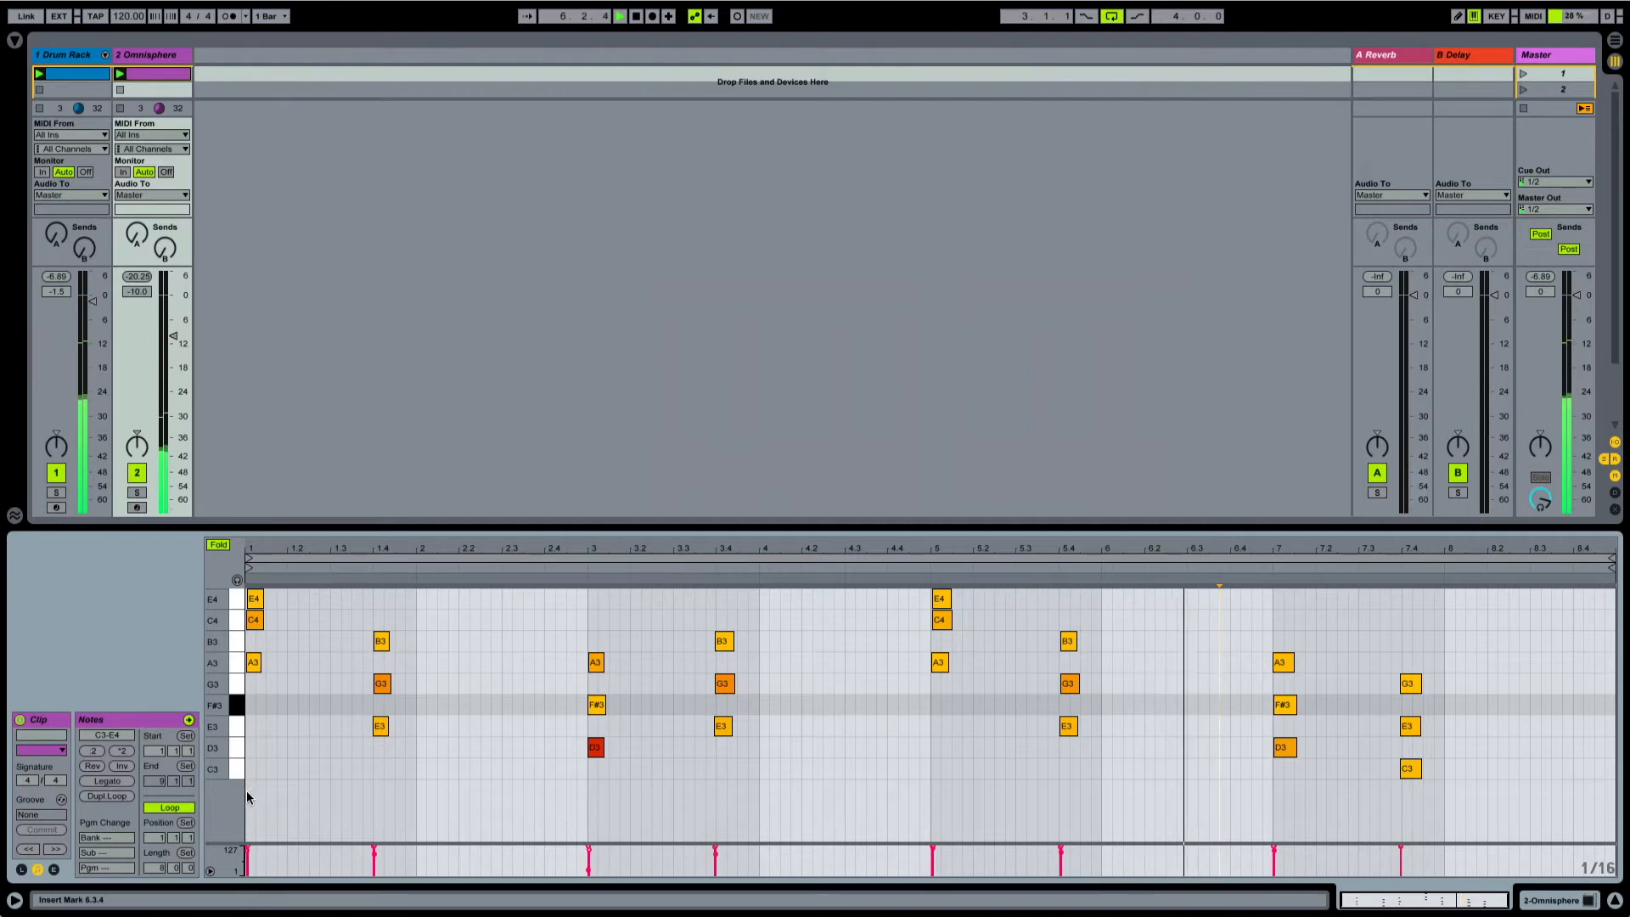
left_click_drag(246, 791, 365, 793)
left_click(411, 792)
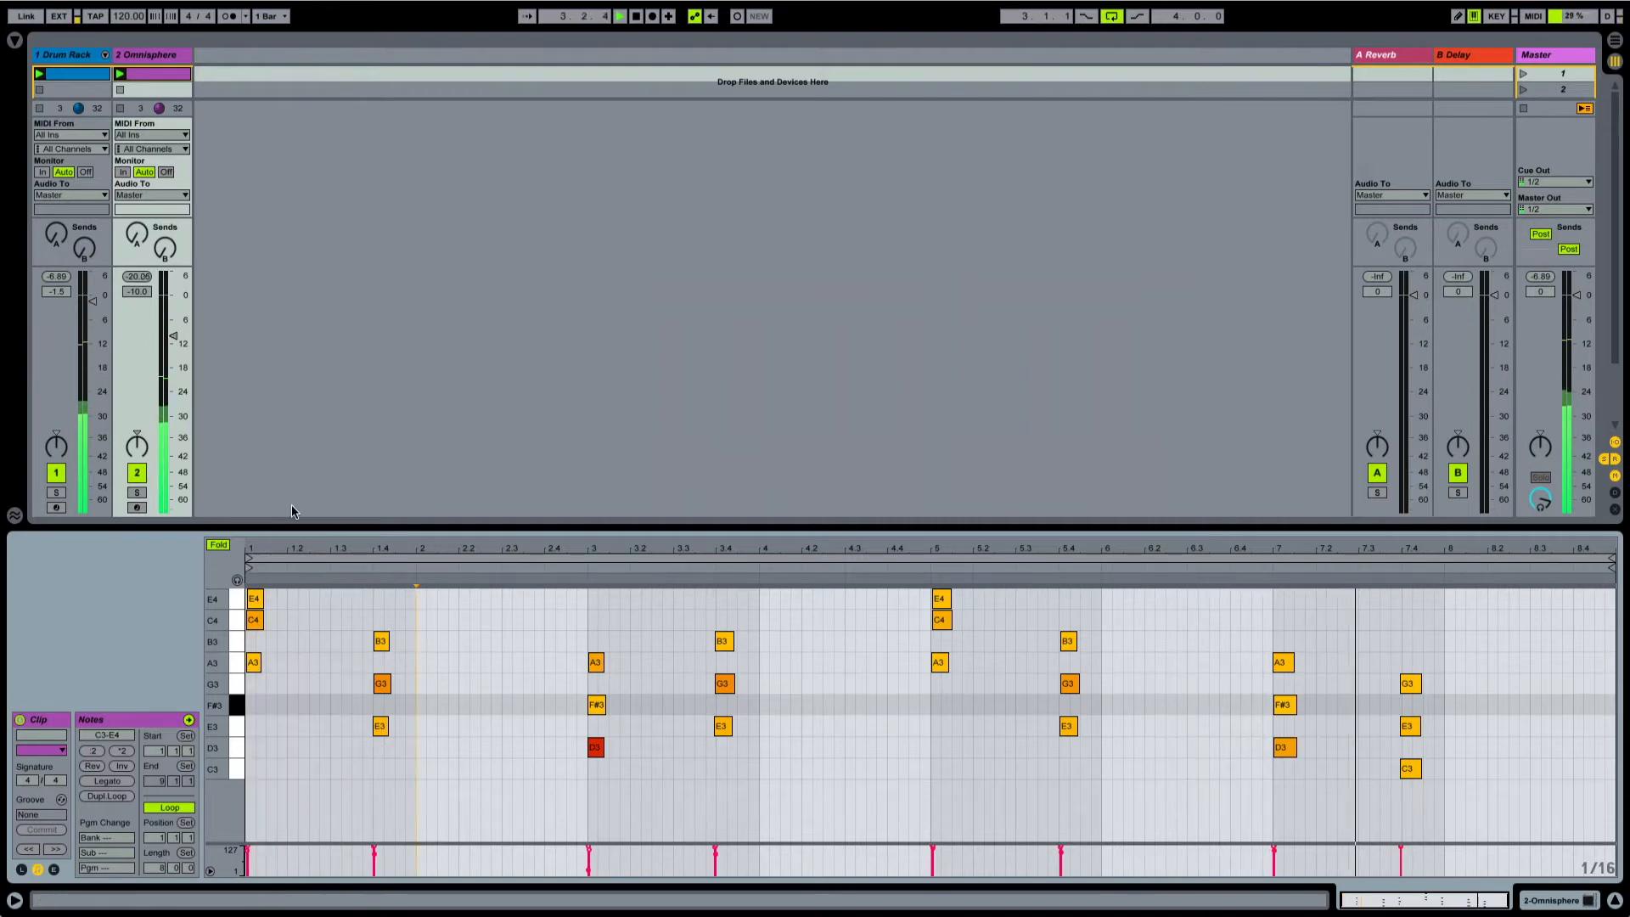
- Stop and mute the Drum Rack track, stop playback, and open the Omnisphere synth window past its splash screen
double_click(166, 58)
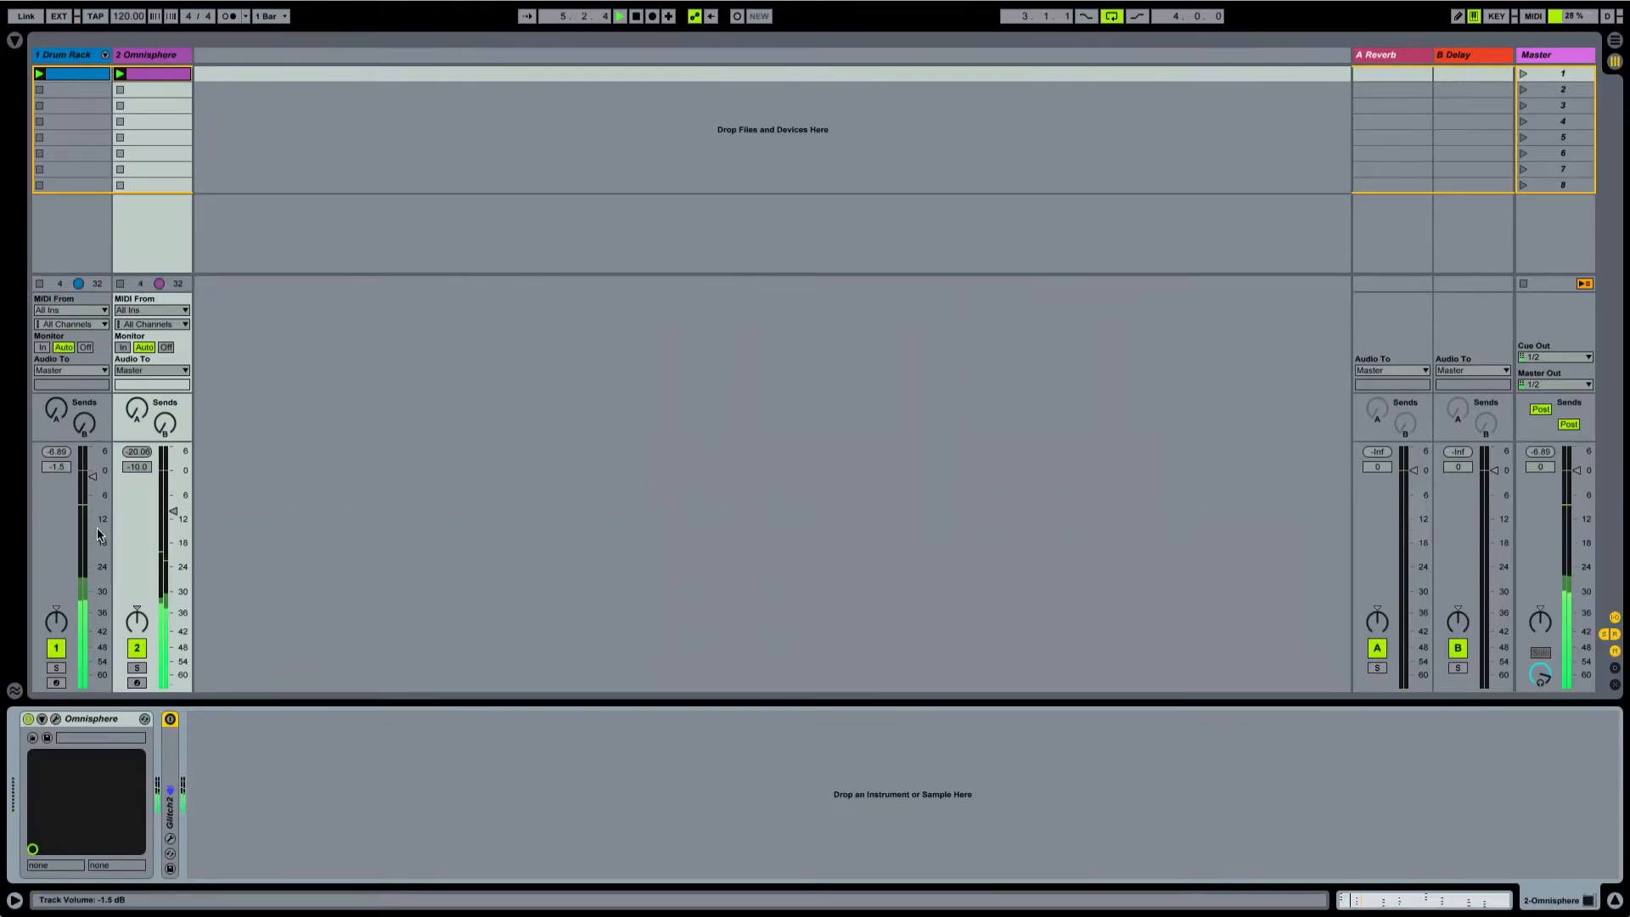
left_click(72, 89)
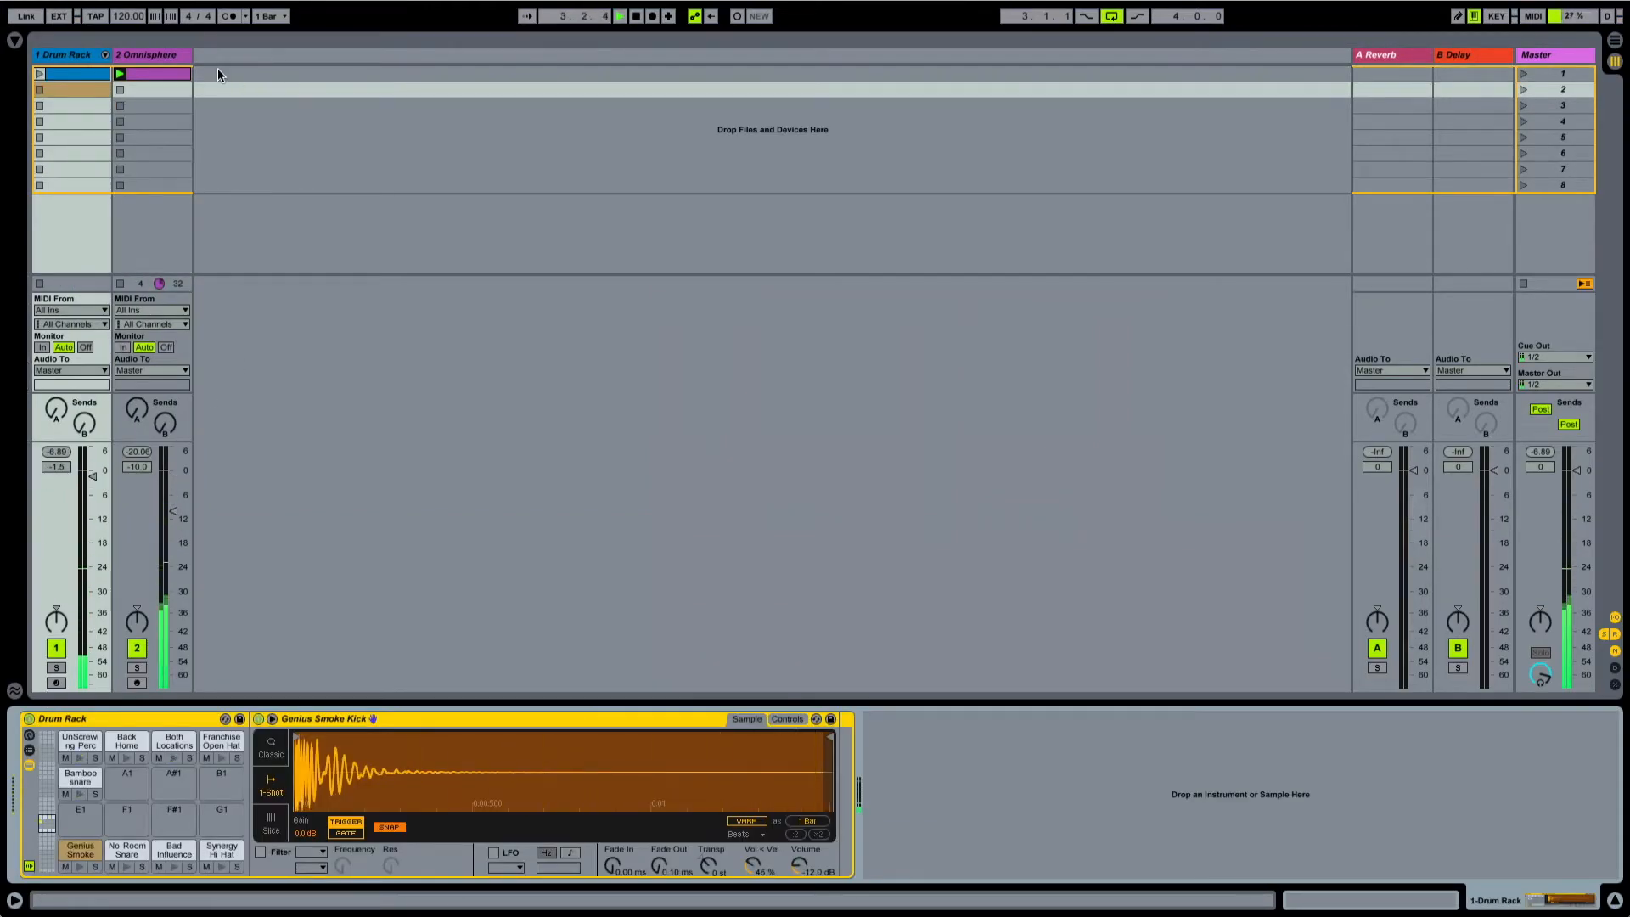
left_click(153, 89)
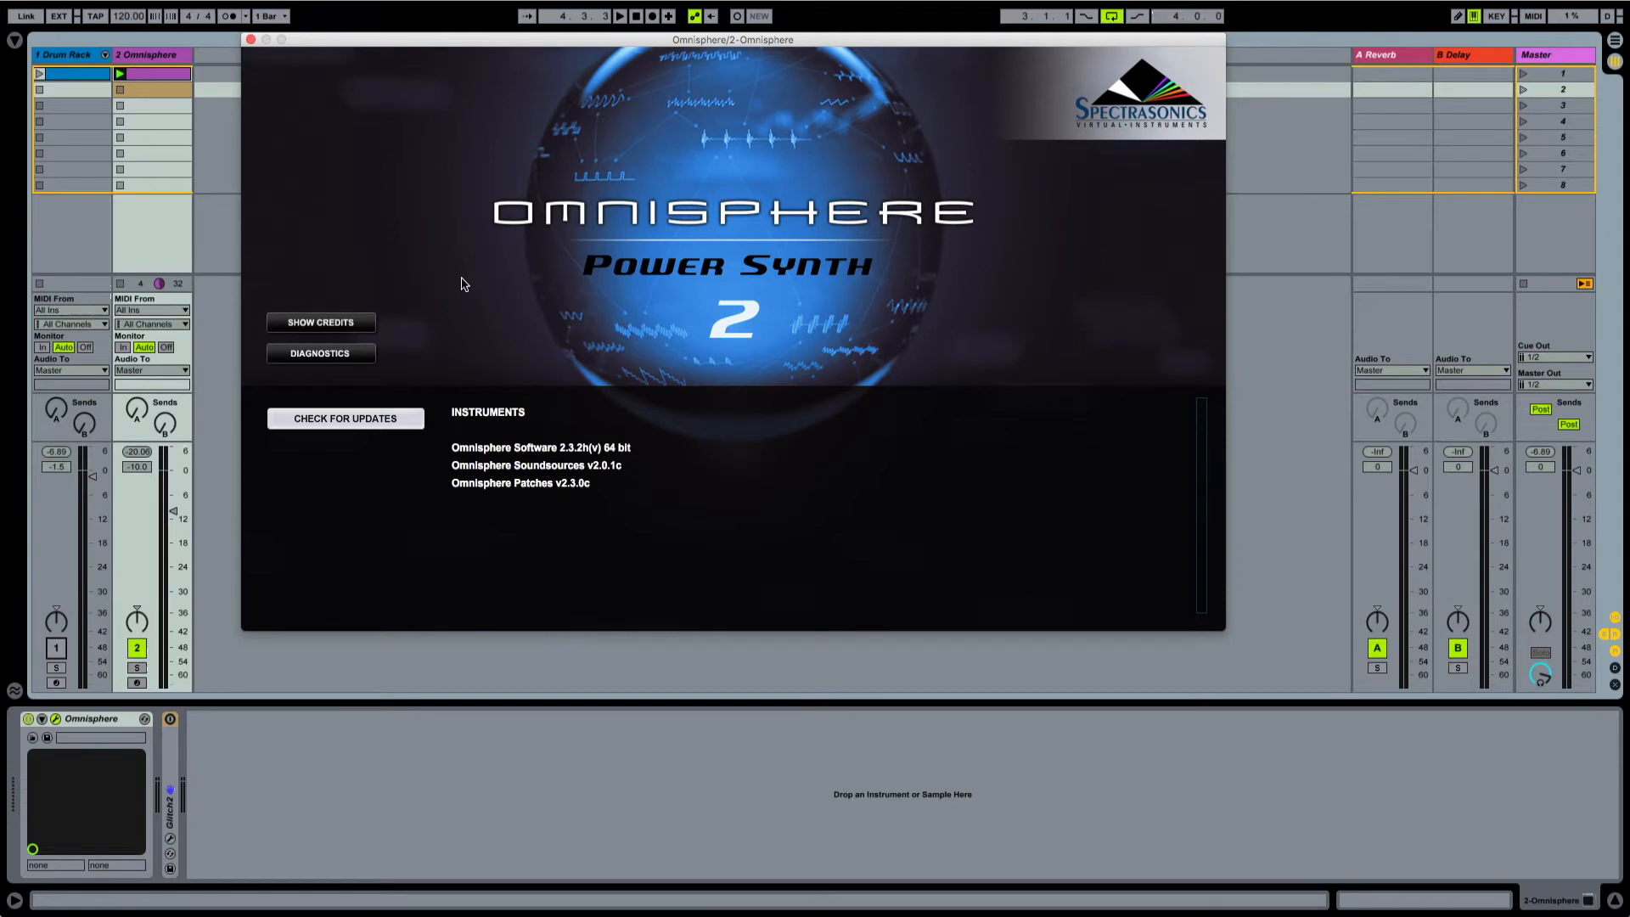
left_click(455, 283)
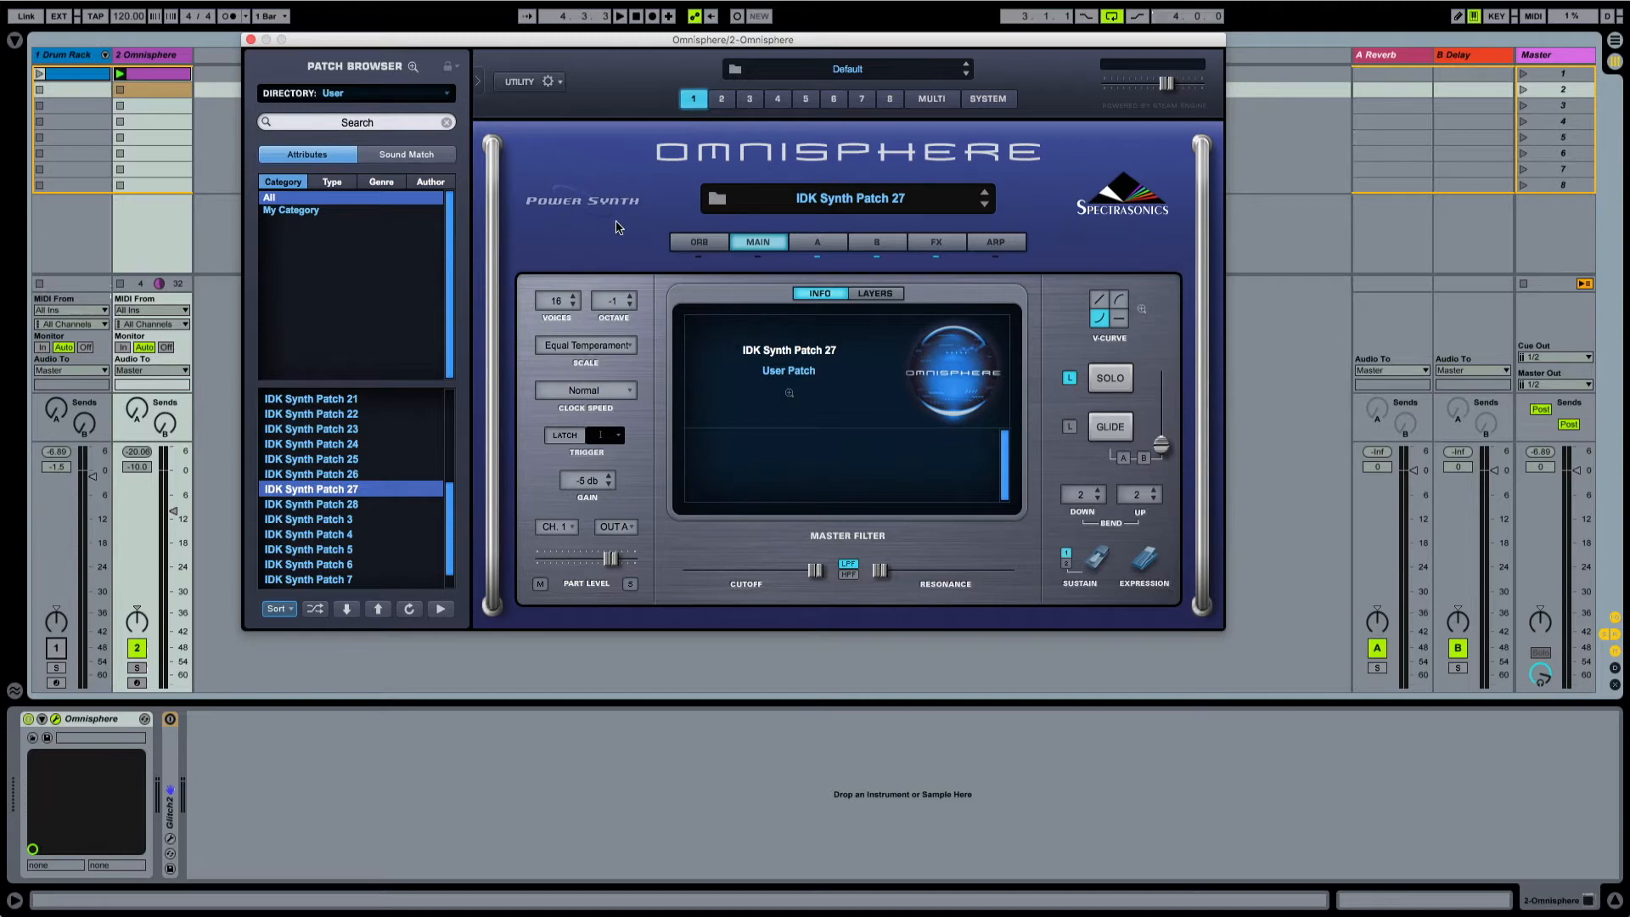
- Initialize the Omnisphere patch, confirm the reset, and start playback to hear the default sound
right_click(567, 167)
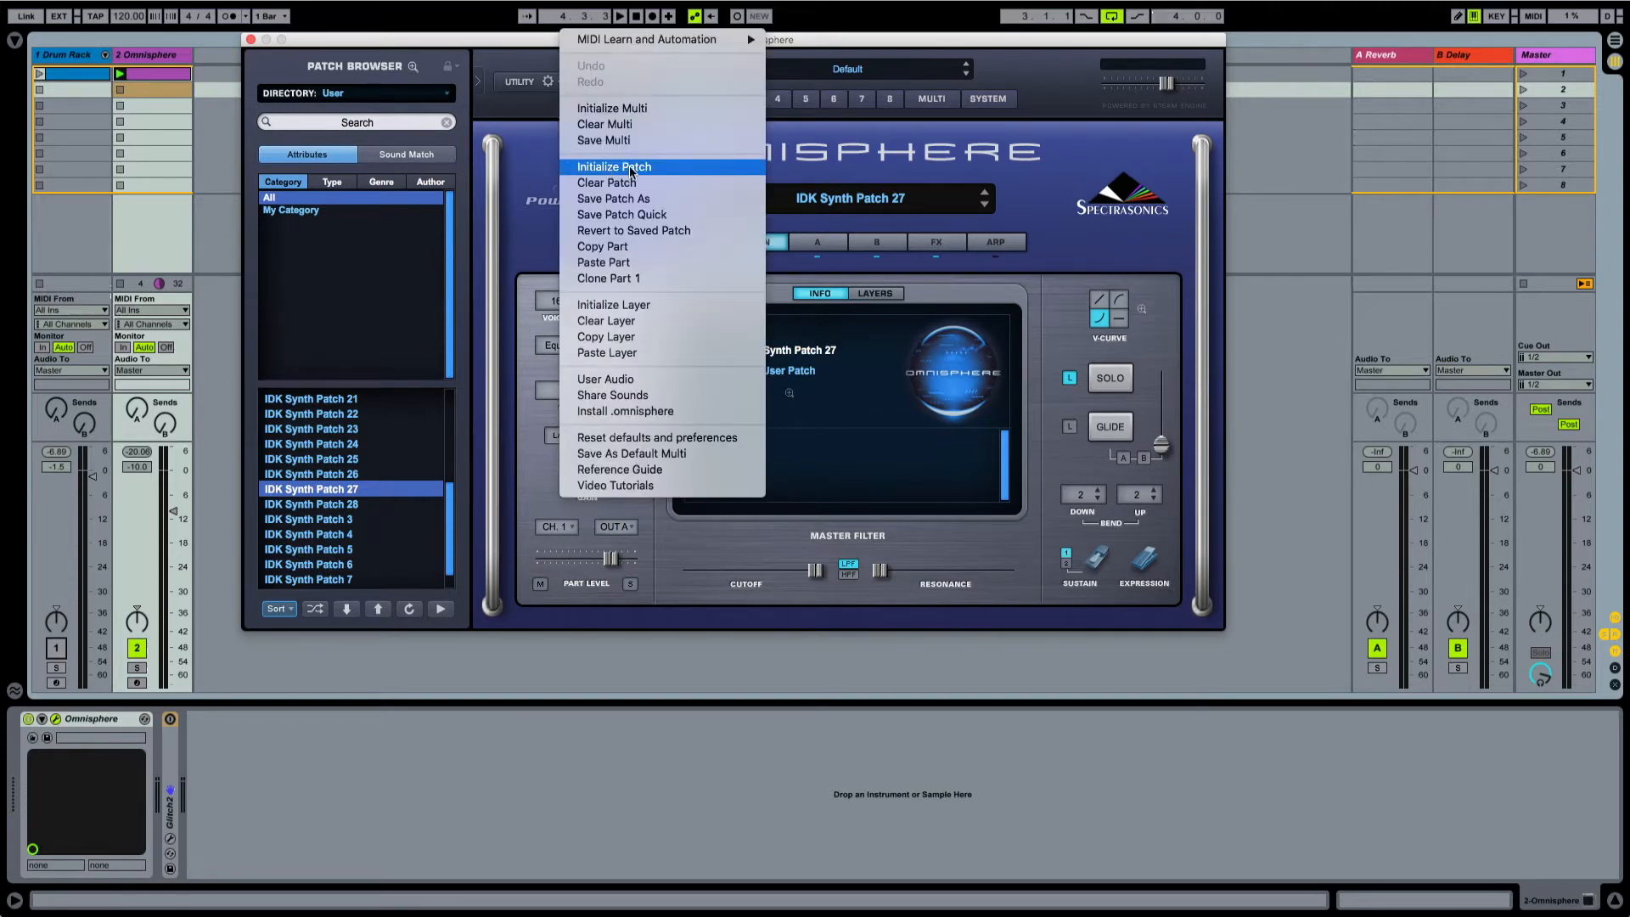
left_click(608, 167)
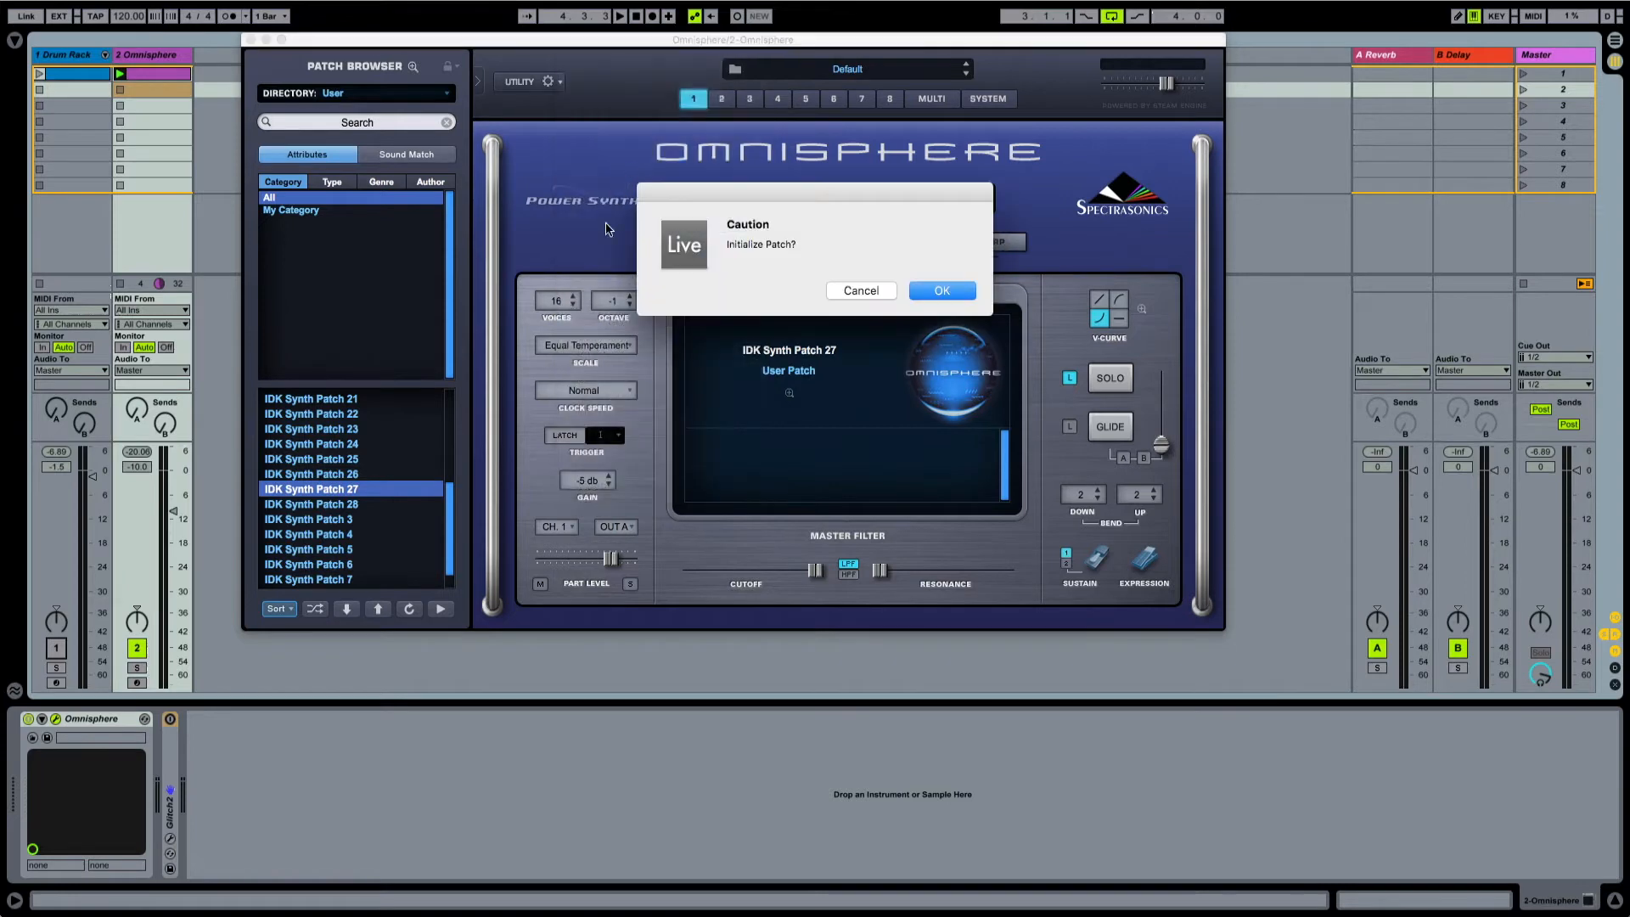
left_click(943, 292)
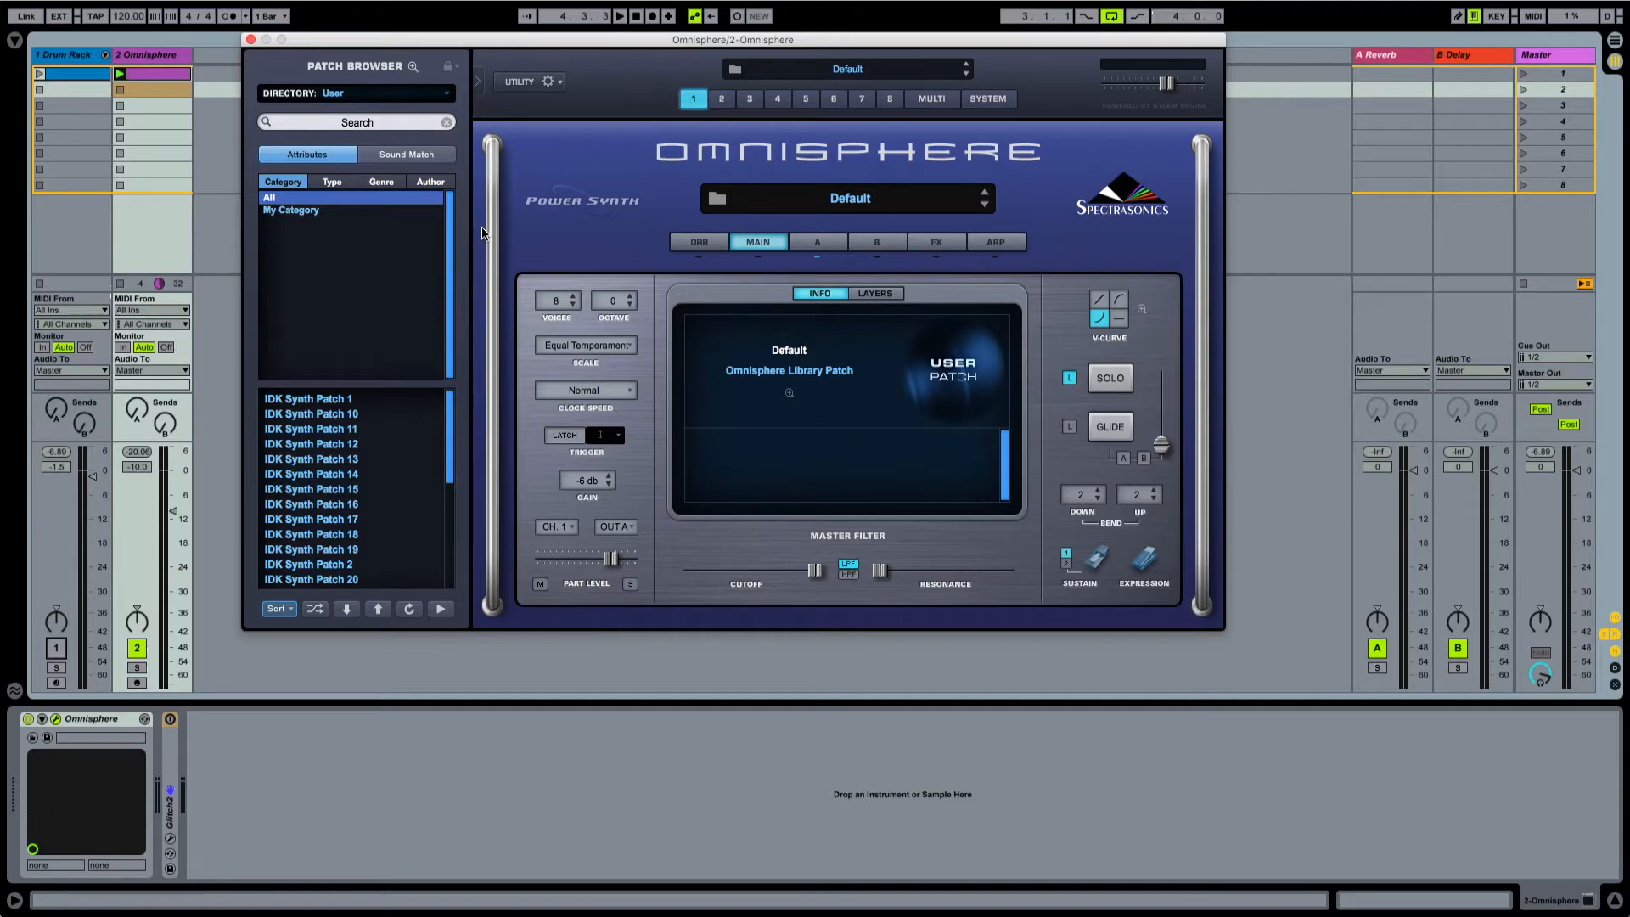
key("space")
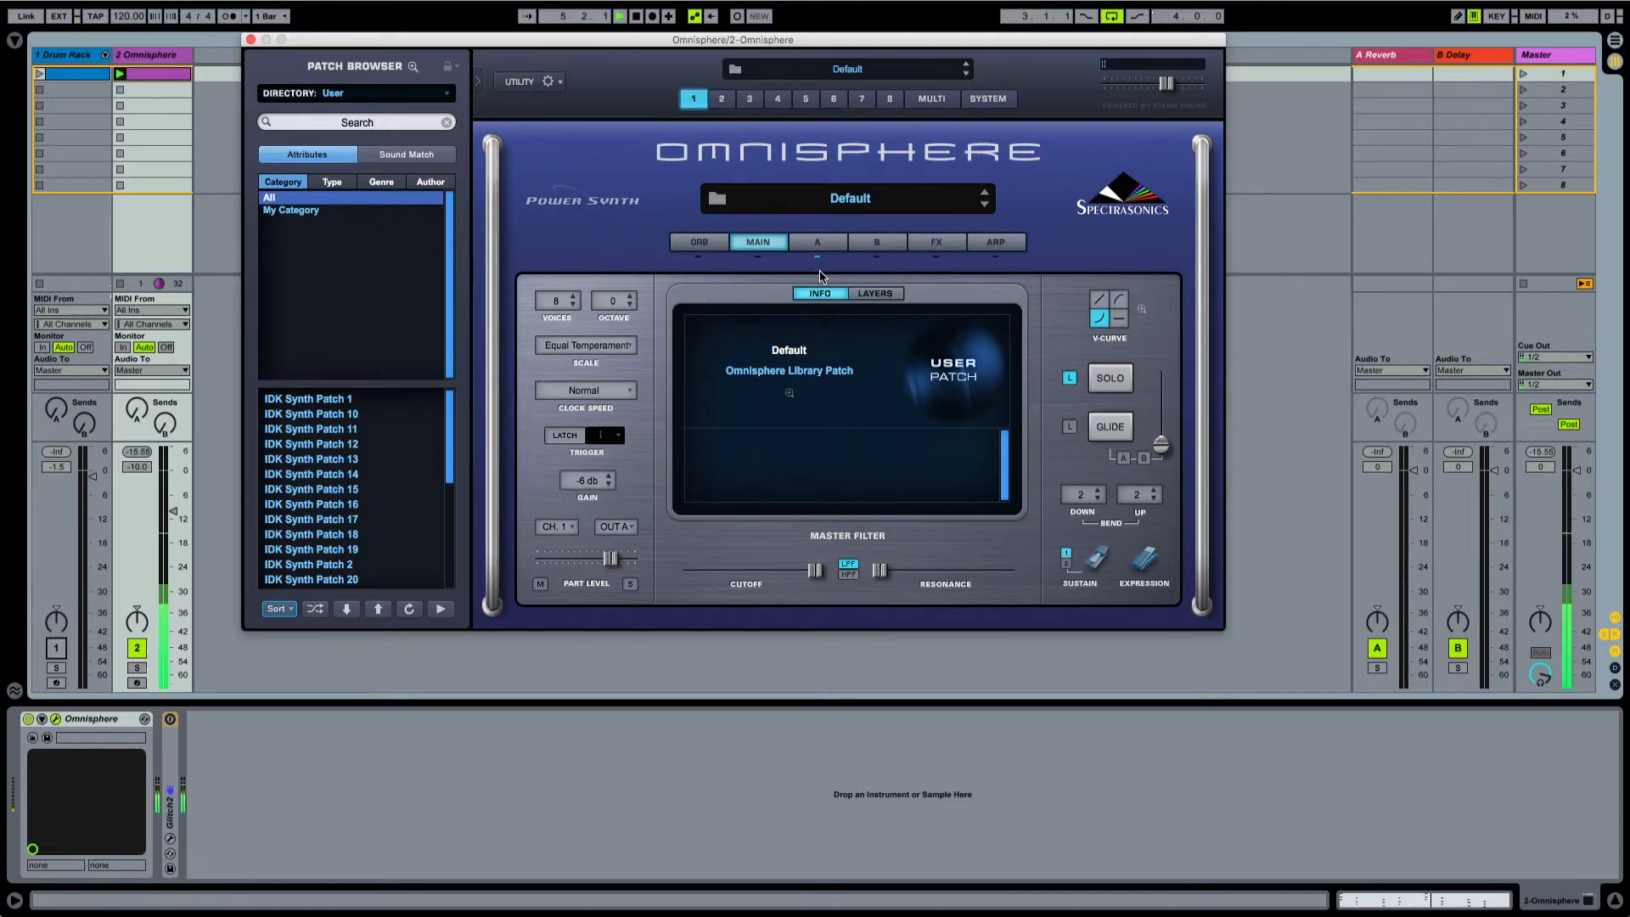
- Set layer A's oscillator waveform to Moog Modular Saw from the classic sawtooth waveforms
left_click(819, 243)
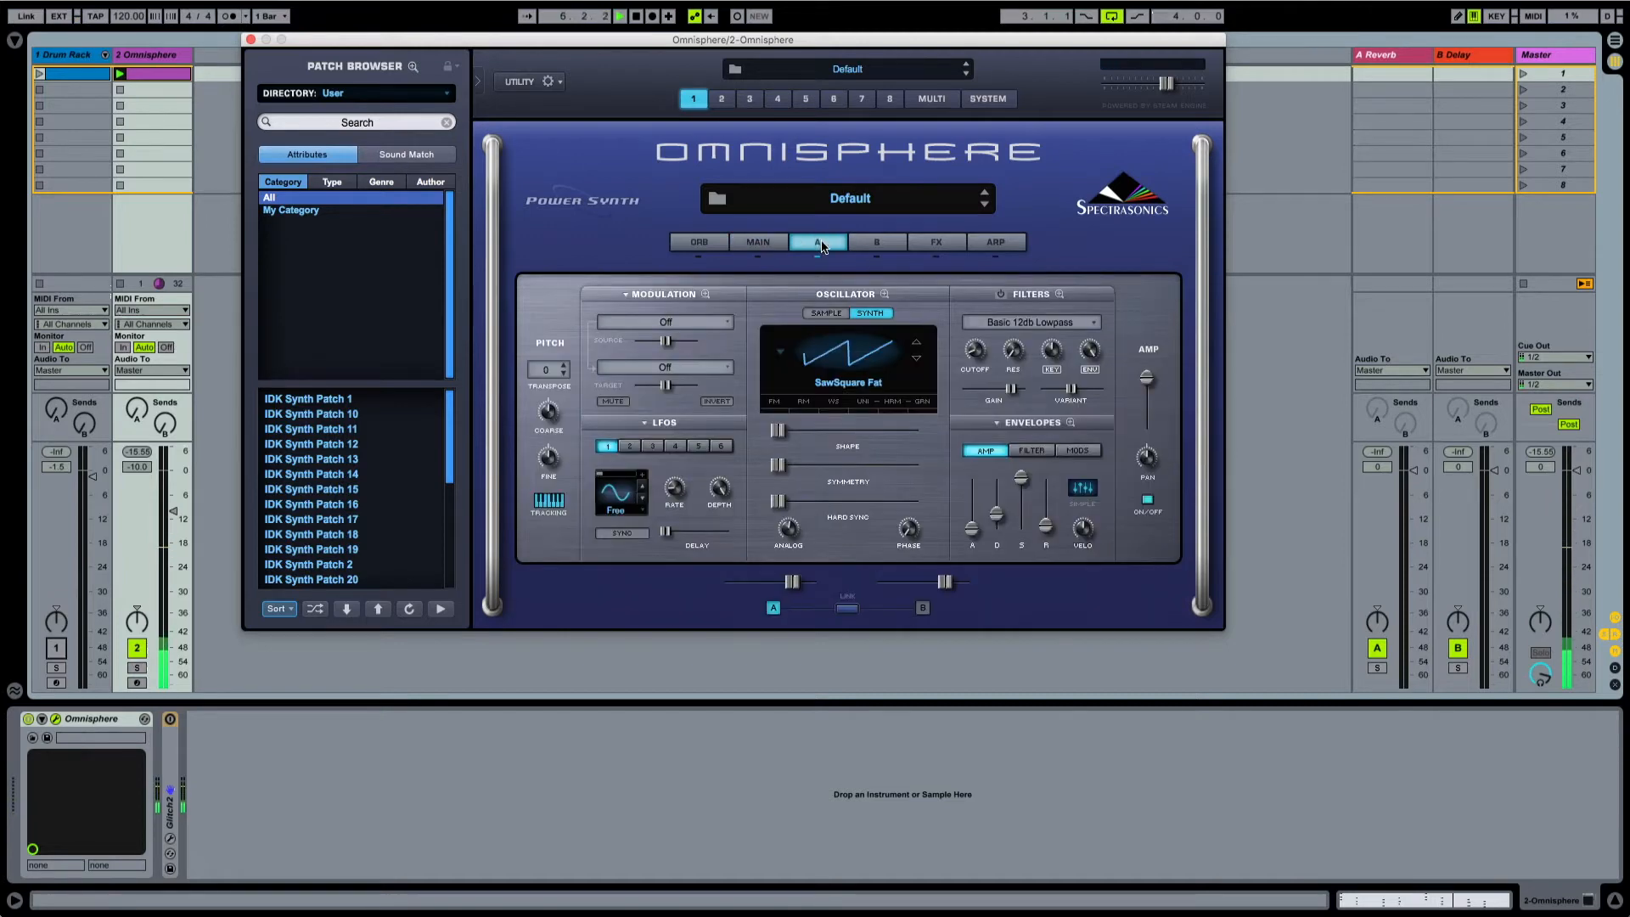
left_click(863, 366)
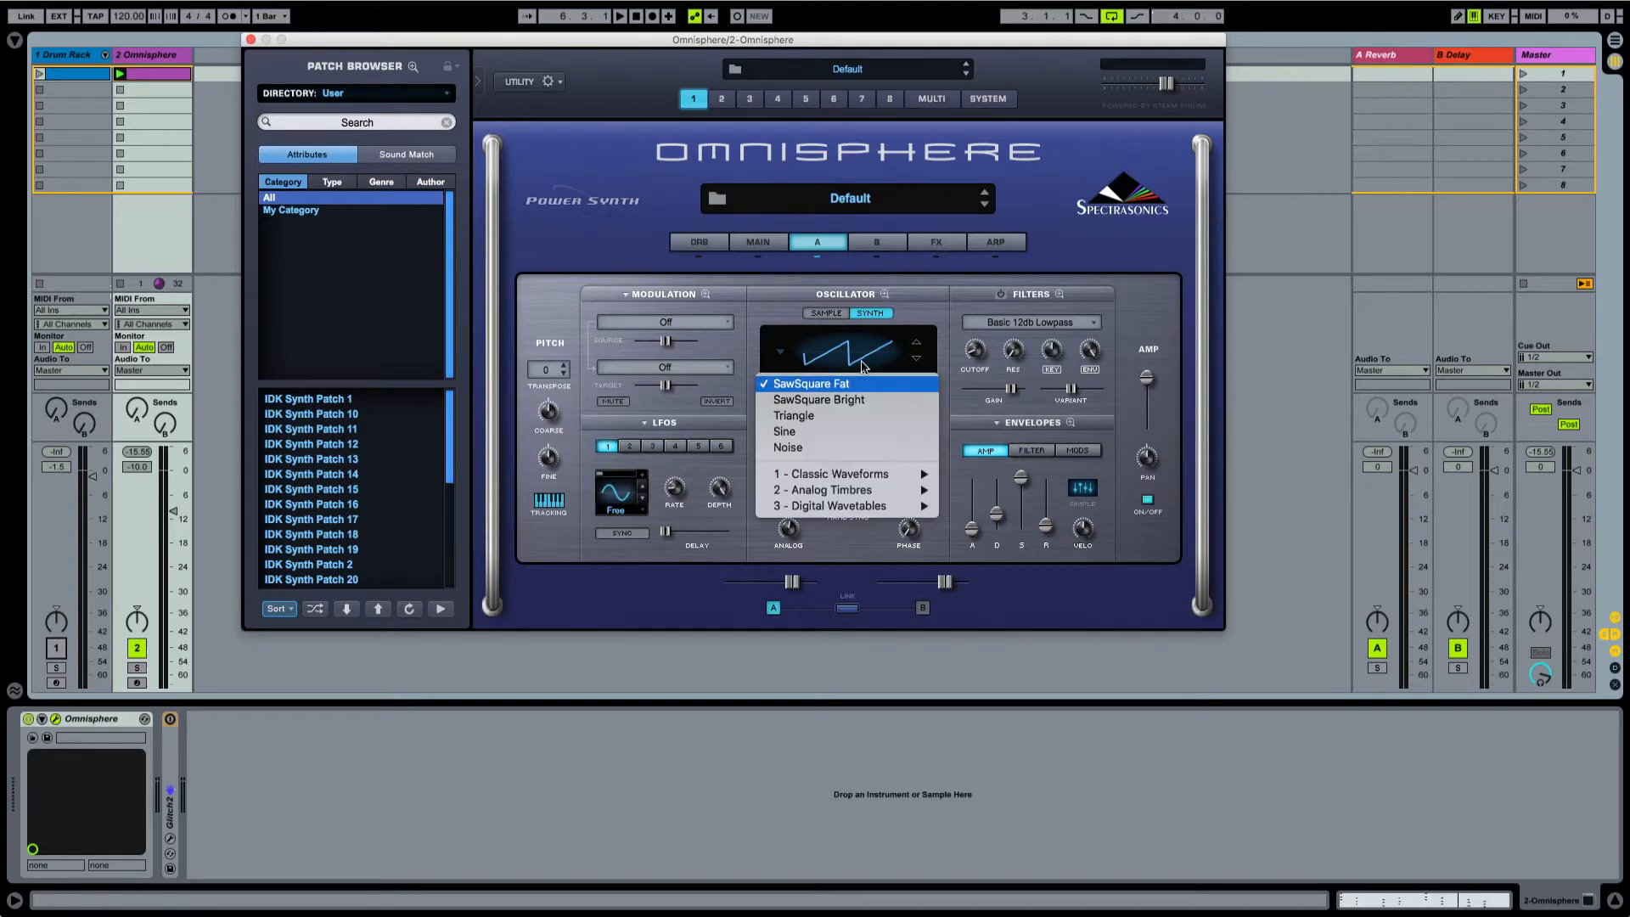
mouse_move(840, 474)
mouse_move(990, 490)
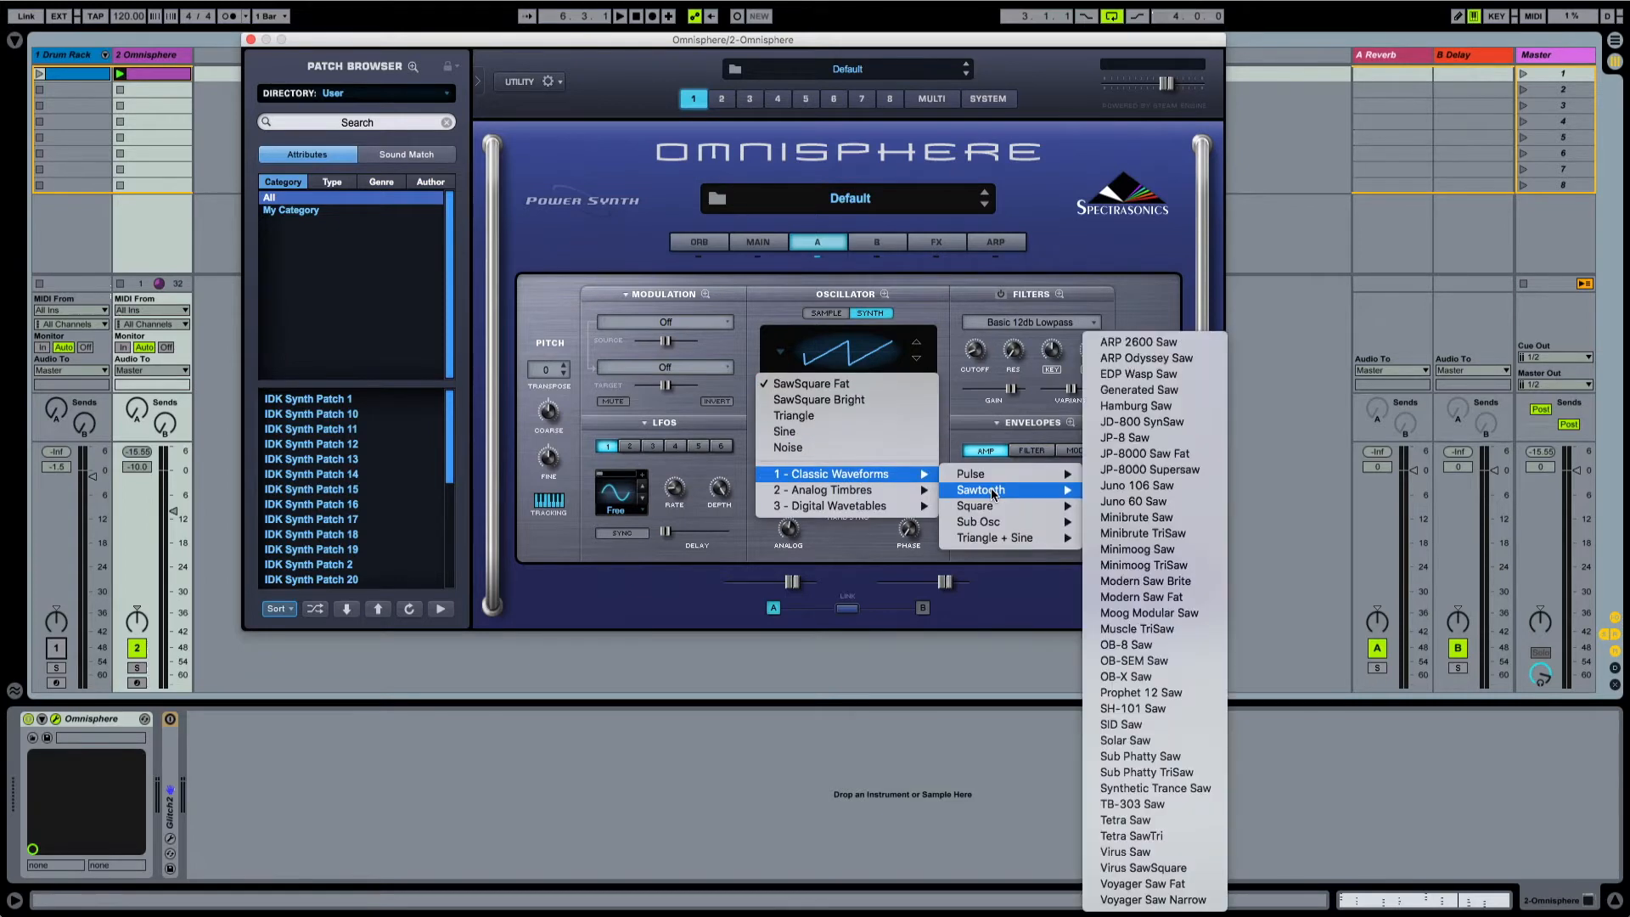
left_click(1186, 613)
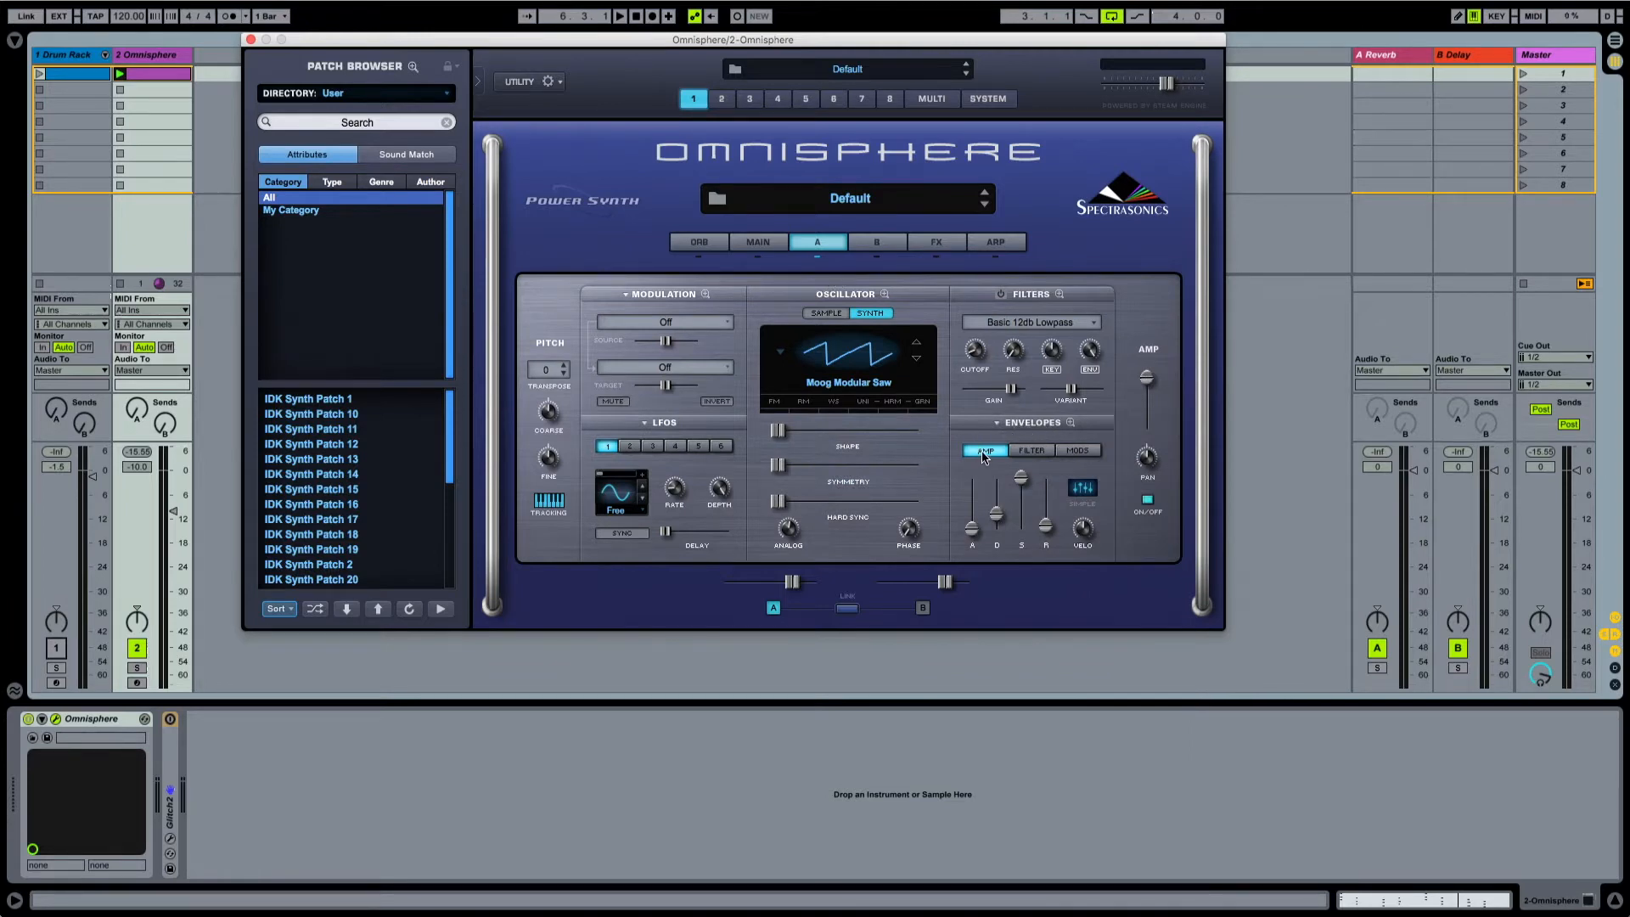
- Raise the release and attack of layer A's amp envelope slightly and play the clip to hear it
left_click_drag(1046, 533, 1044, 519)
left_click(972, 530)
left_click_drag(973, 535, 974, 523)
key("space")
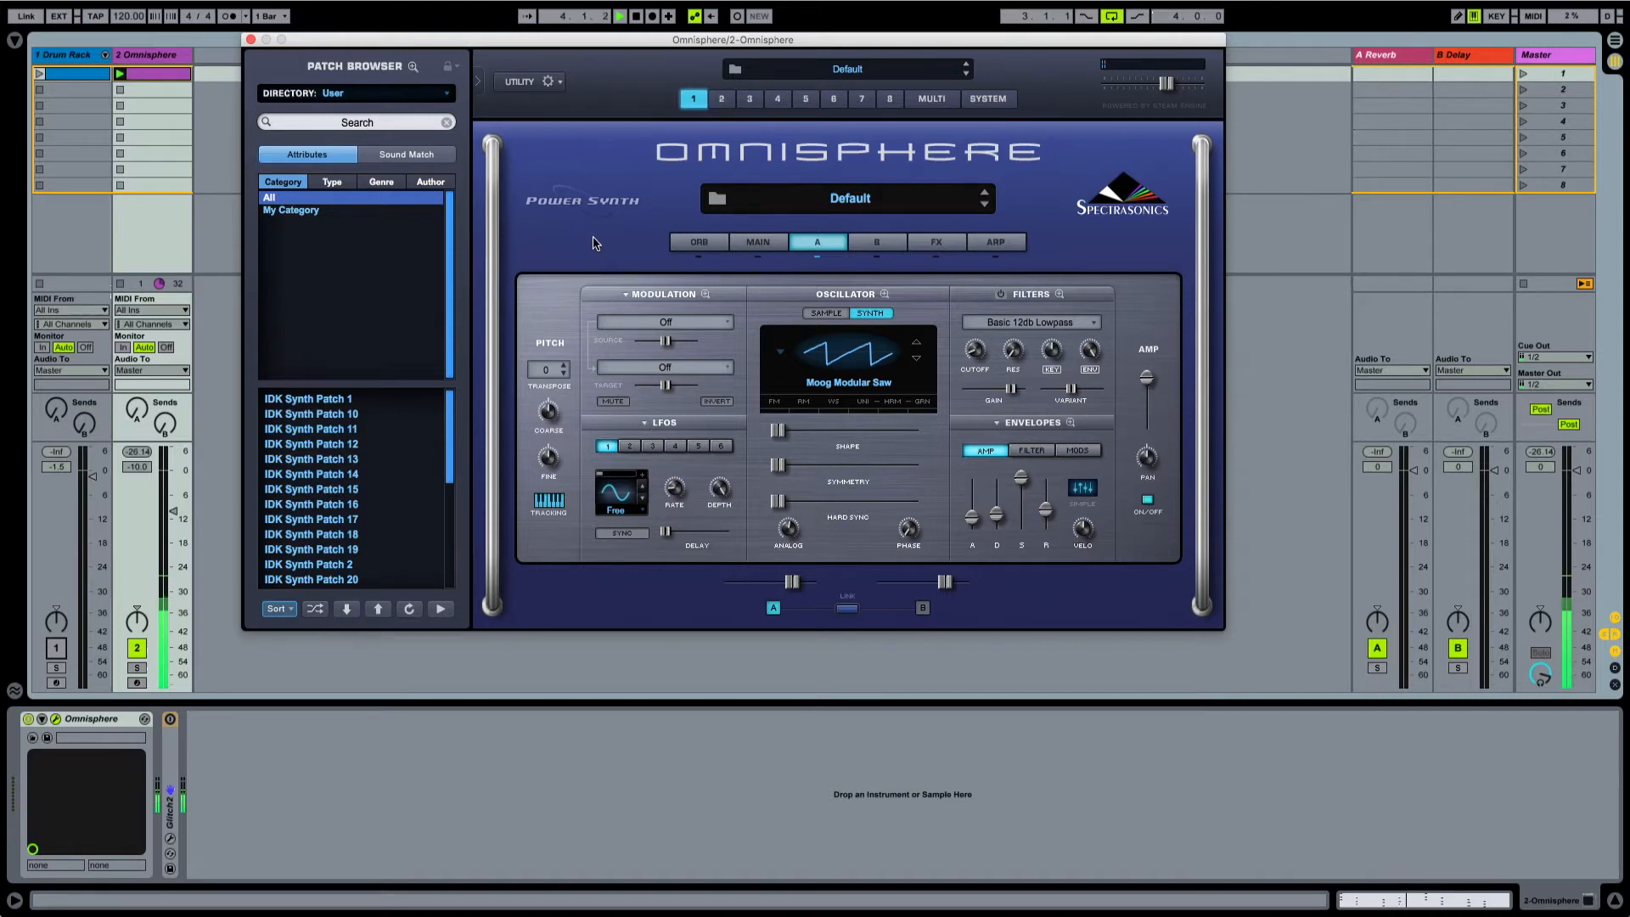
- Turn on layer B and switch its oscillator to Synth mode
left_click(885, 246)
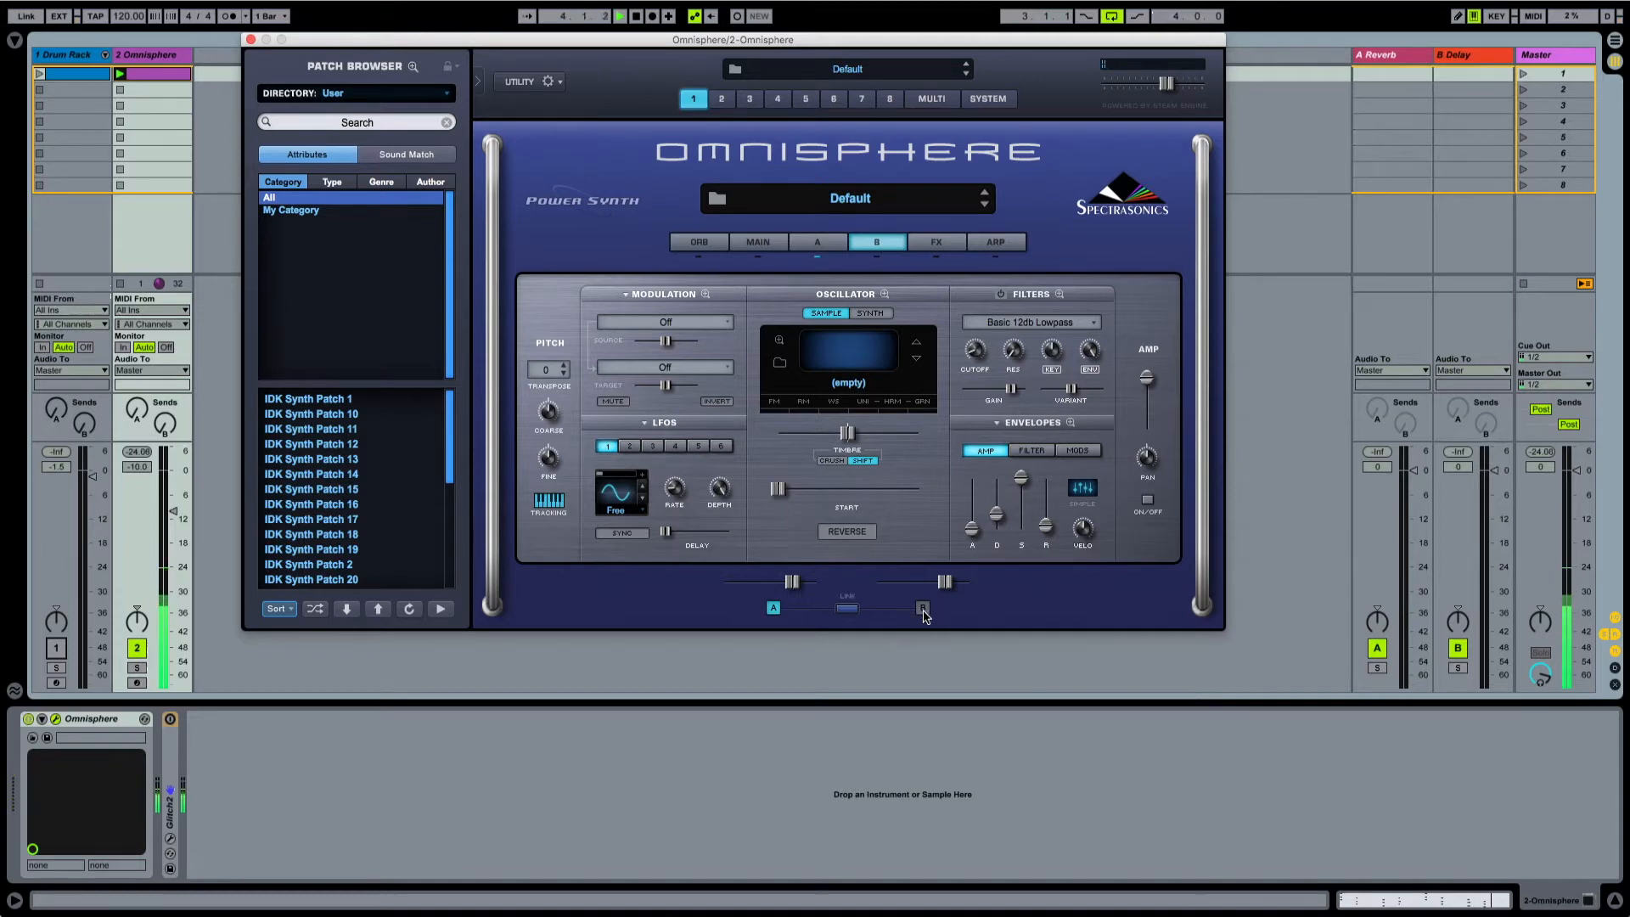
left_click(922, 610)
left_click(866, 314)
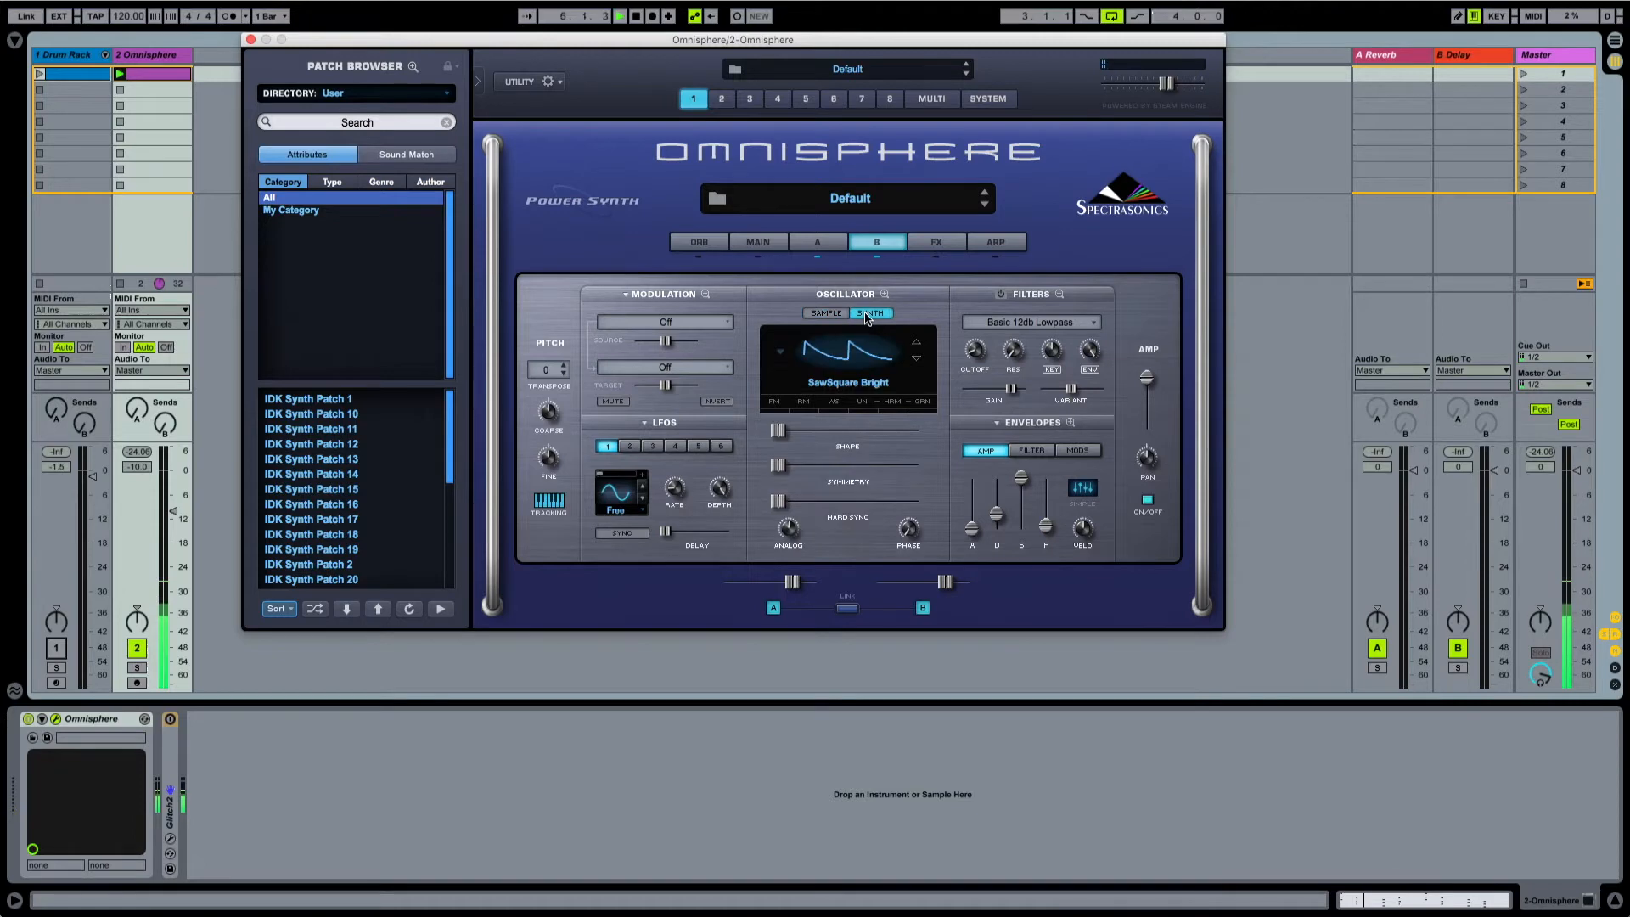
- Set layer B's waveform to Mediocre Organ from the retro analog timbres, and stop playback
left_click(849, 349)
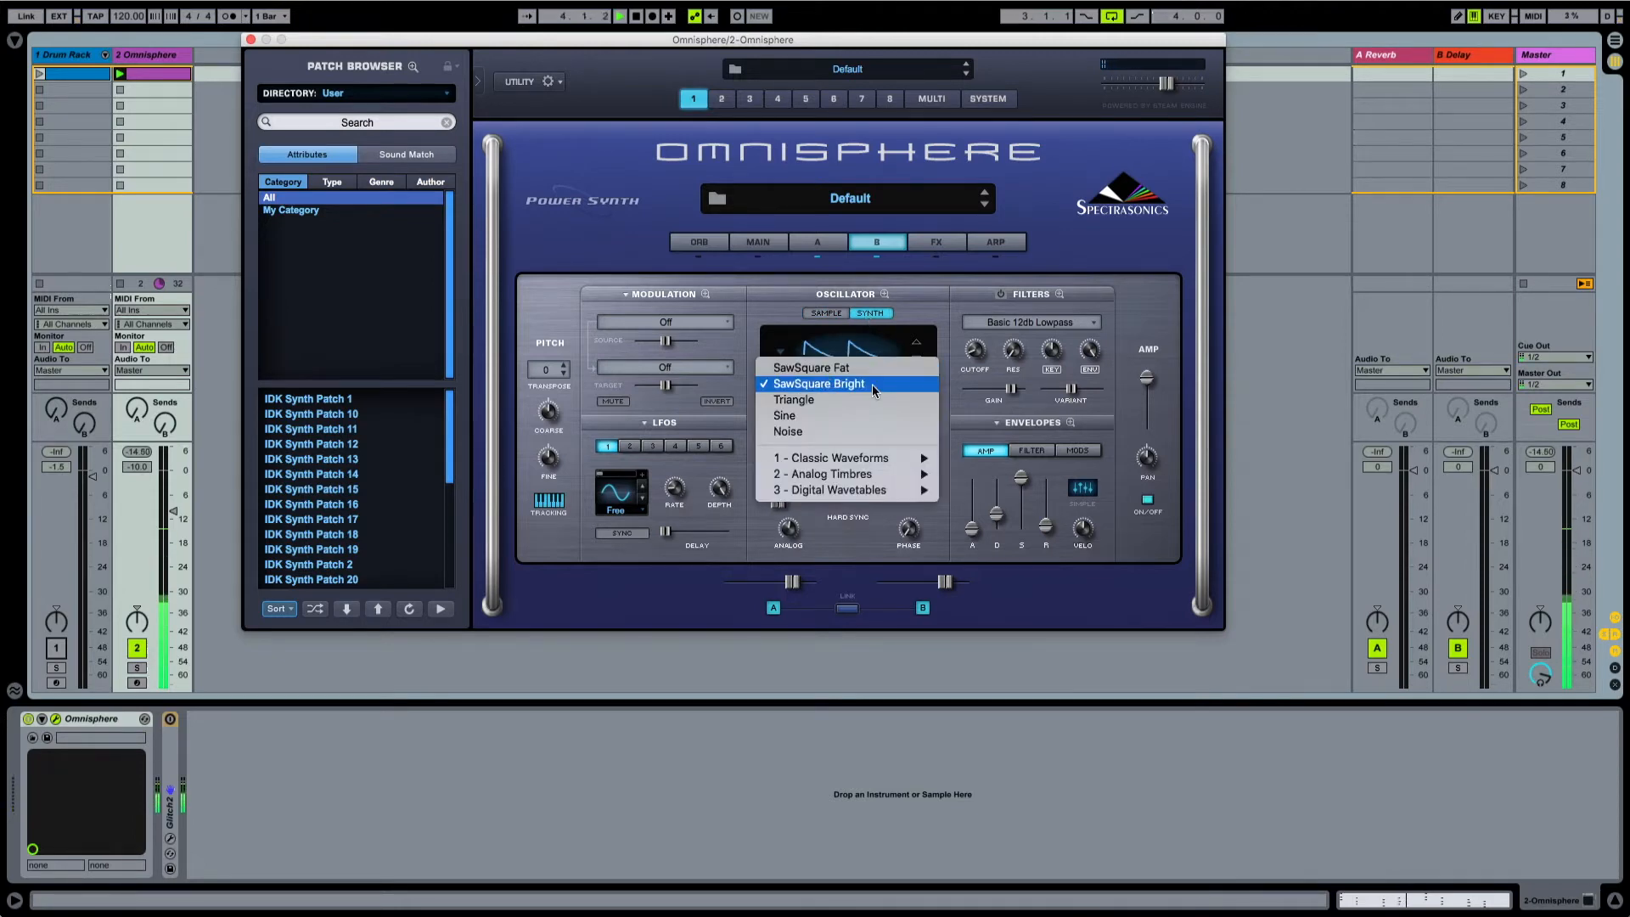
mouse_move(856, 479)
mouse_move(976, 521)
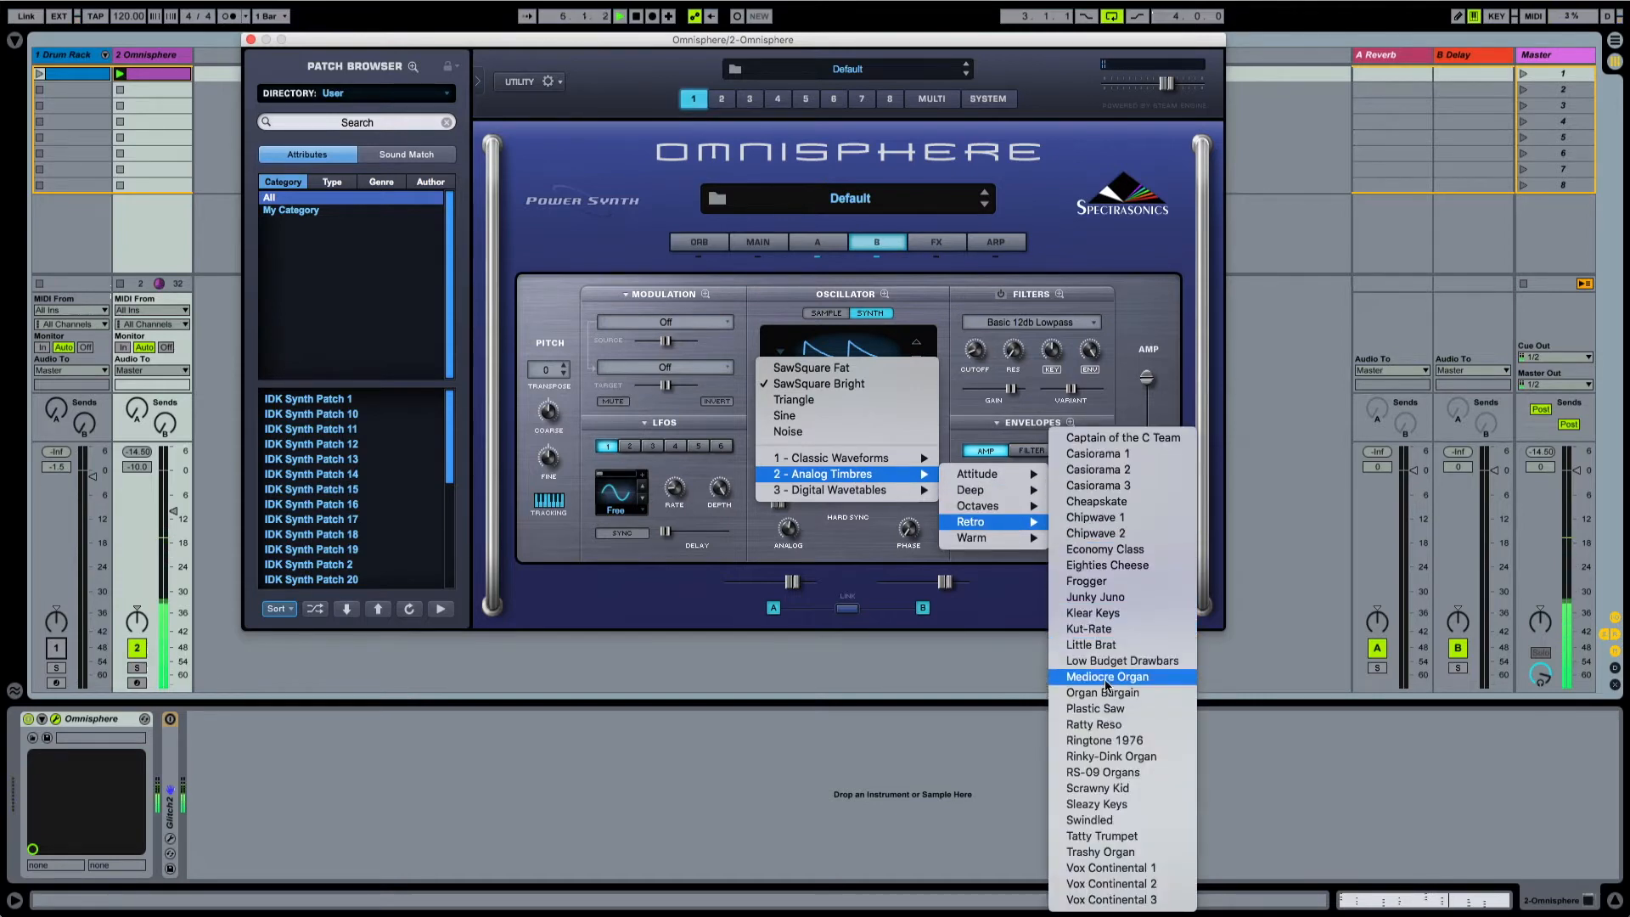
left_click(1138, 679)
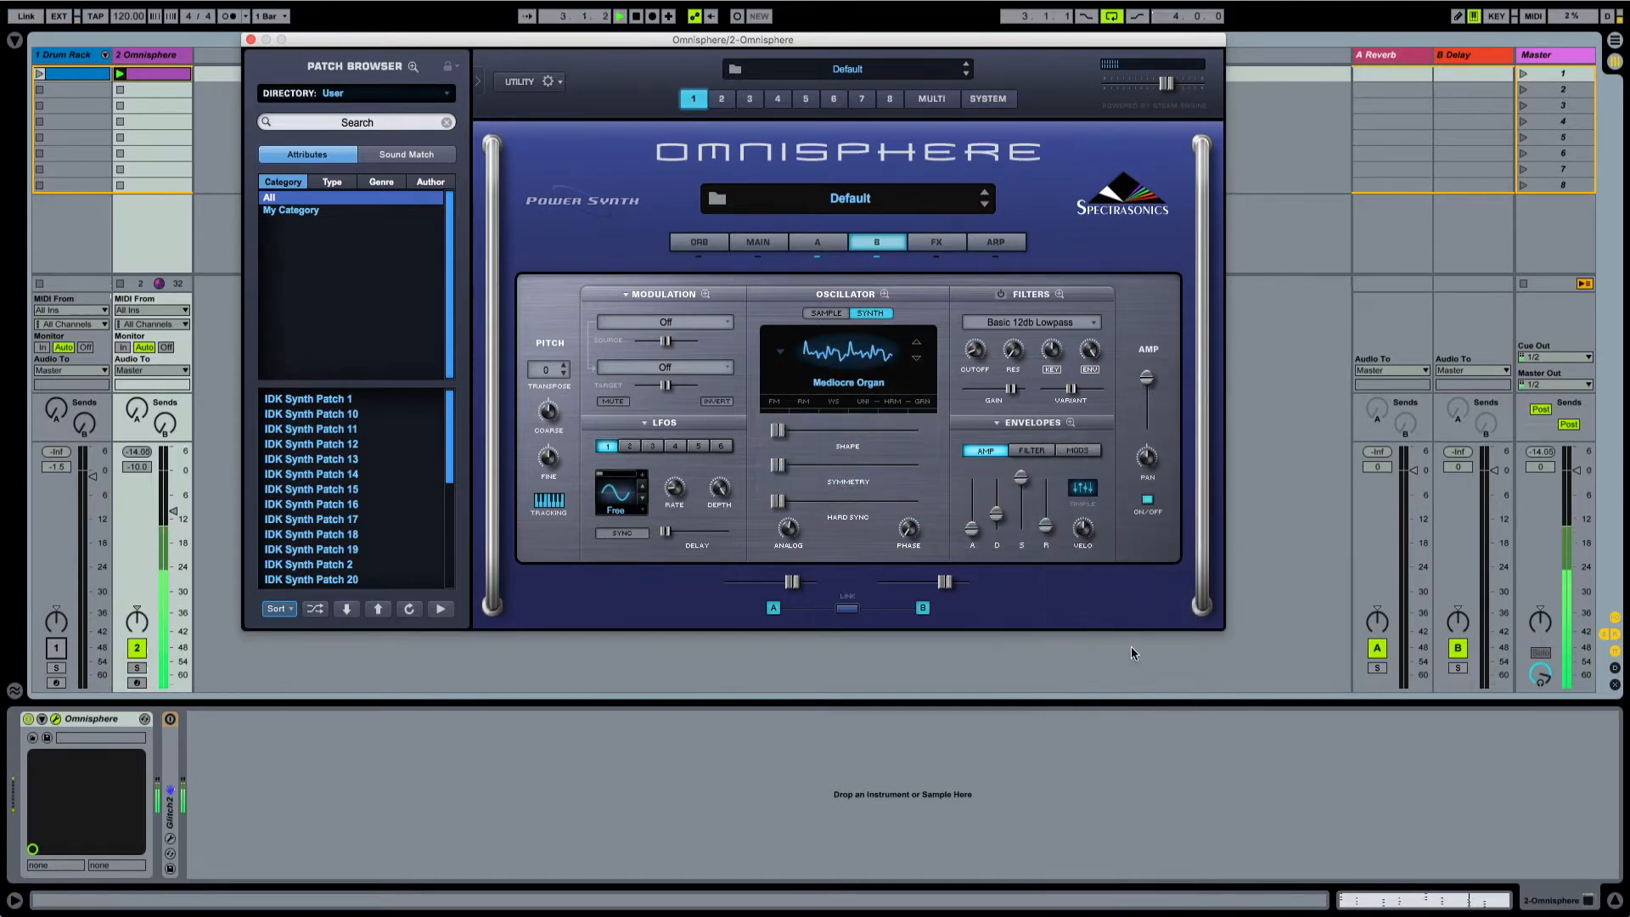
key("space")
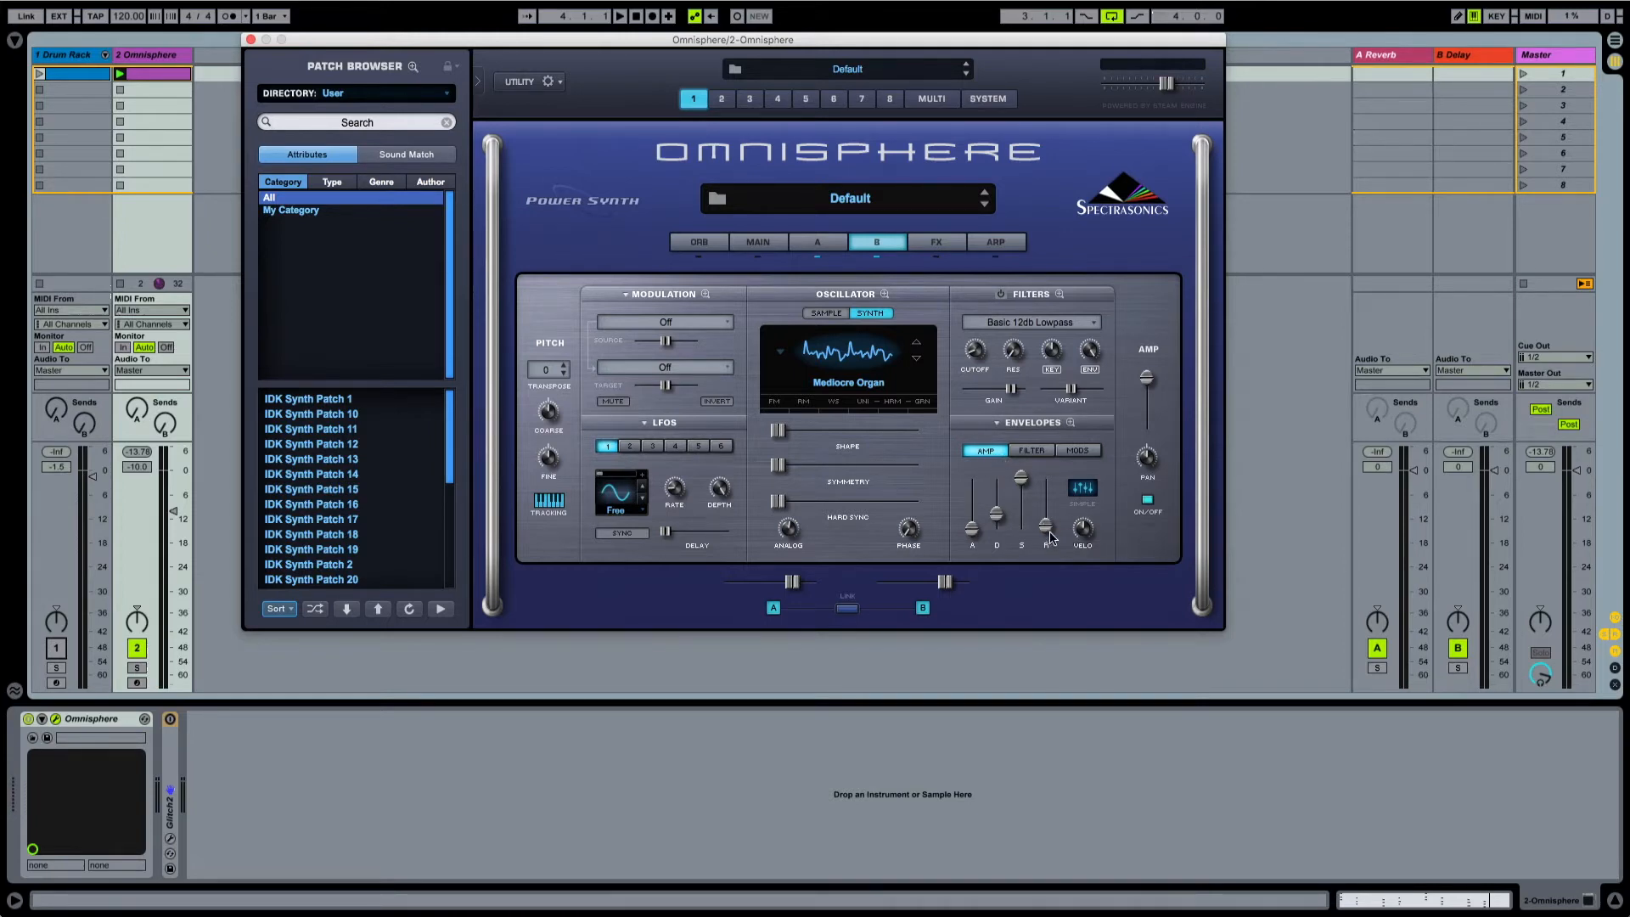
- Raise the release and attack of layer B's amp envelope slightly and play both layers together
left_click_drag(1050, 532, 974, 521)
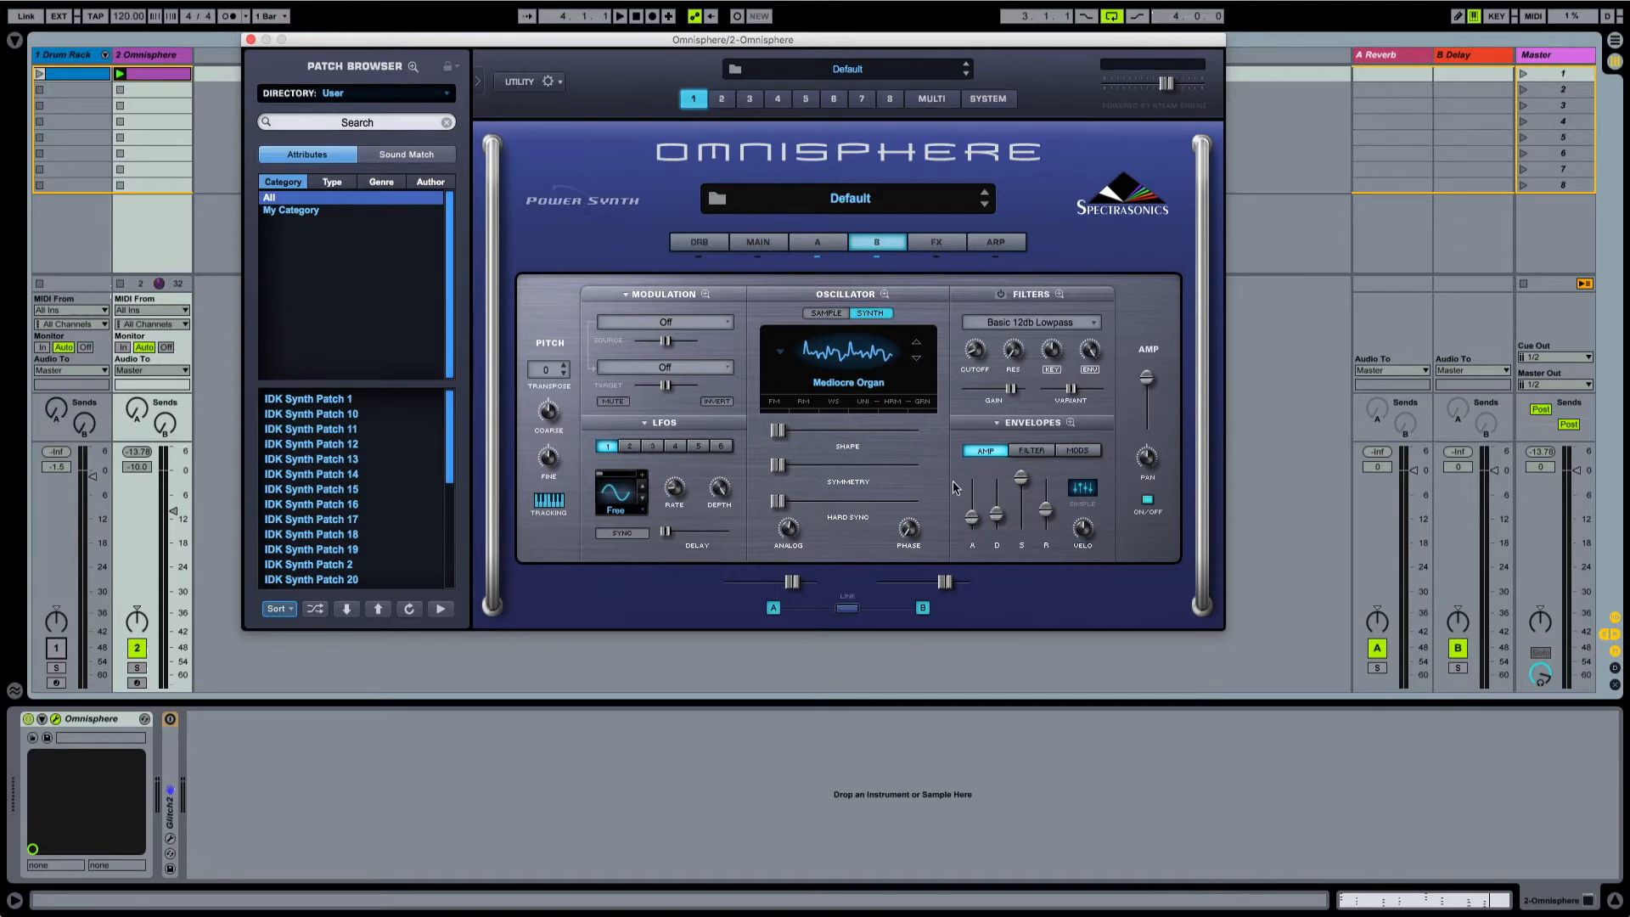
left_click(972, 525)
key("space")
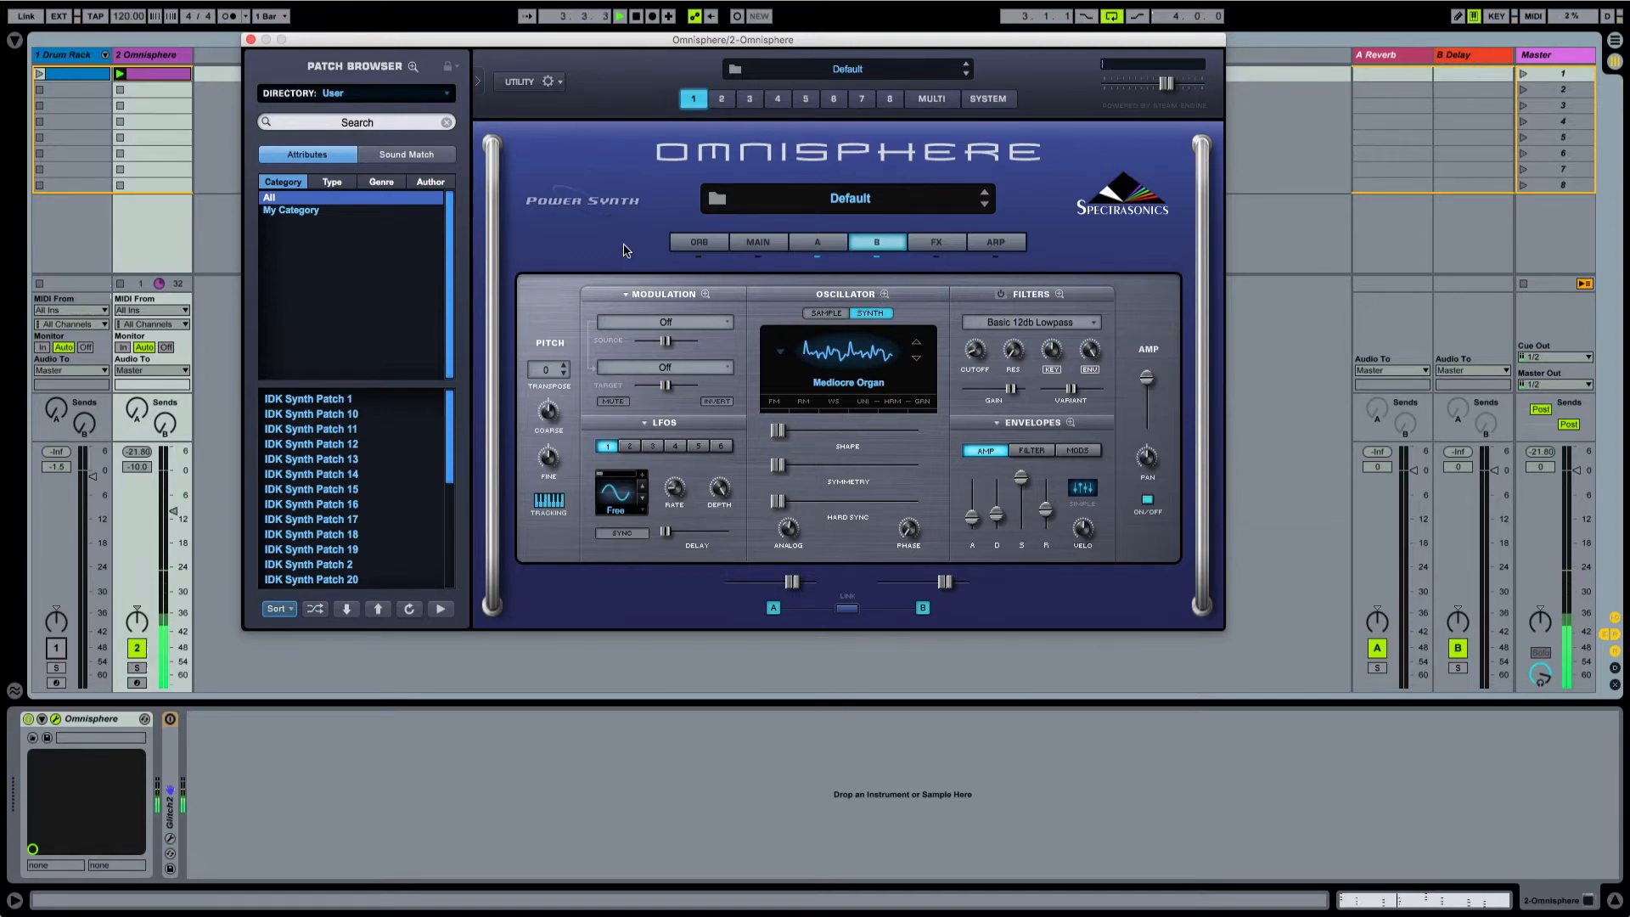
- Enable Unison on layer A's oscillator, raising its depth to just over half and lowering its spread to about a fifth
key("Down")
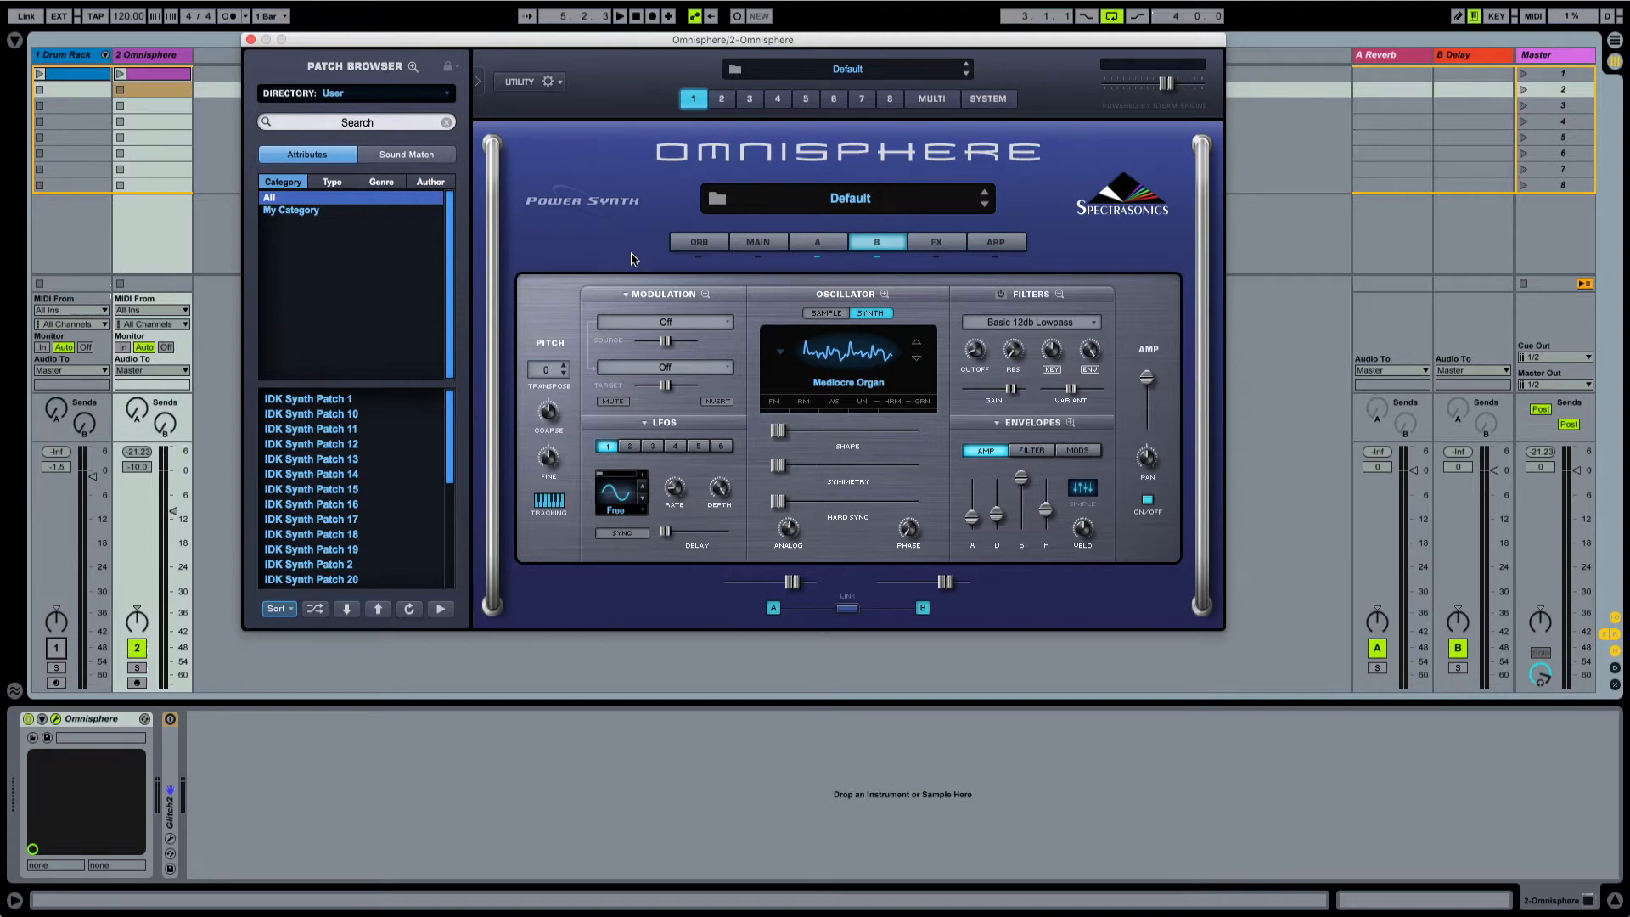
left_click(825, 246)
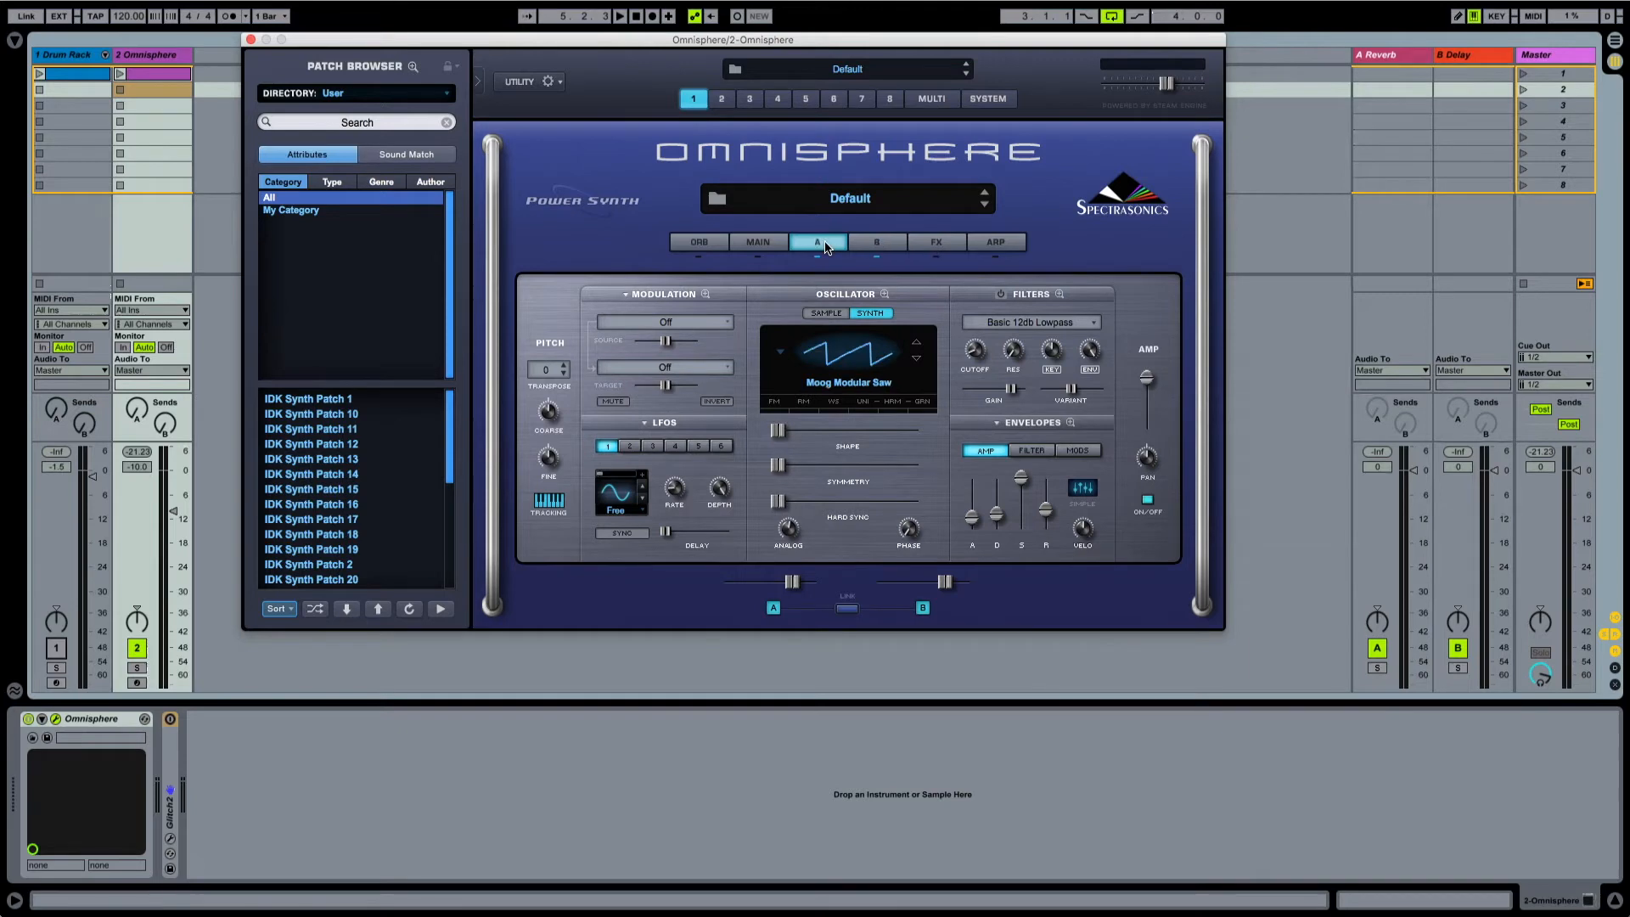
left_click(884, 294)
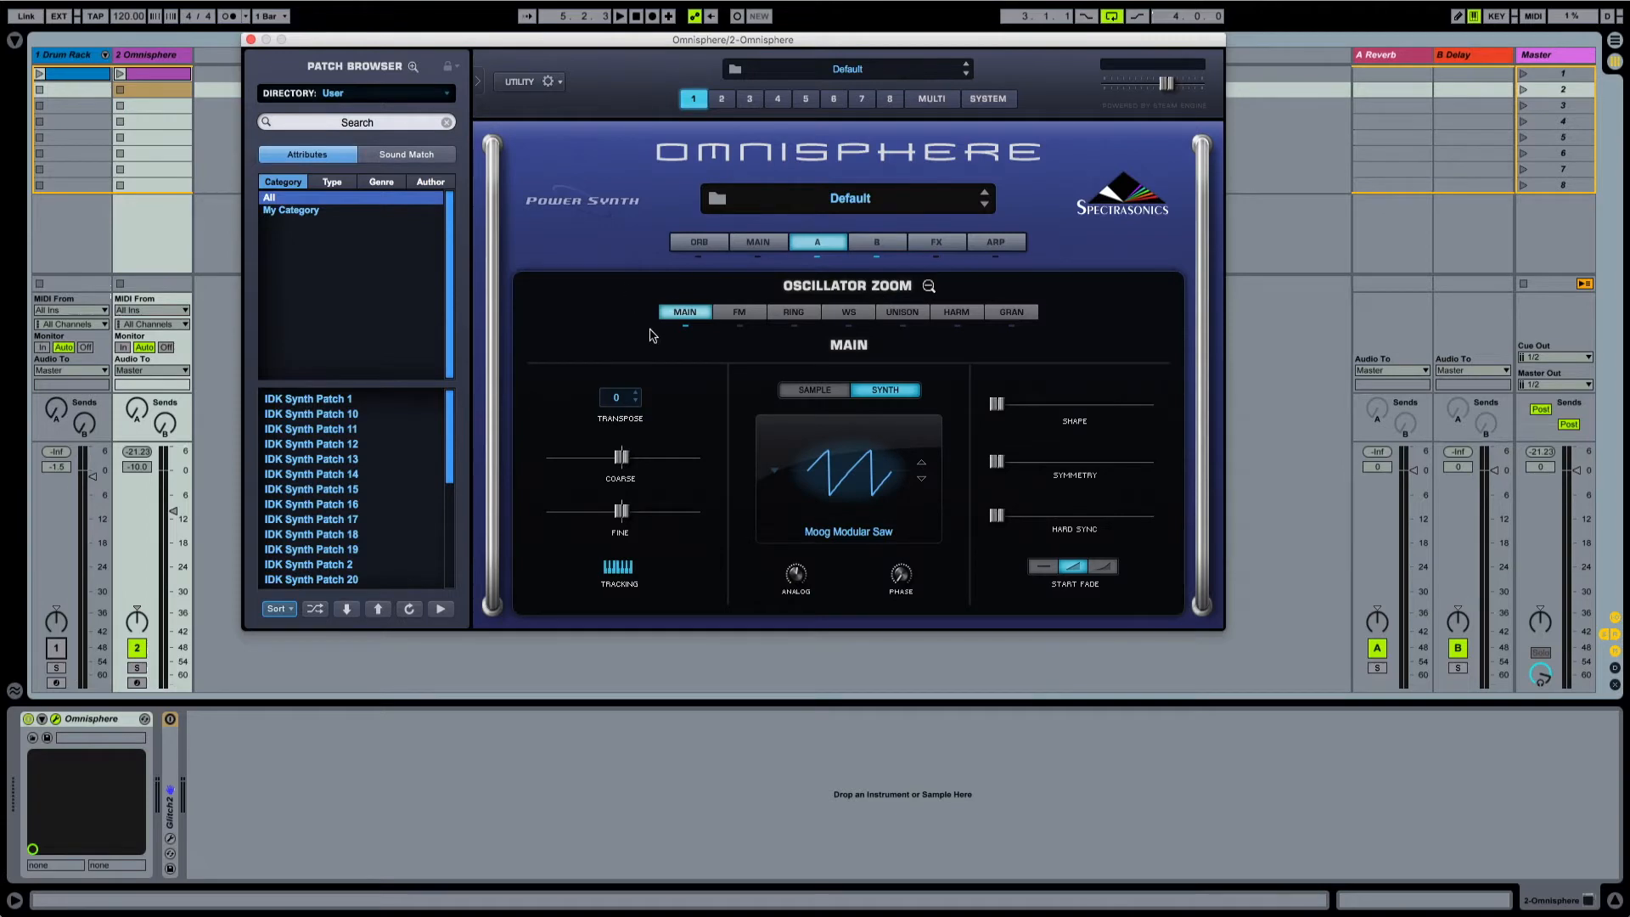
left_click(910, 313)
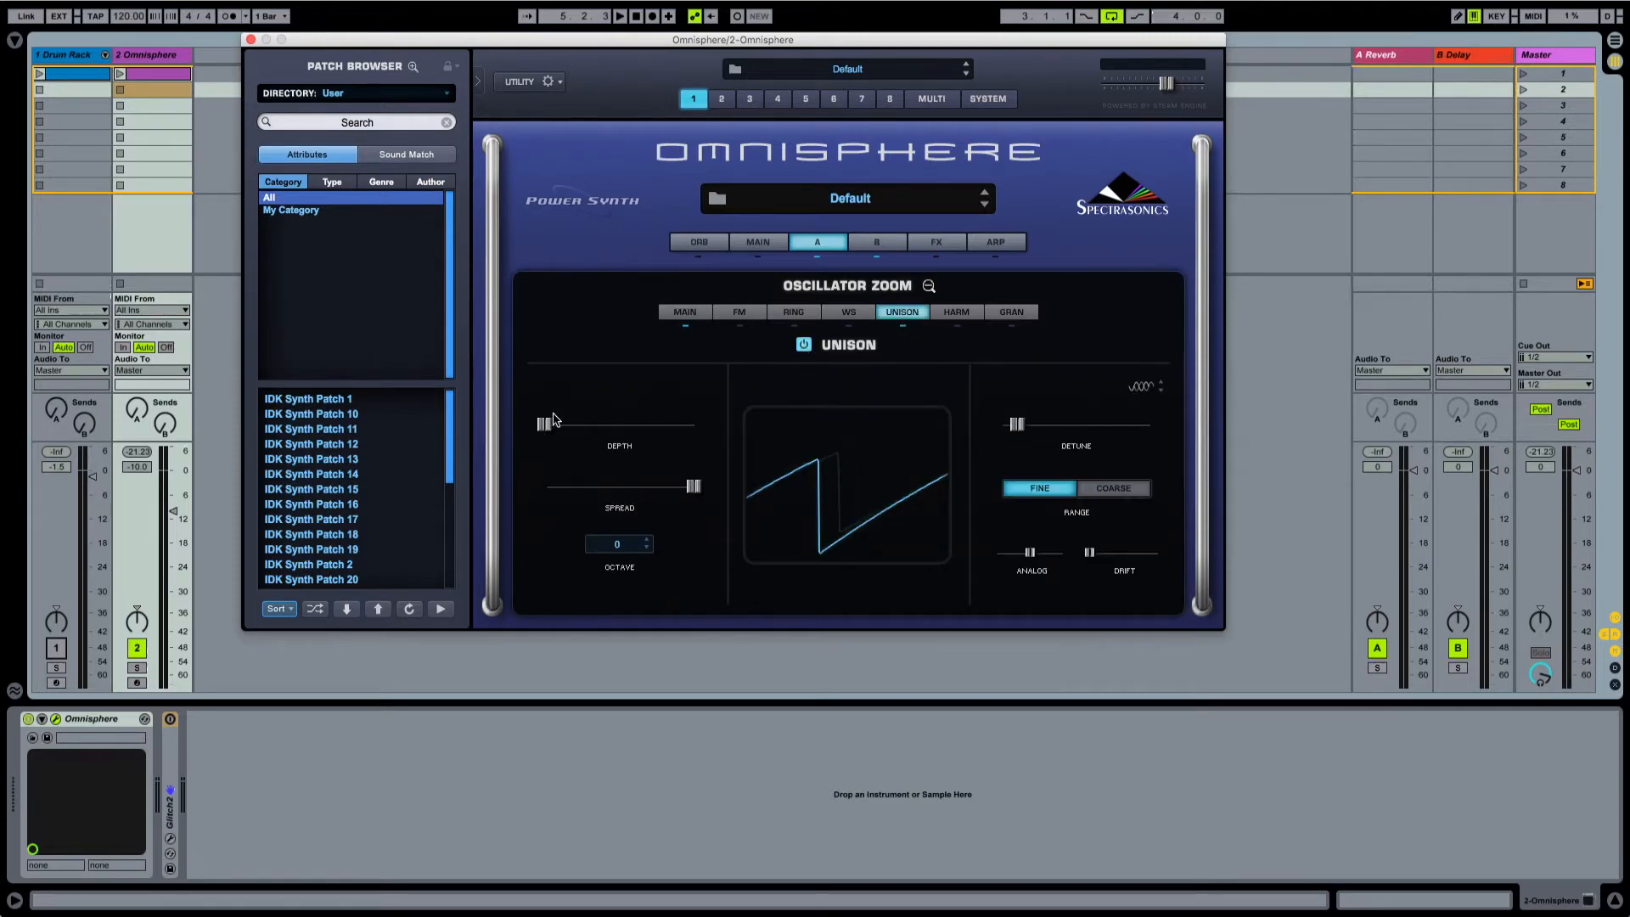
left_click_drag(553, 418, 631, 427)
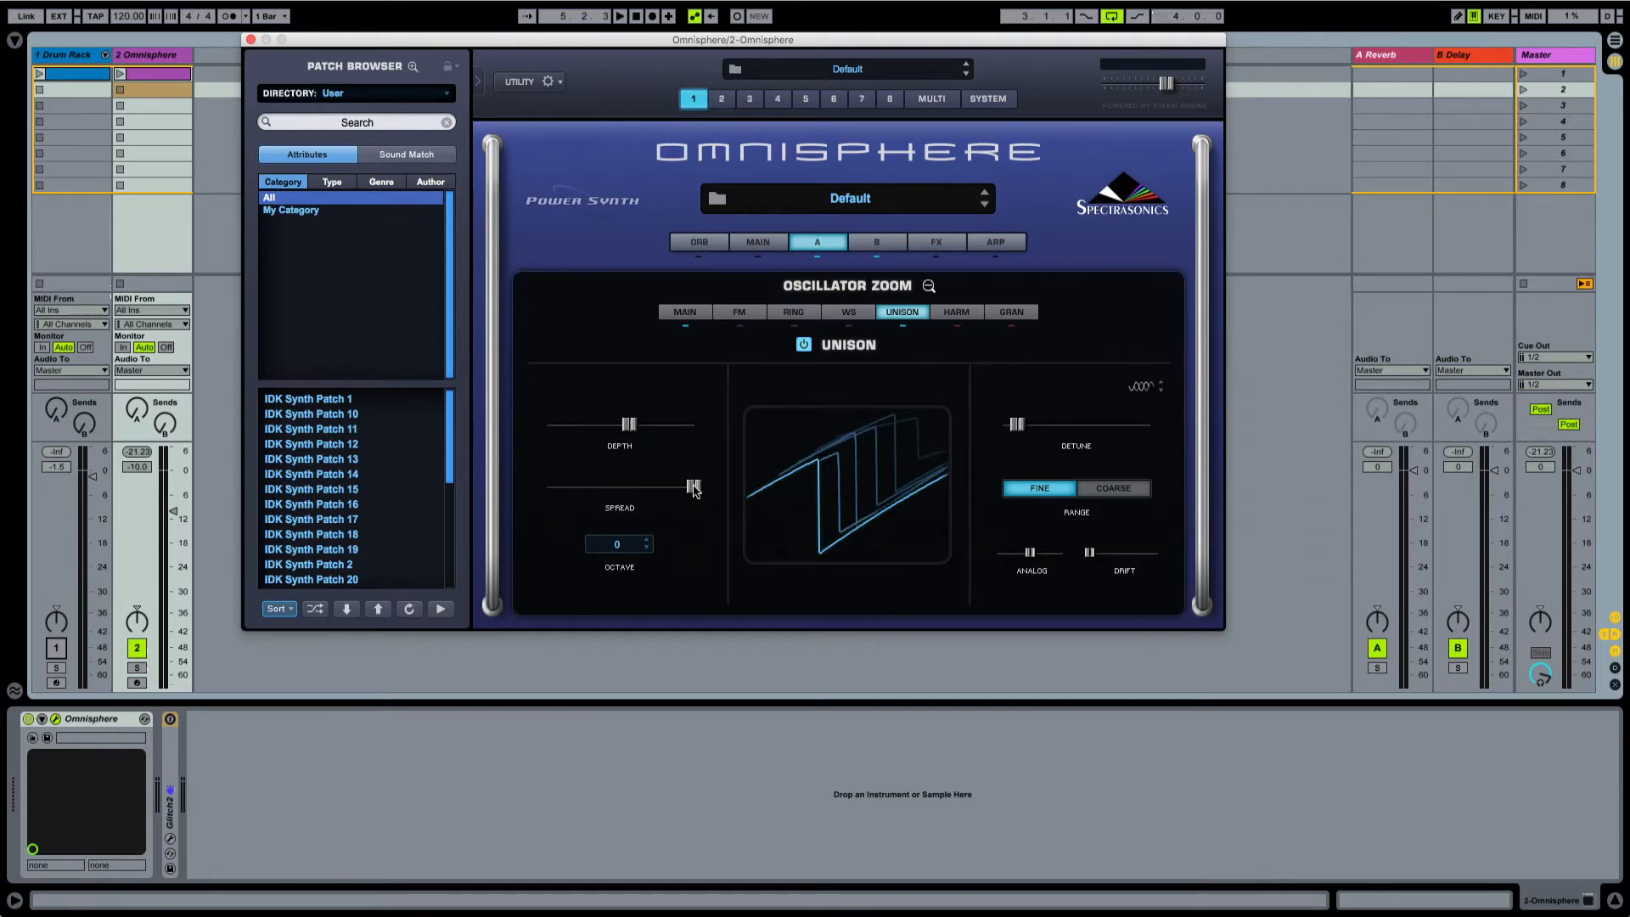
left_click_drag(693, 489, 578, 496)
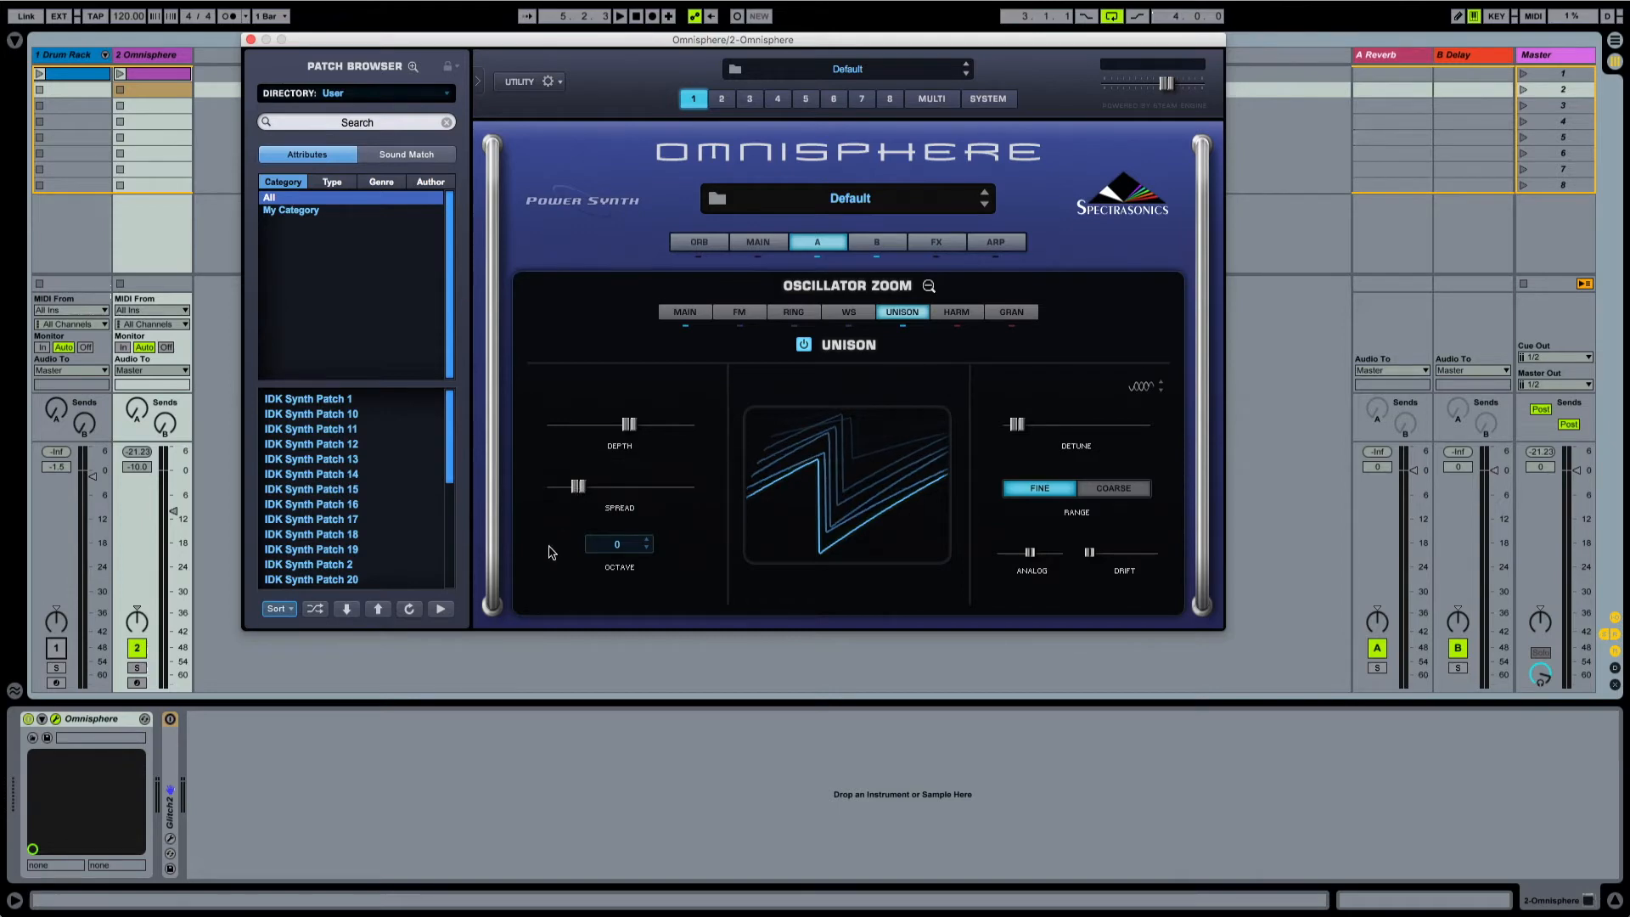
- Set layer A's unison octave to -1, launch the Omnisphere clip to hear it, and close the oscillator zoom
left_click(628, 550)
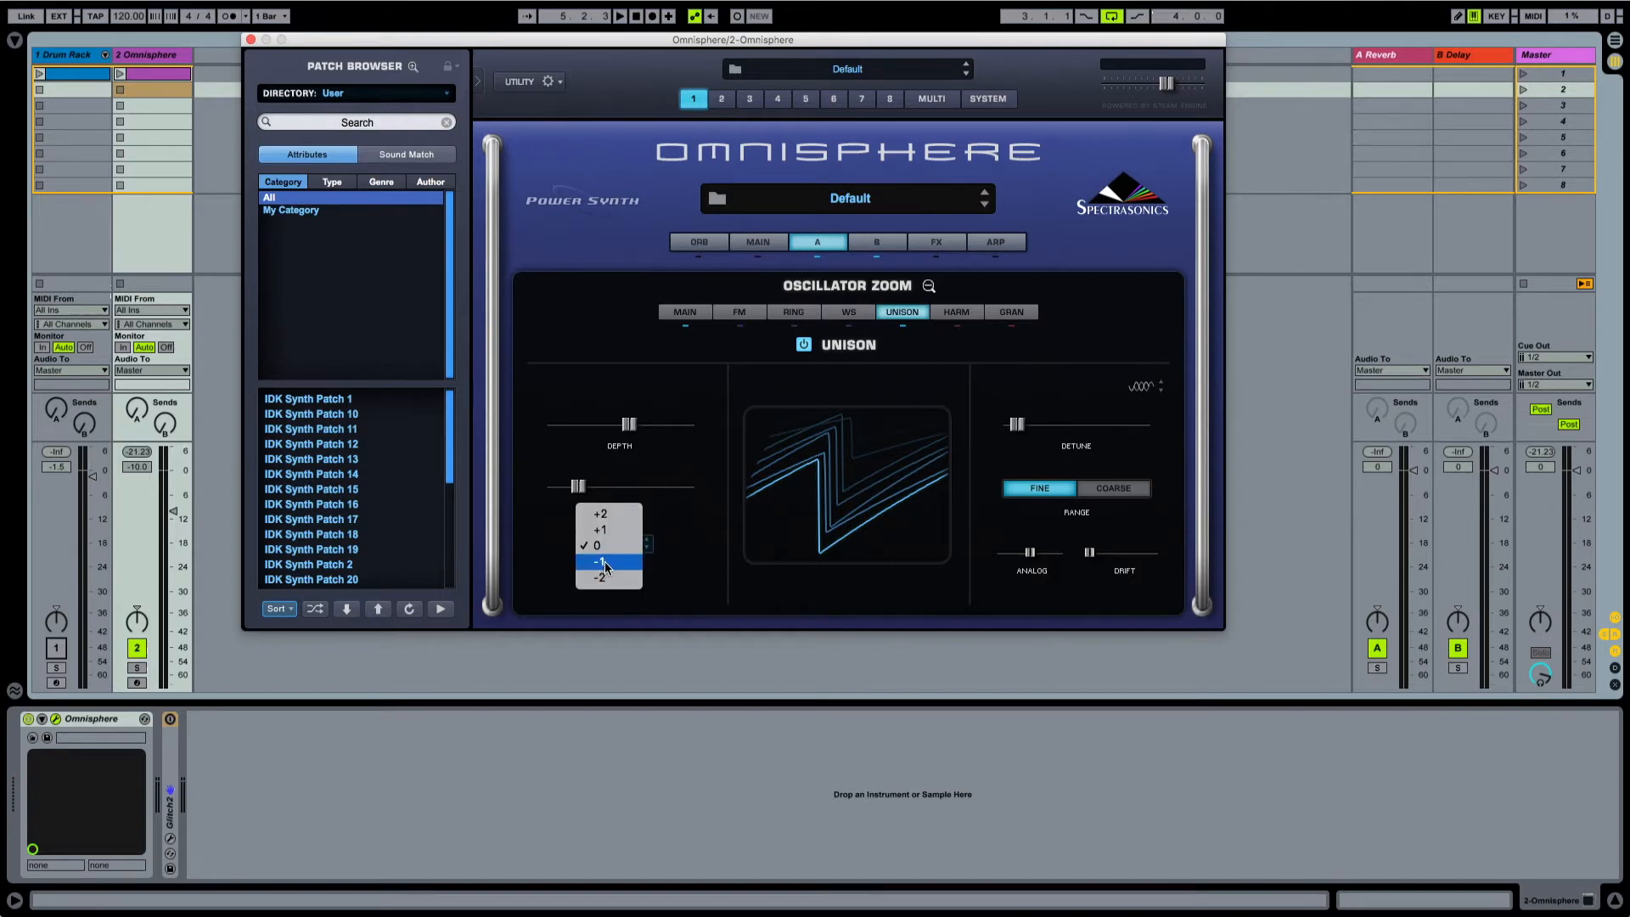
left_click(613, 562)
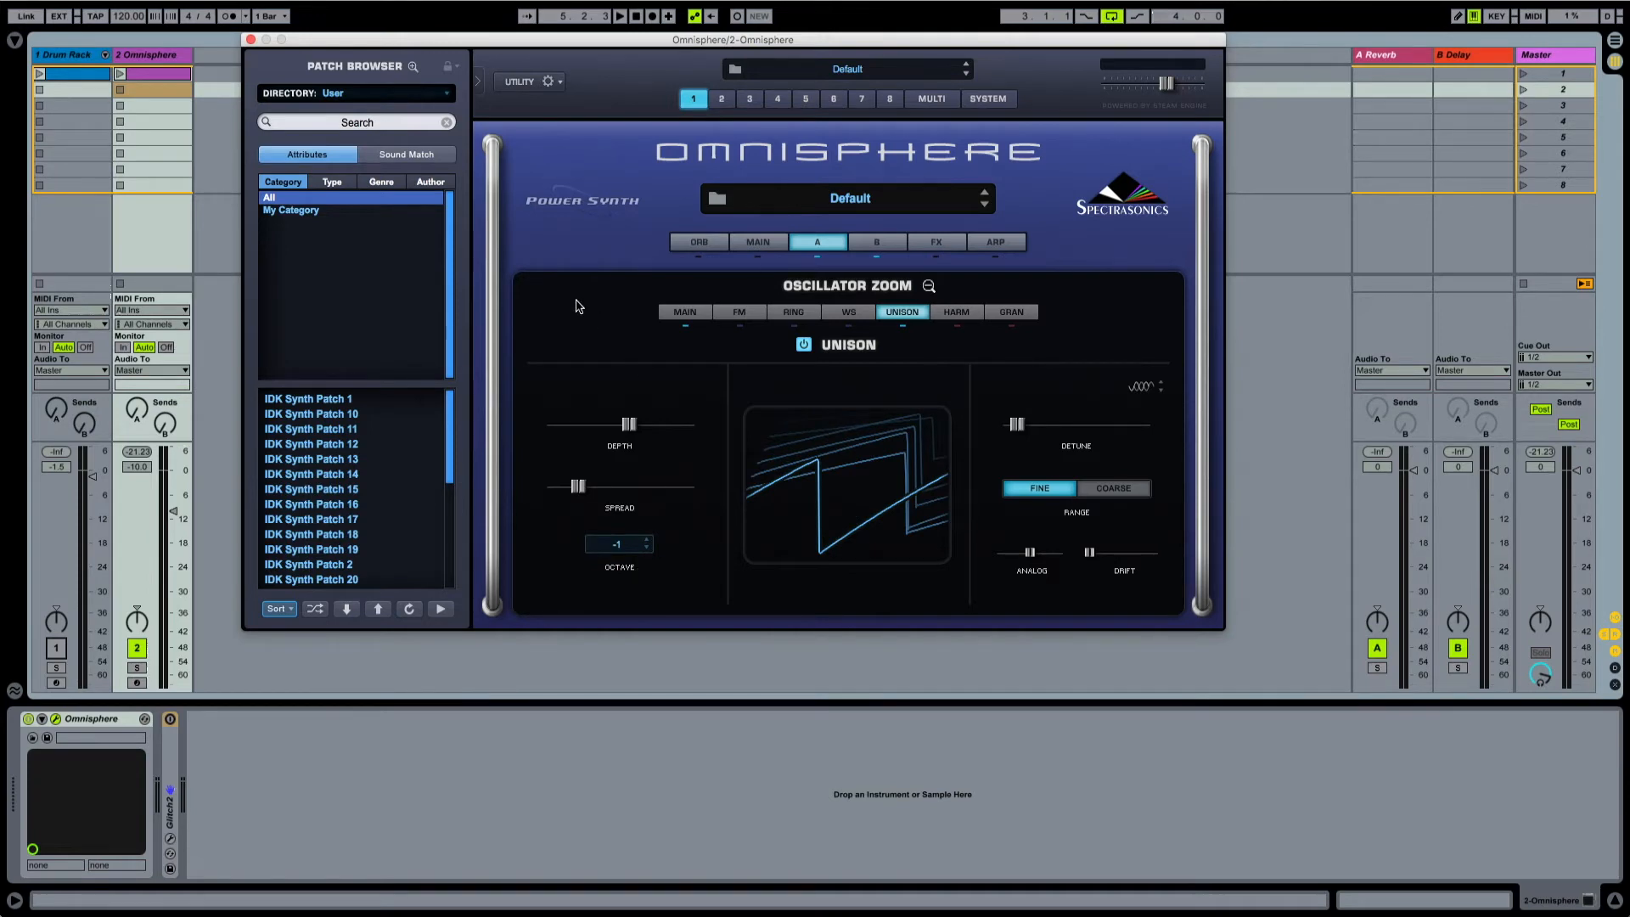
left_click(120, 75)
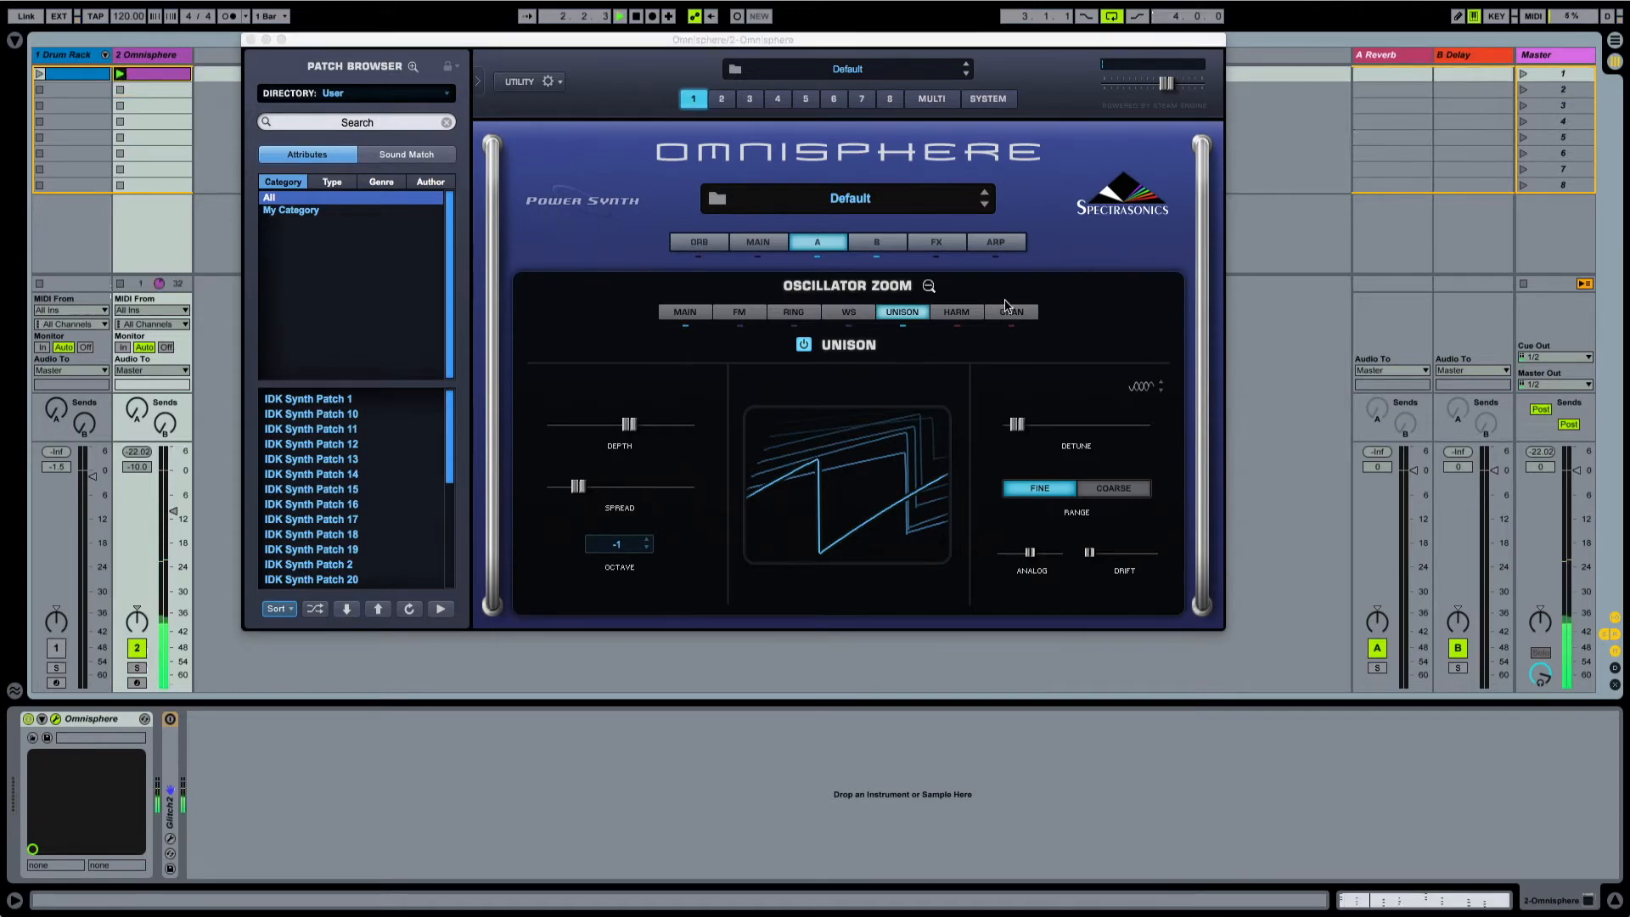
left_click(928, 286)
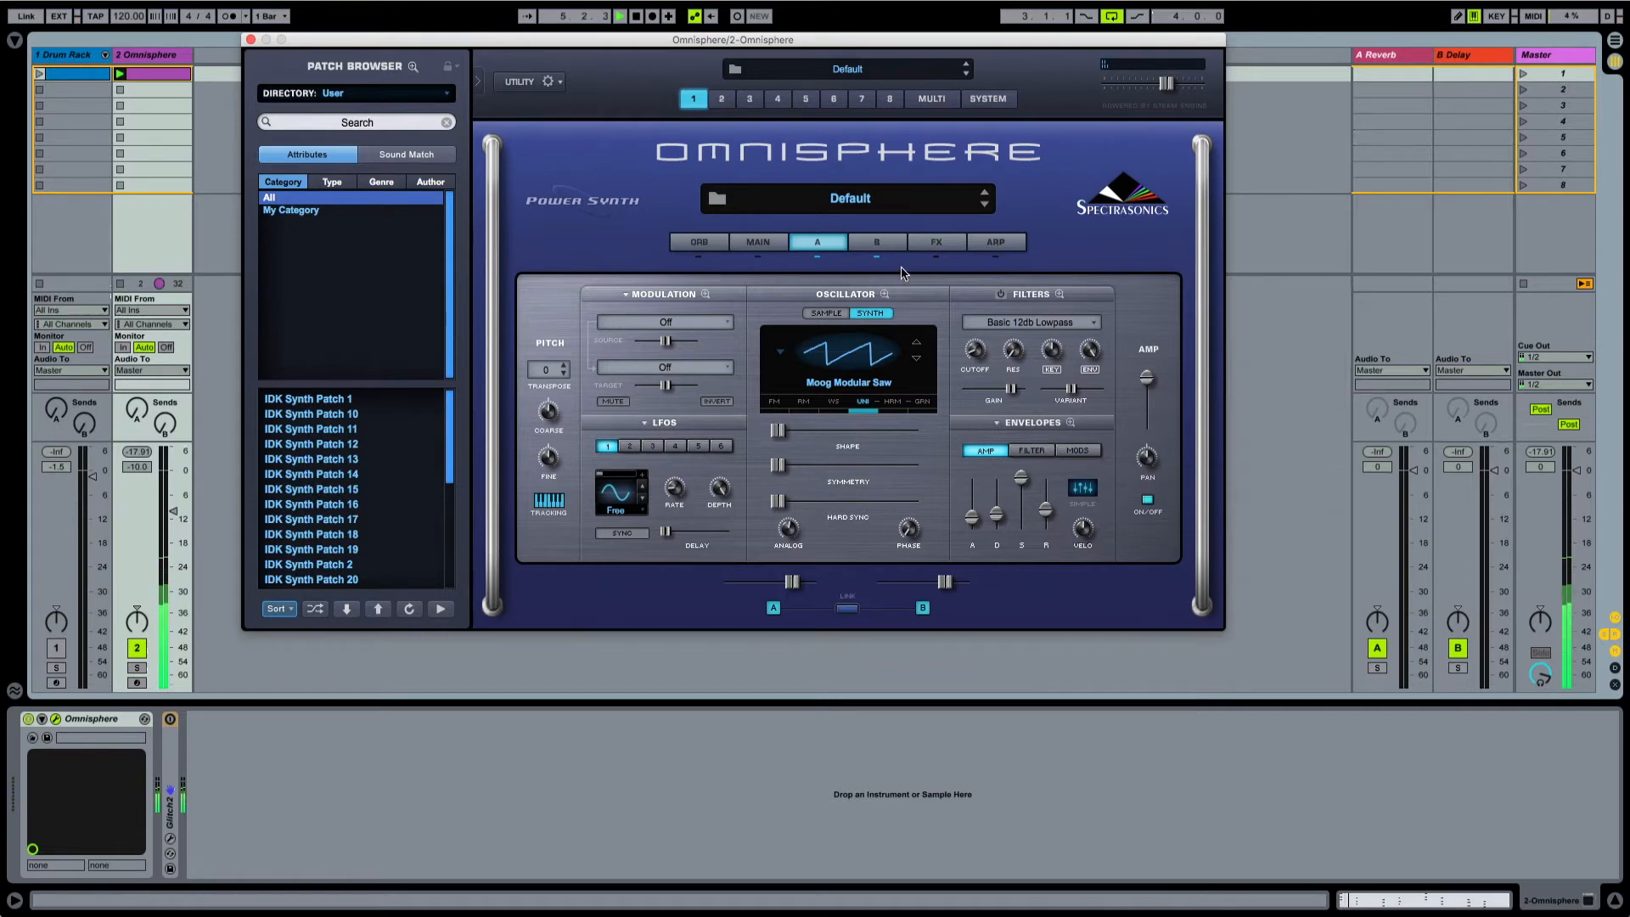
- Enable the filters on layers B and A, and raise layer A's filter cutoff
left_click(880, 245)
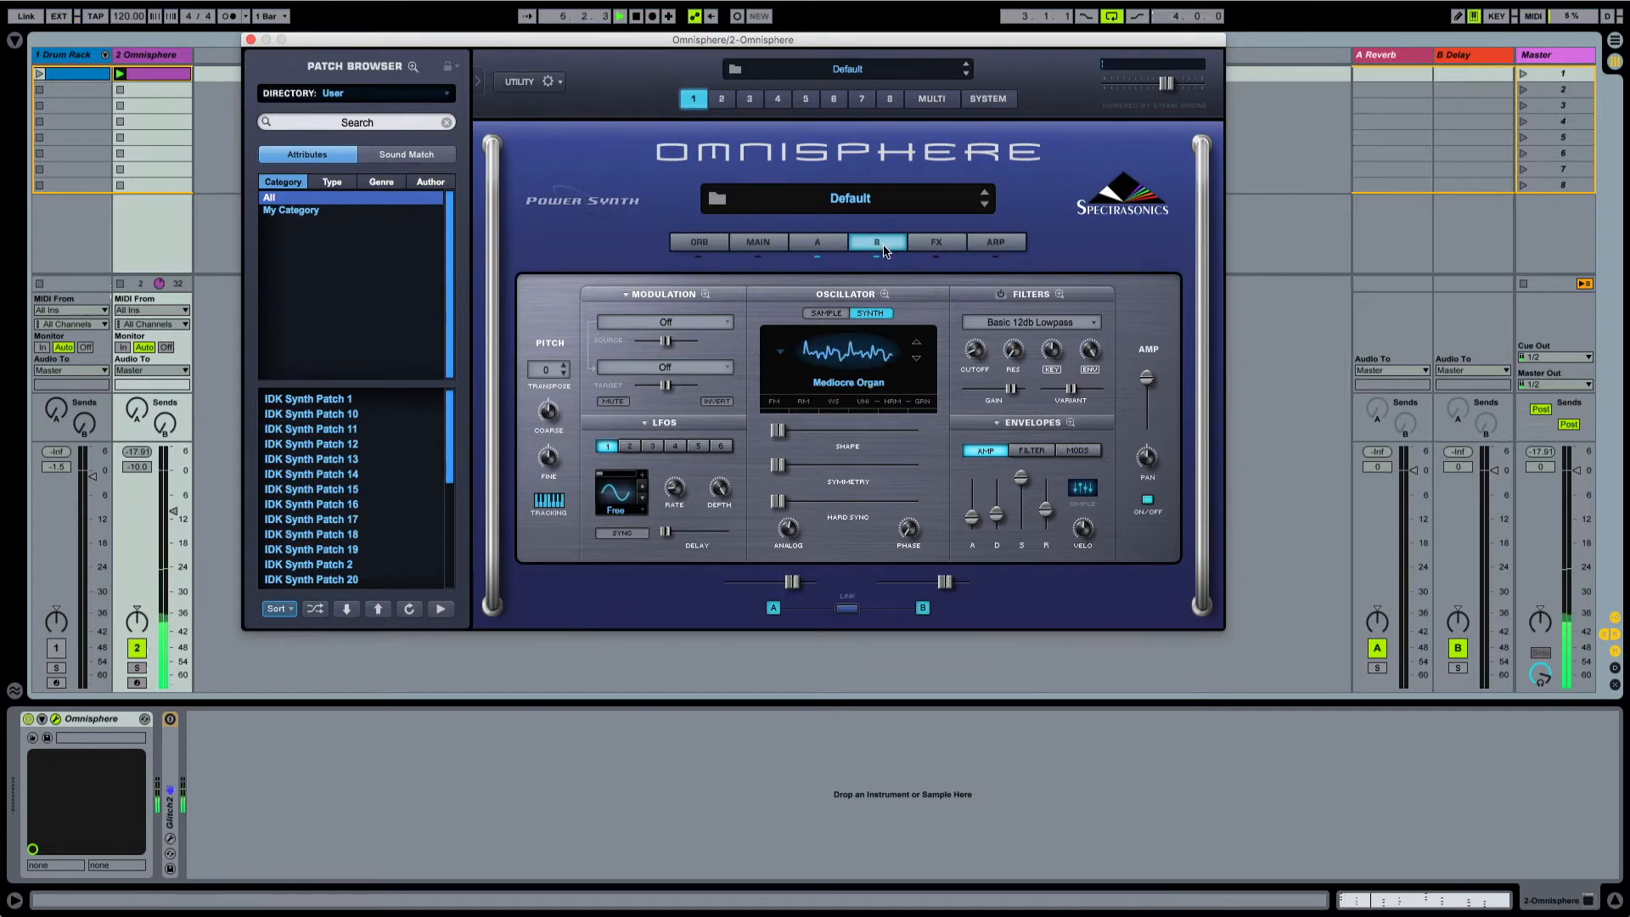
left_click(1001, 294)
left_click(828, 247)
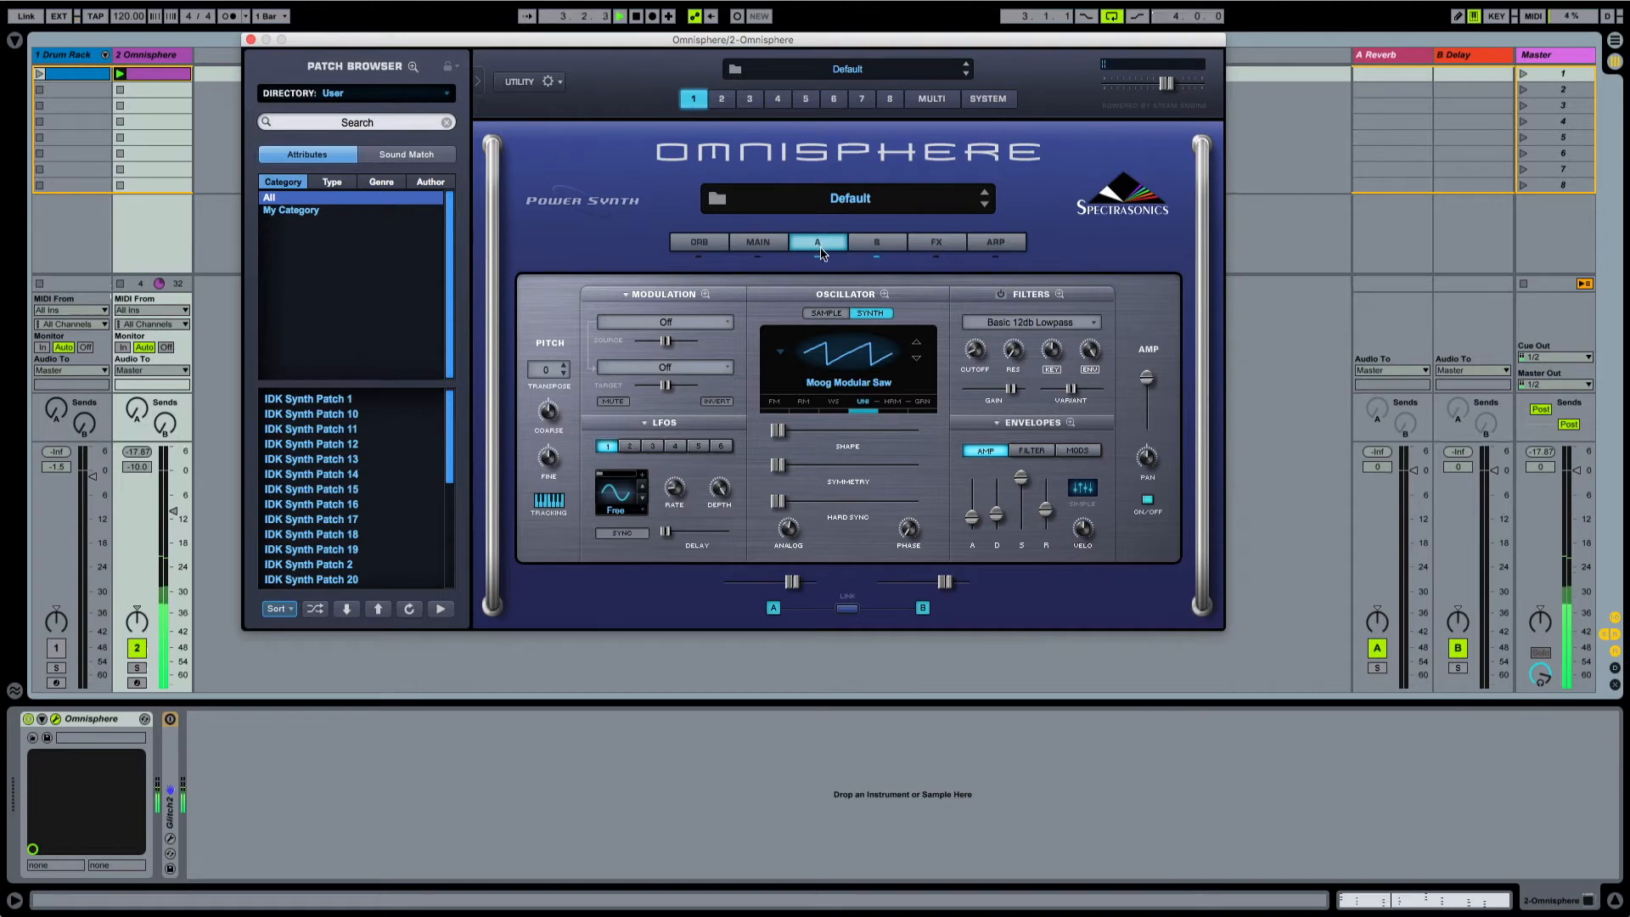
left_click(1001, 295)
mouse_move(976, 350)
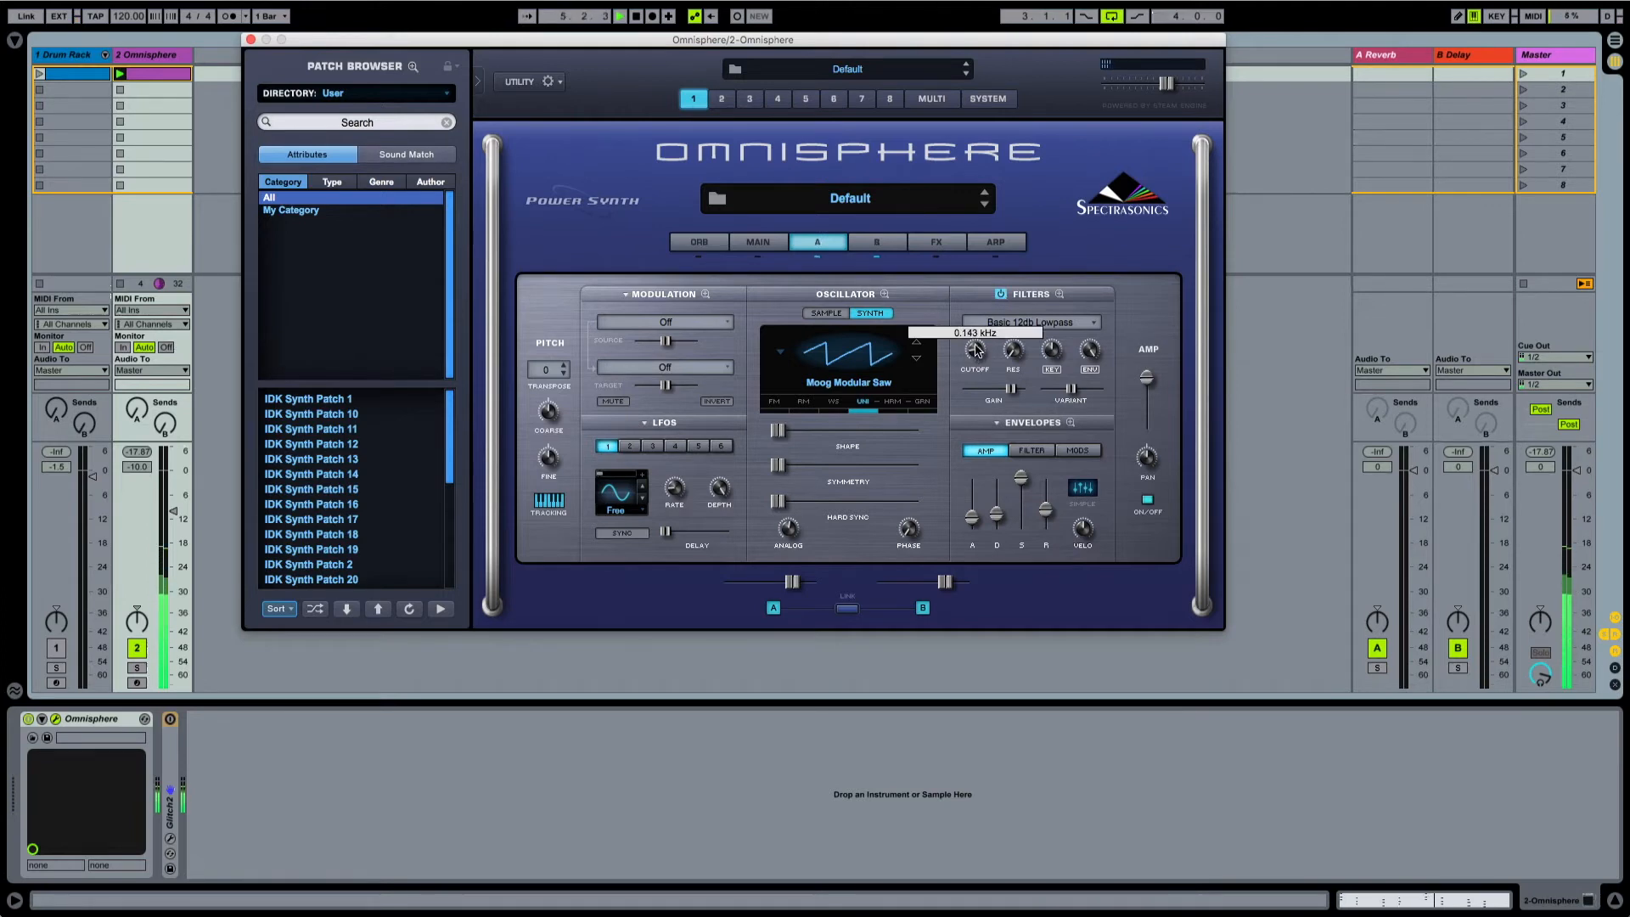
left_click_drag(974, 329, 978, 259)
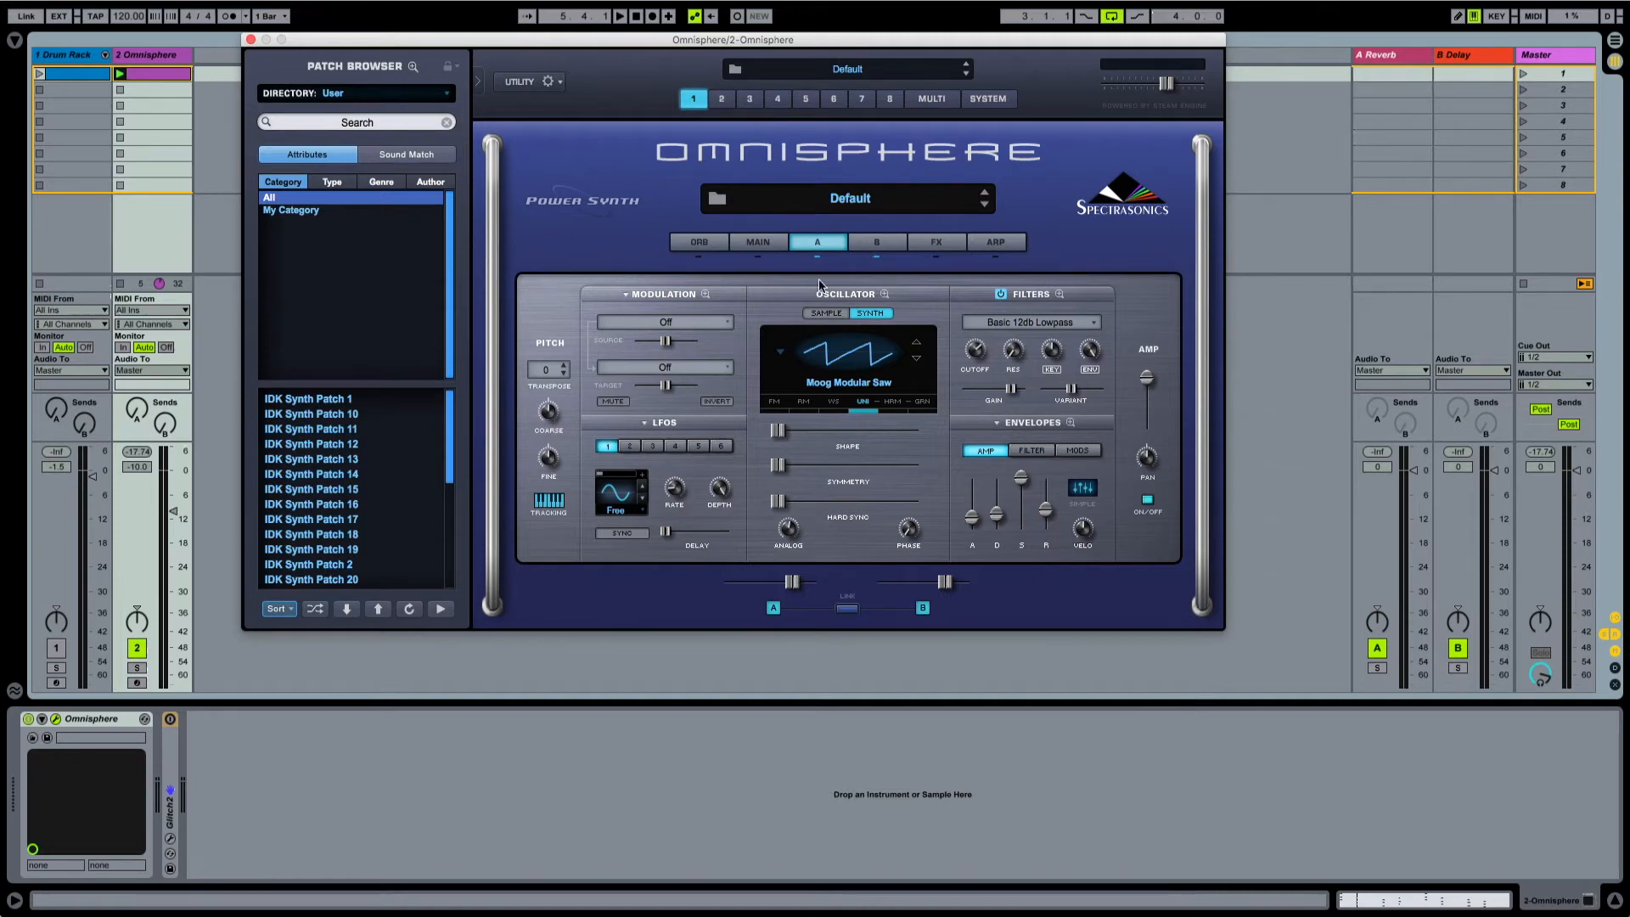
- Modulate layer A's Hard Sync with an LFO and raise the modulation source amount to about three quarters
mouse_move(776, 507)
left_mouse_down()
mouse_move(900, 507)
mouse_move(782, 509)
left_mouse_up()
right_click(780, 507)
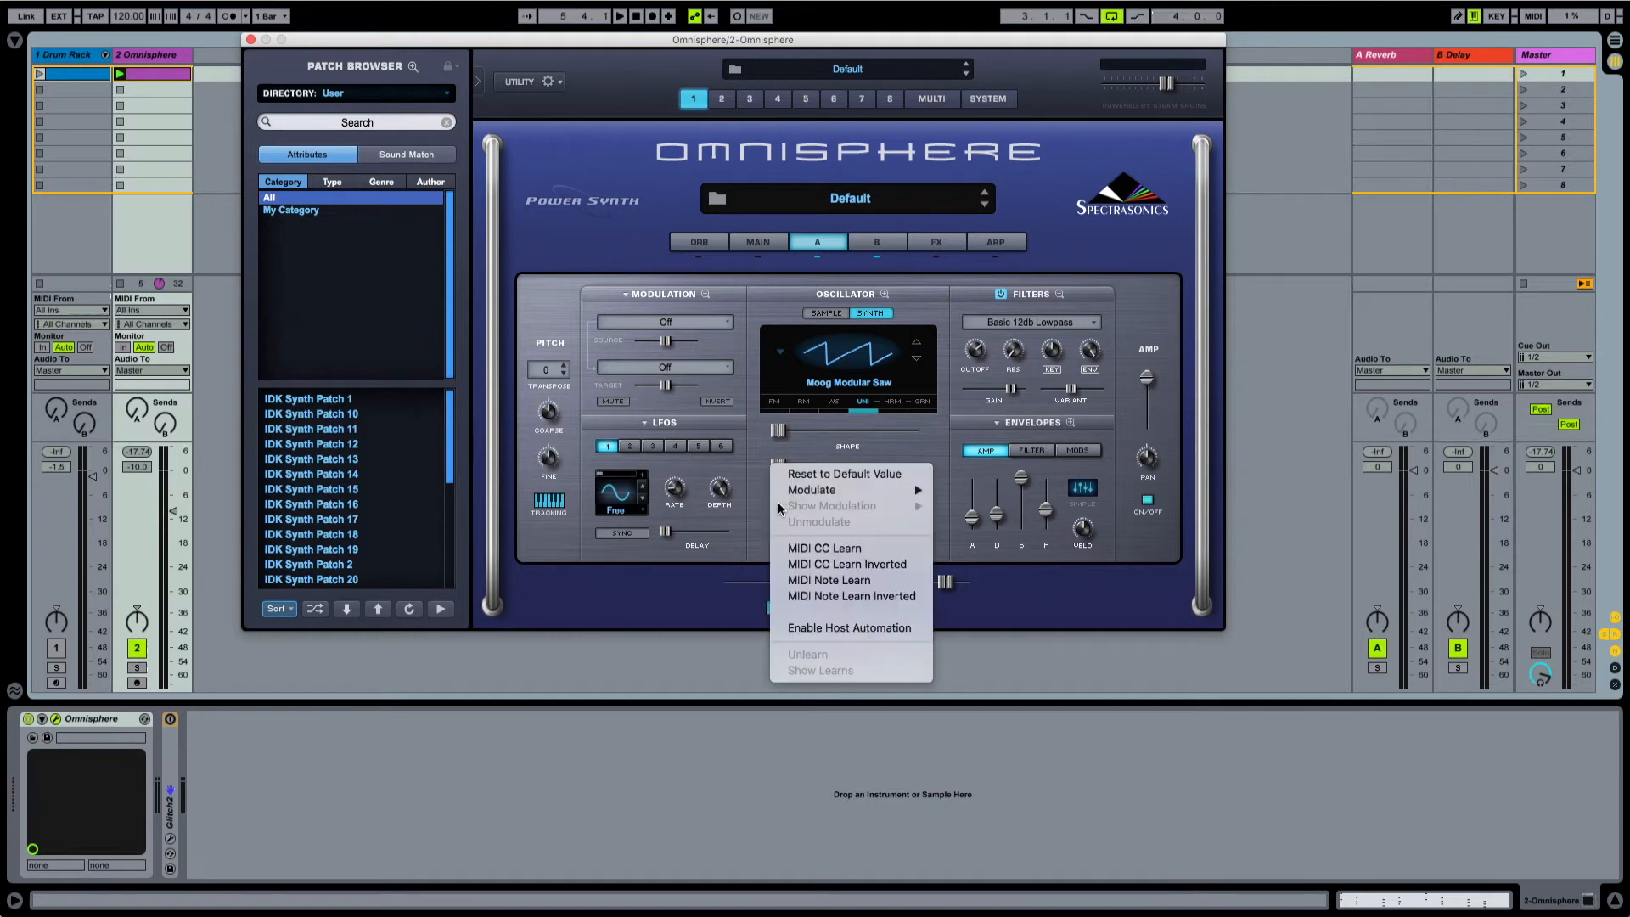
mouse_move(812, 492)
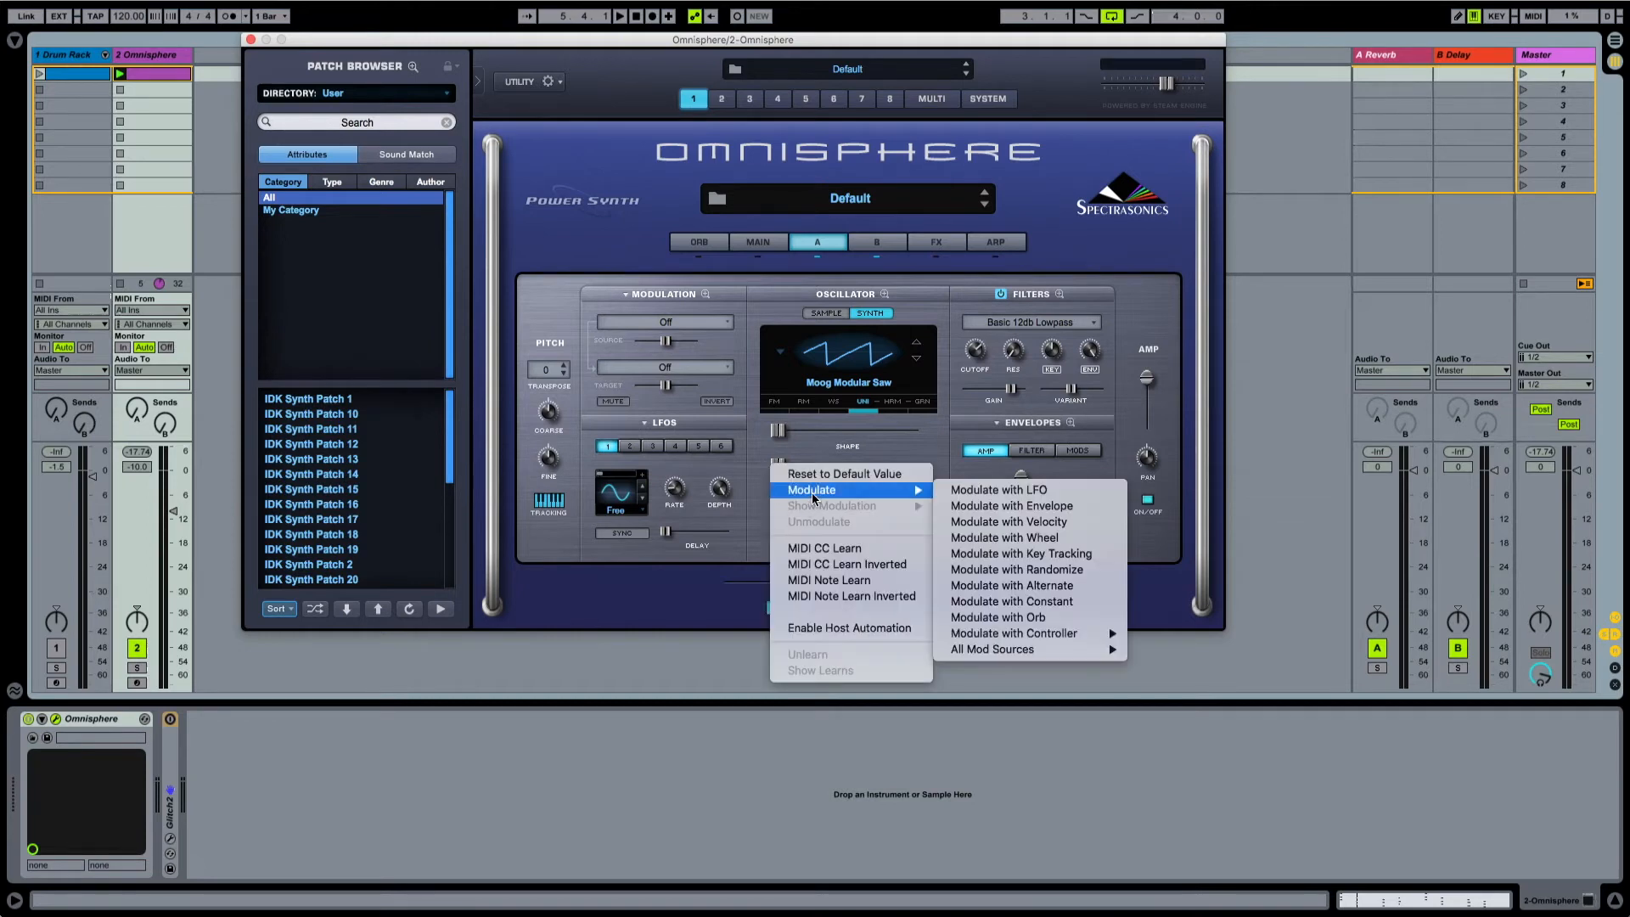
left_click(991, 489)
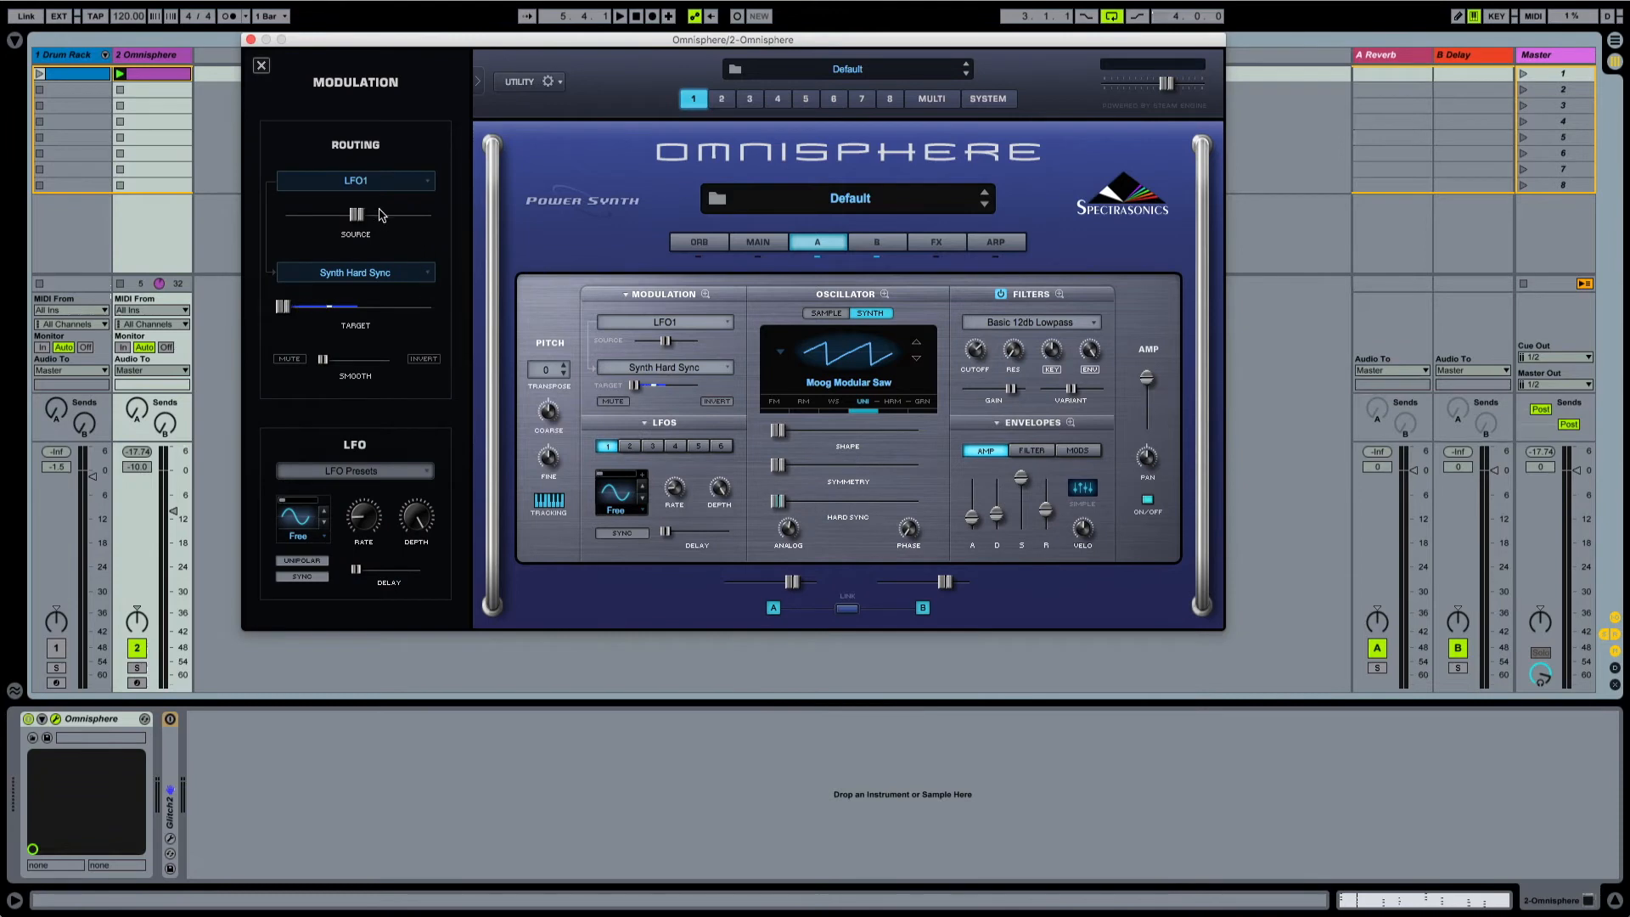
left_click_drag(355, 219, 394, 223)
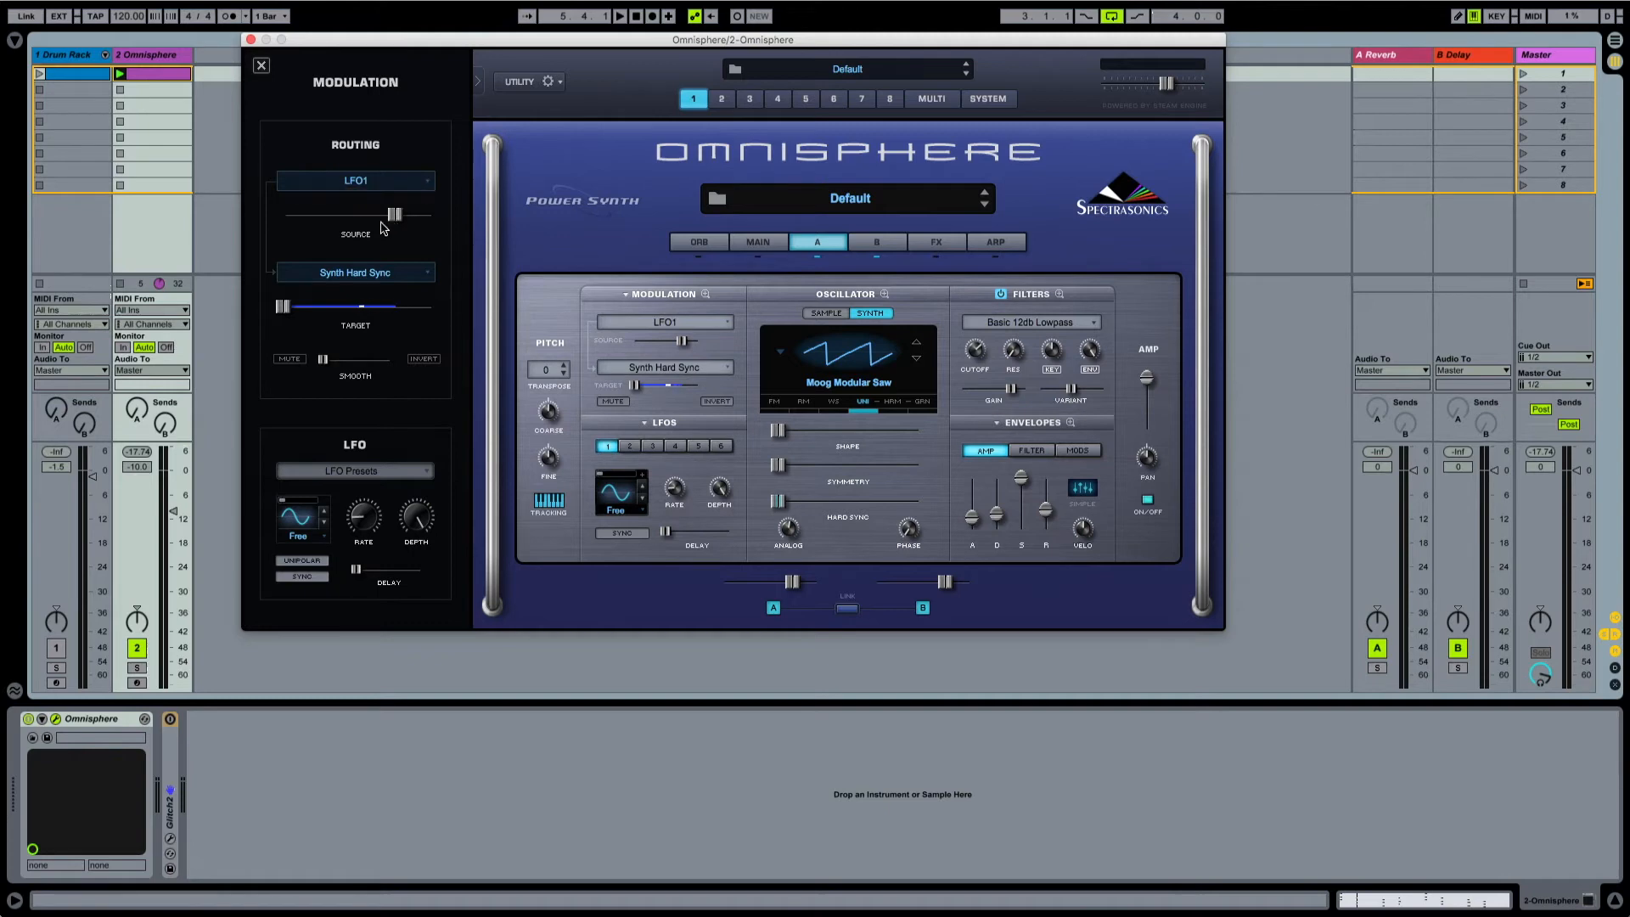
- Sync layer A's modulating LFO, raise its rate, and give it a slight delay while the clip plays
left_click(303, 578)
left_click_drag(359, 531, 363, 481)
key("space")
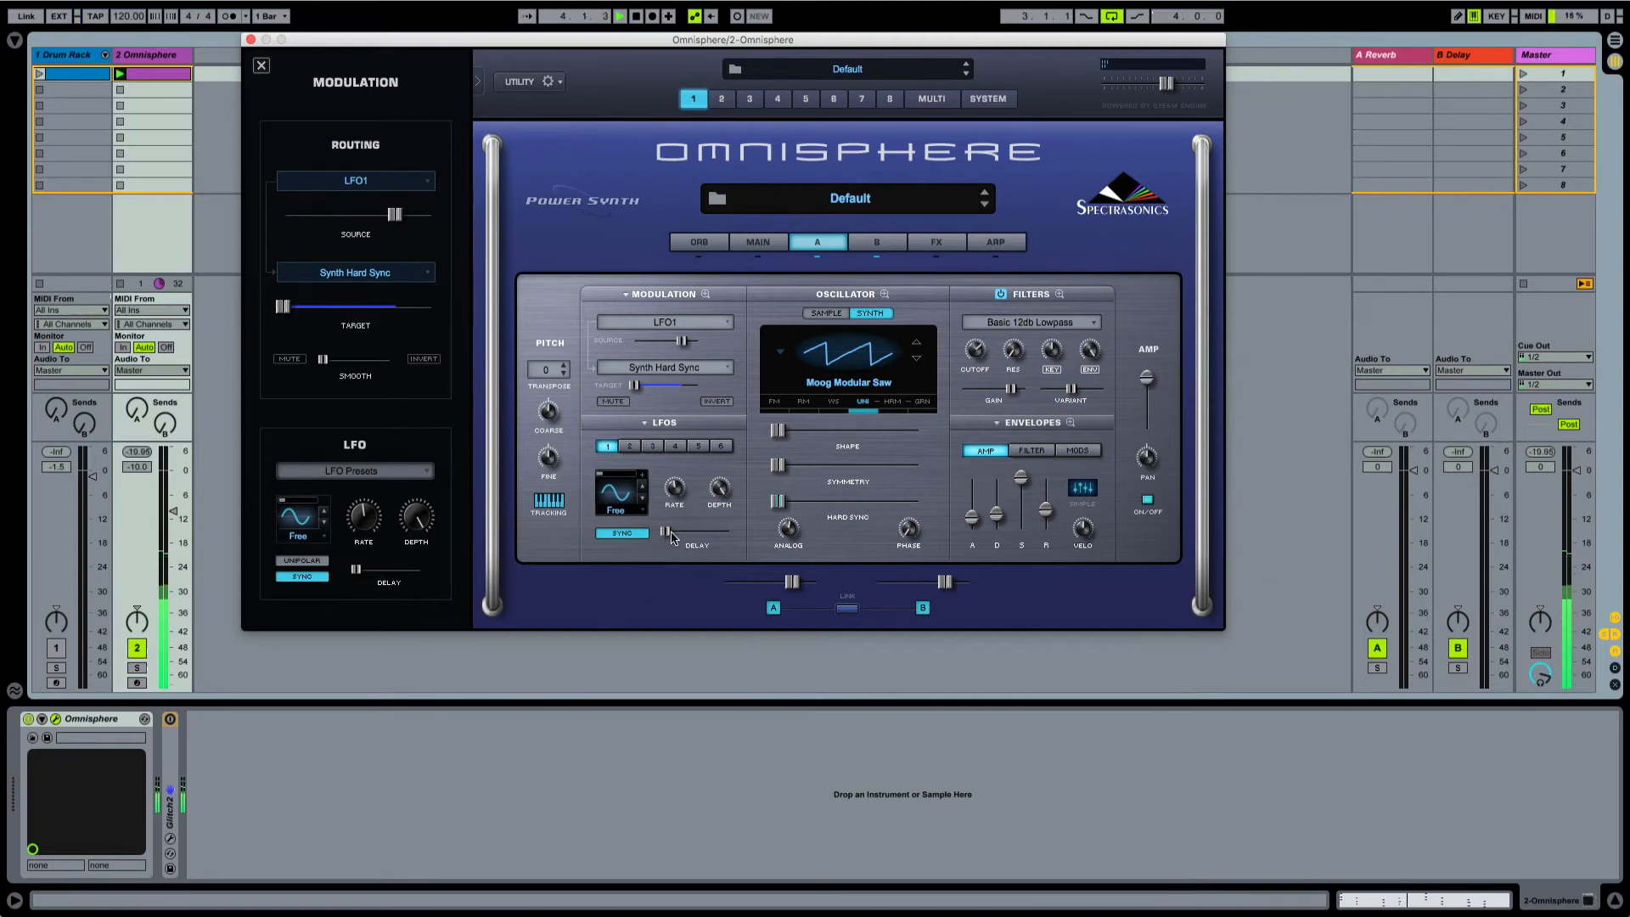
mouse_move(665, 534)
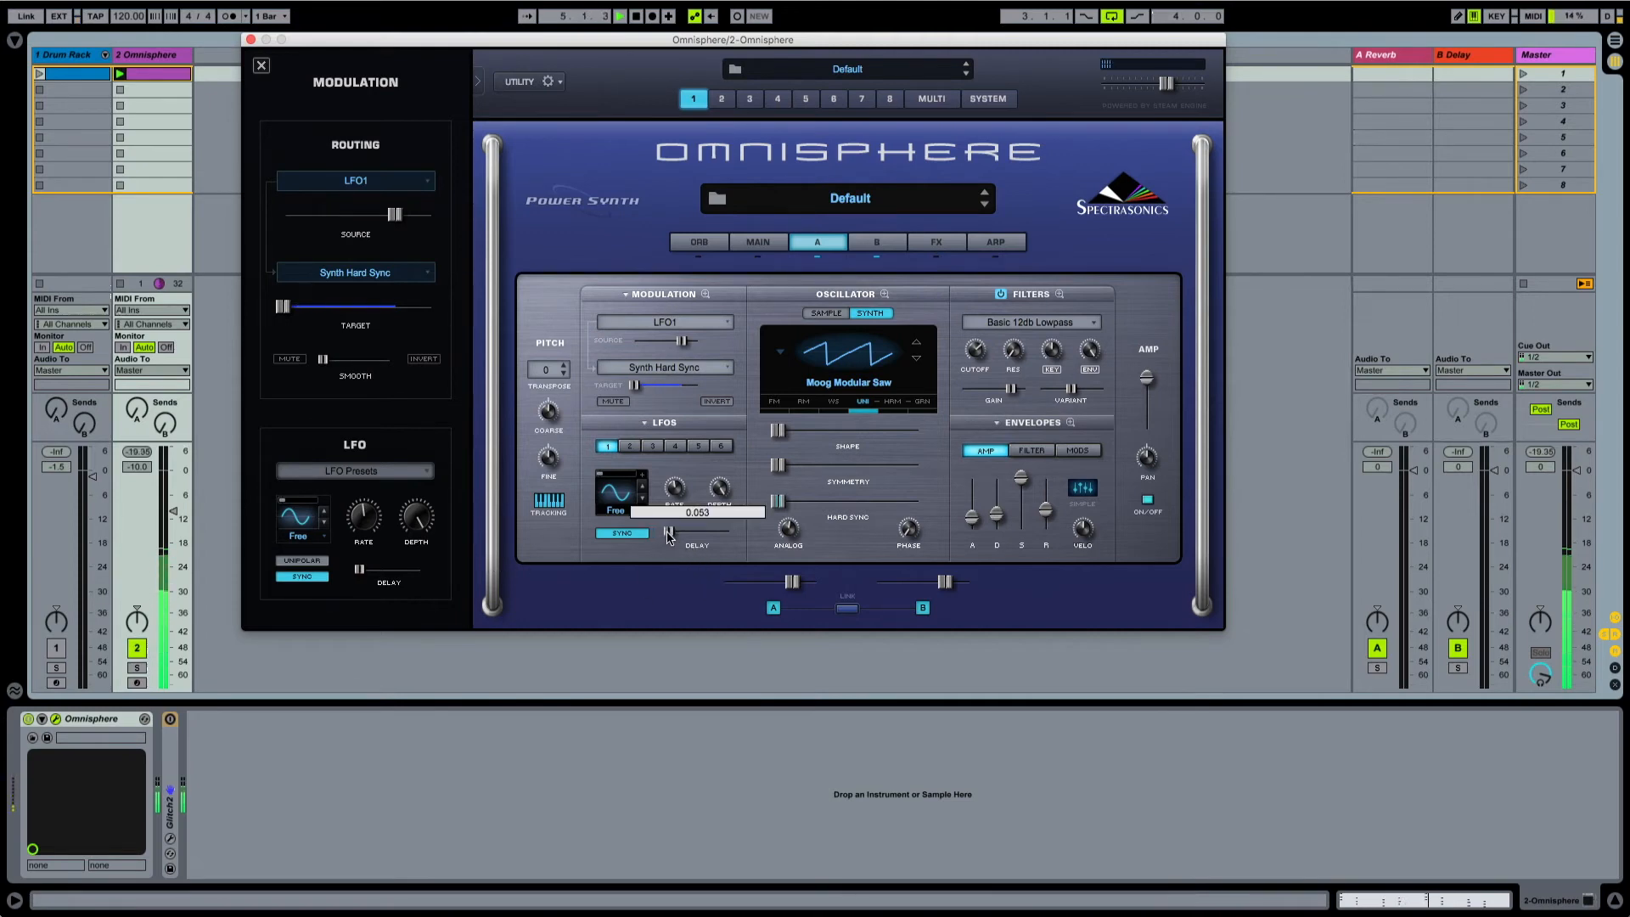
left_click_drag(666, 535, 678, 536)
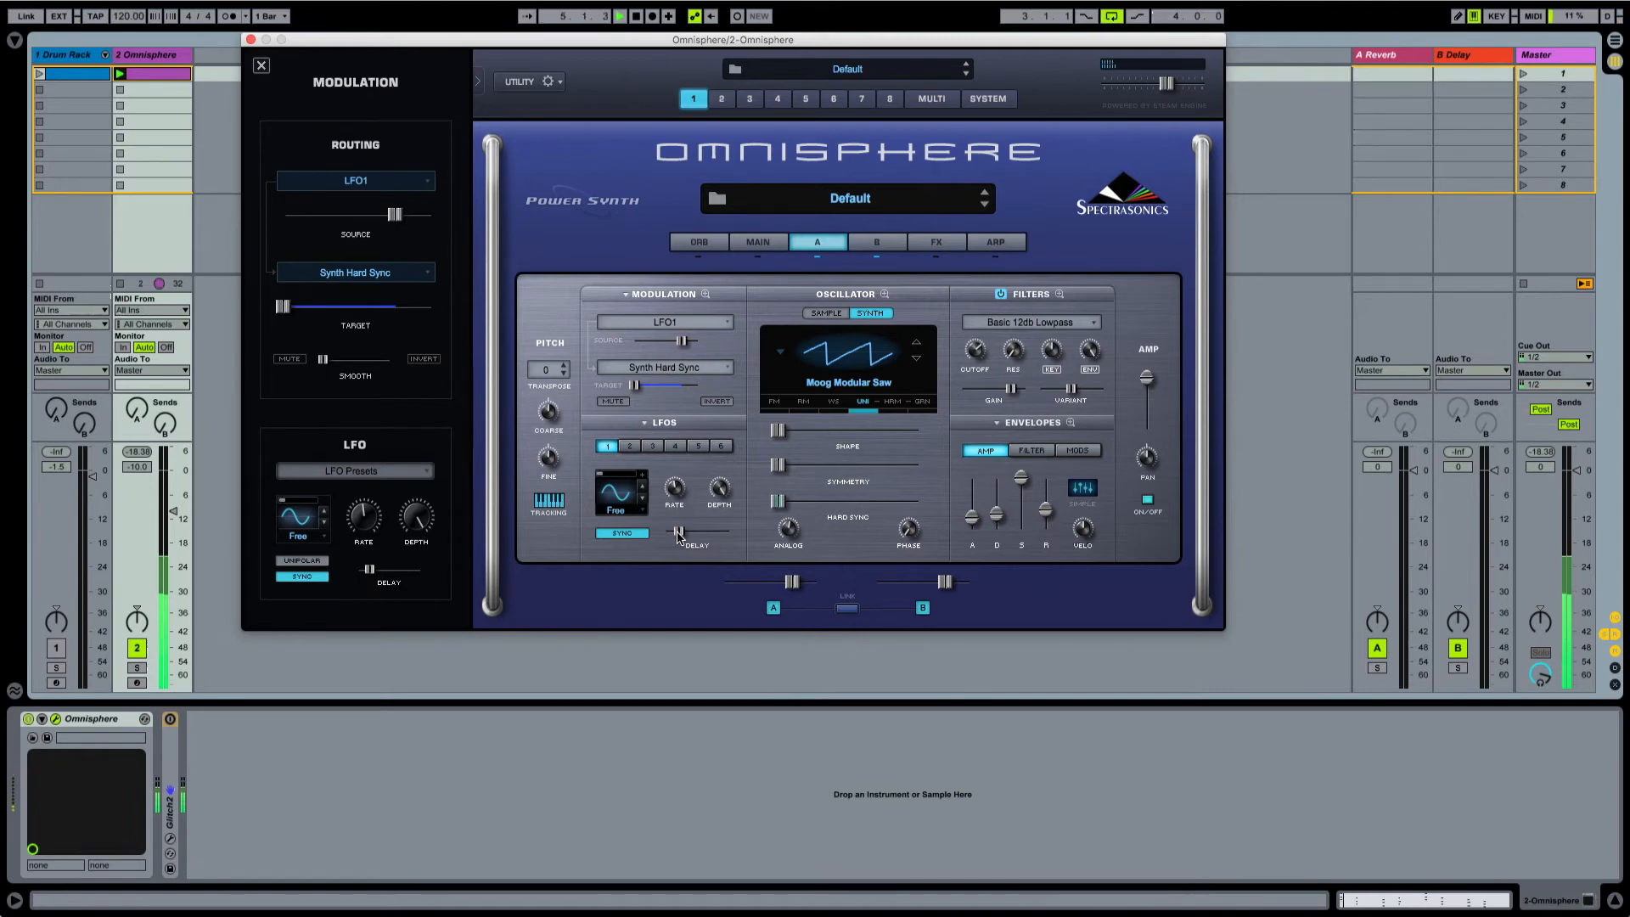
left_click(260, 66)
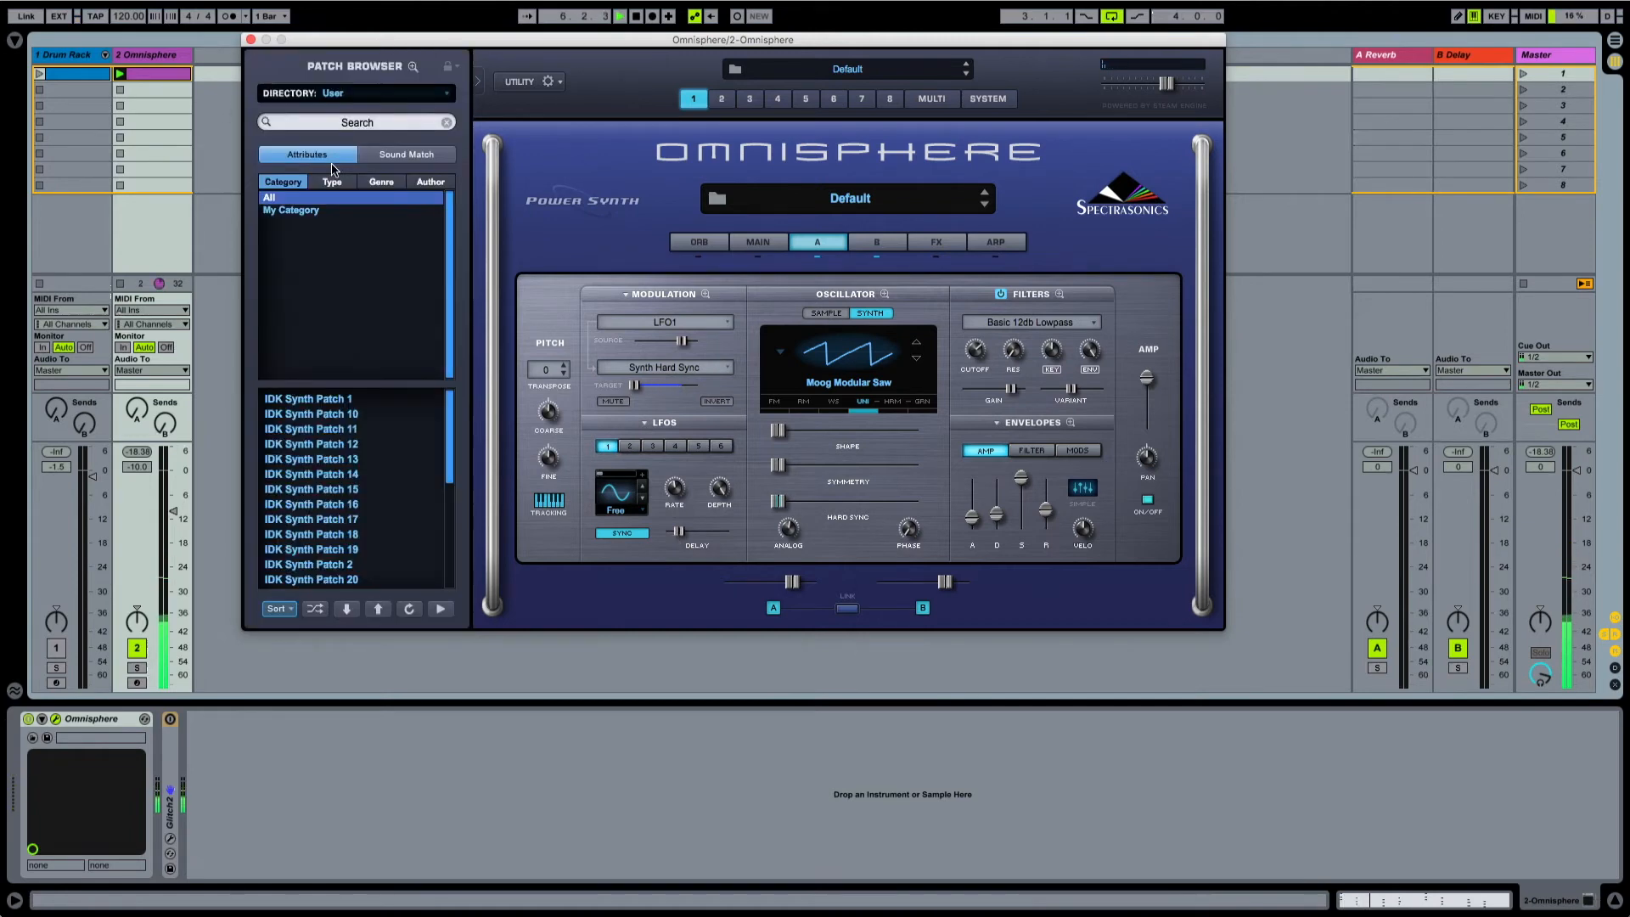
- Modulate layer B's Hard Sync with a new LFO and lower the modulation source amount to just over a third
left_click(887, 246)
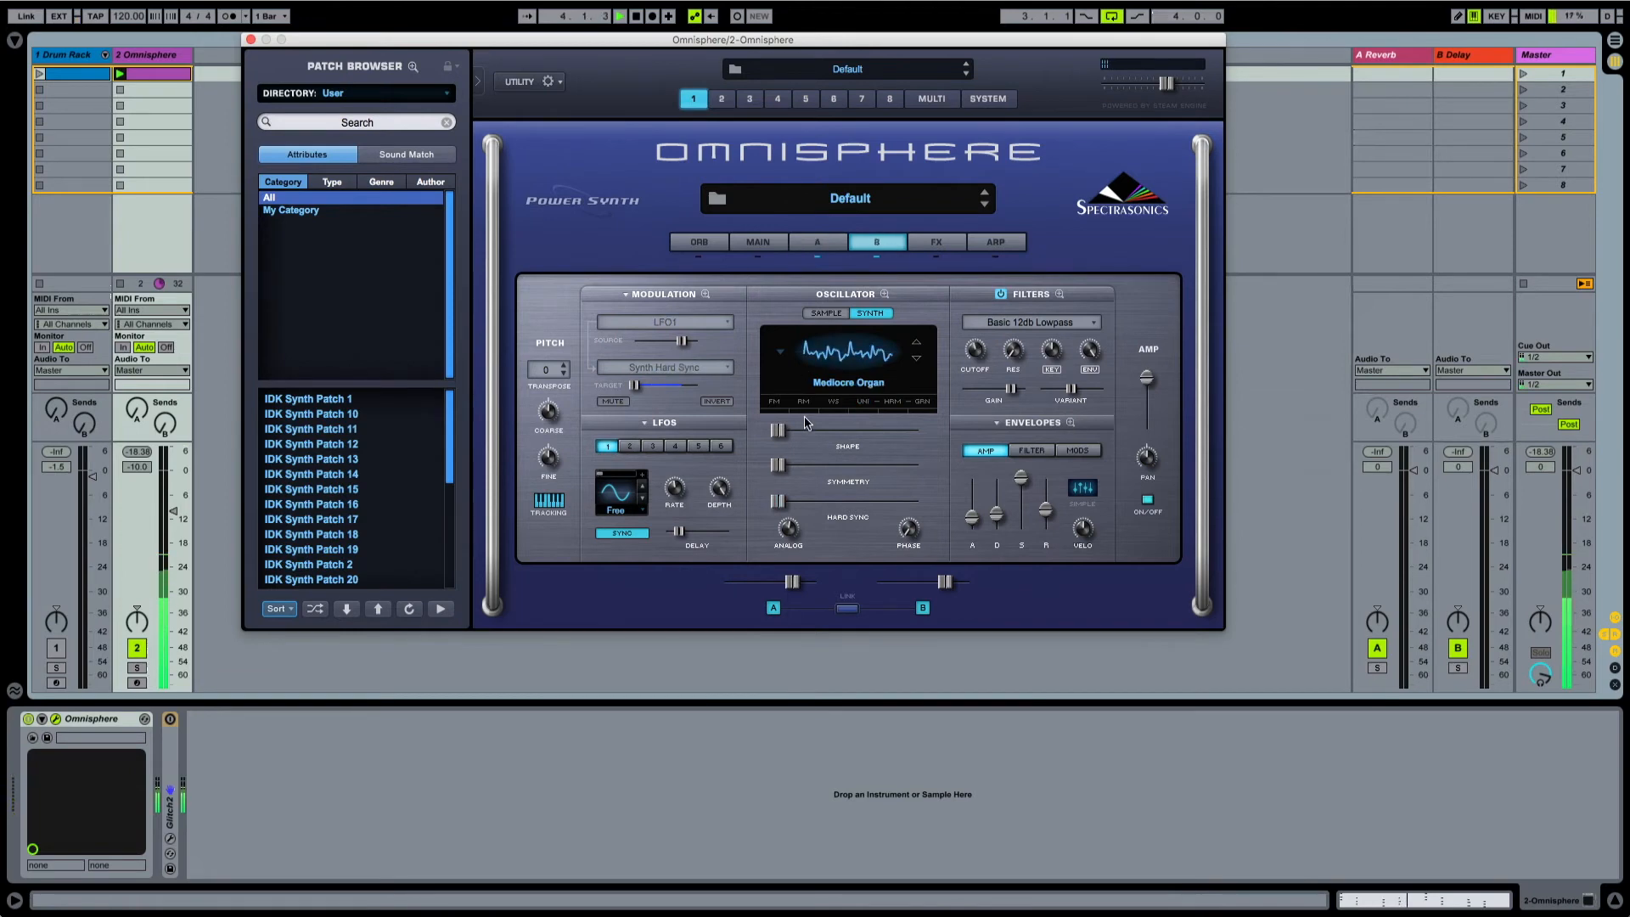
right_click(776, 506)
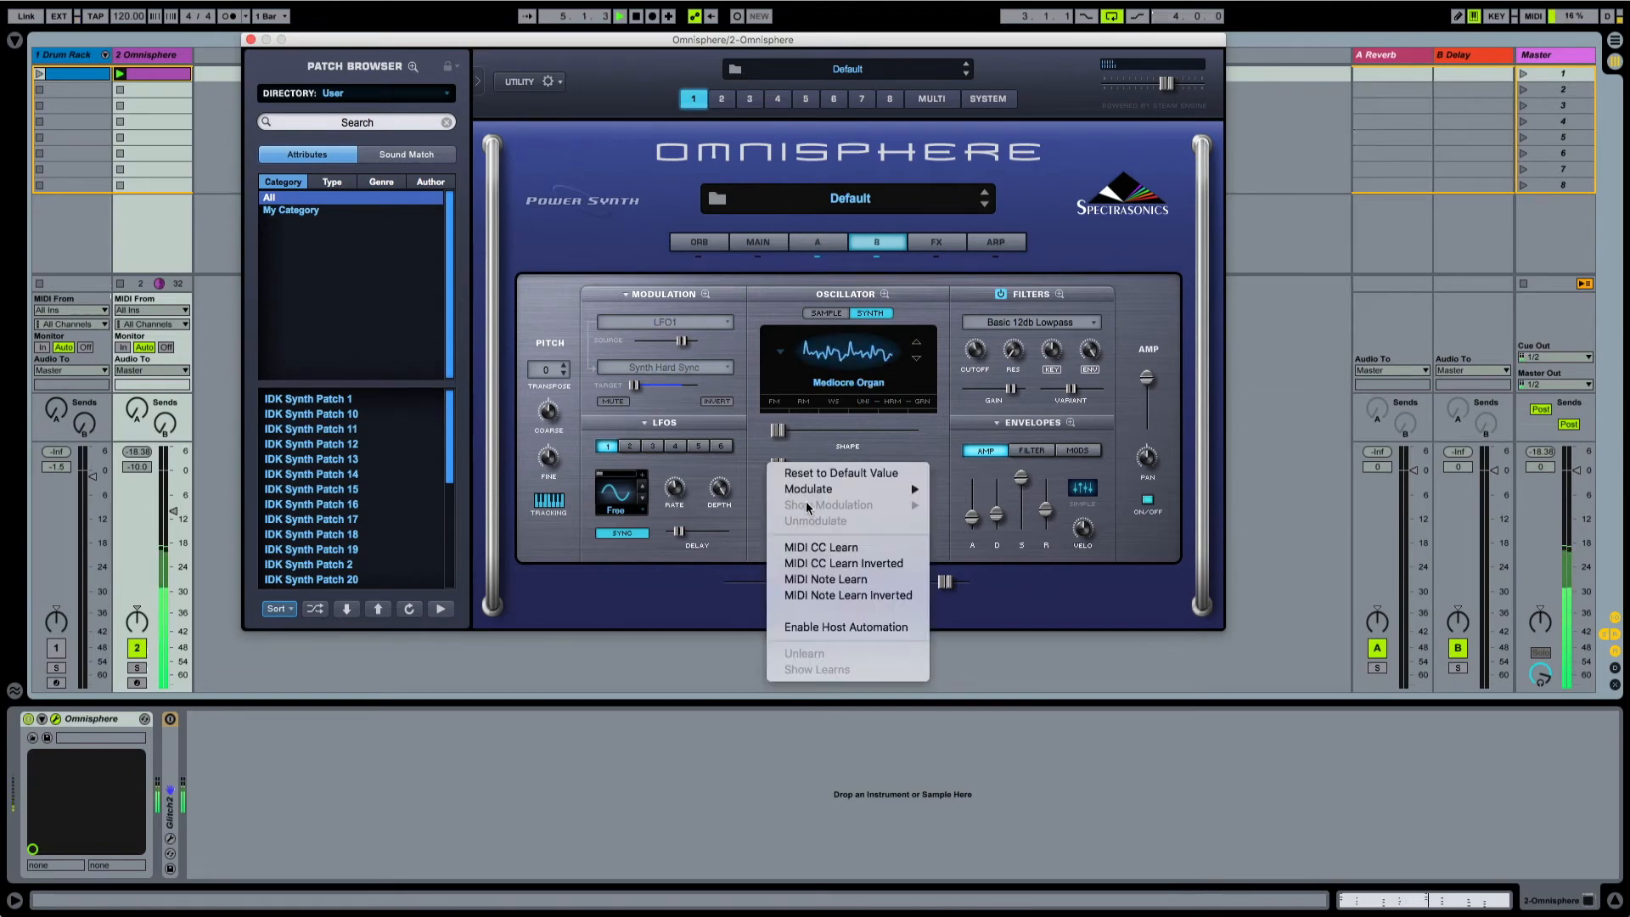
mouse_move(865, 492)
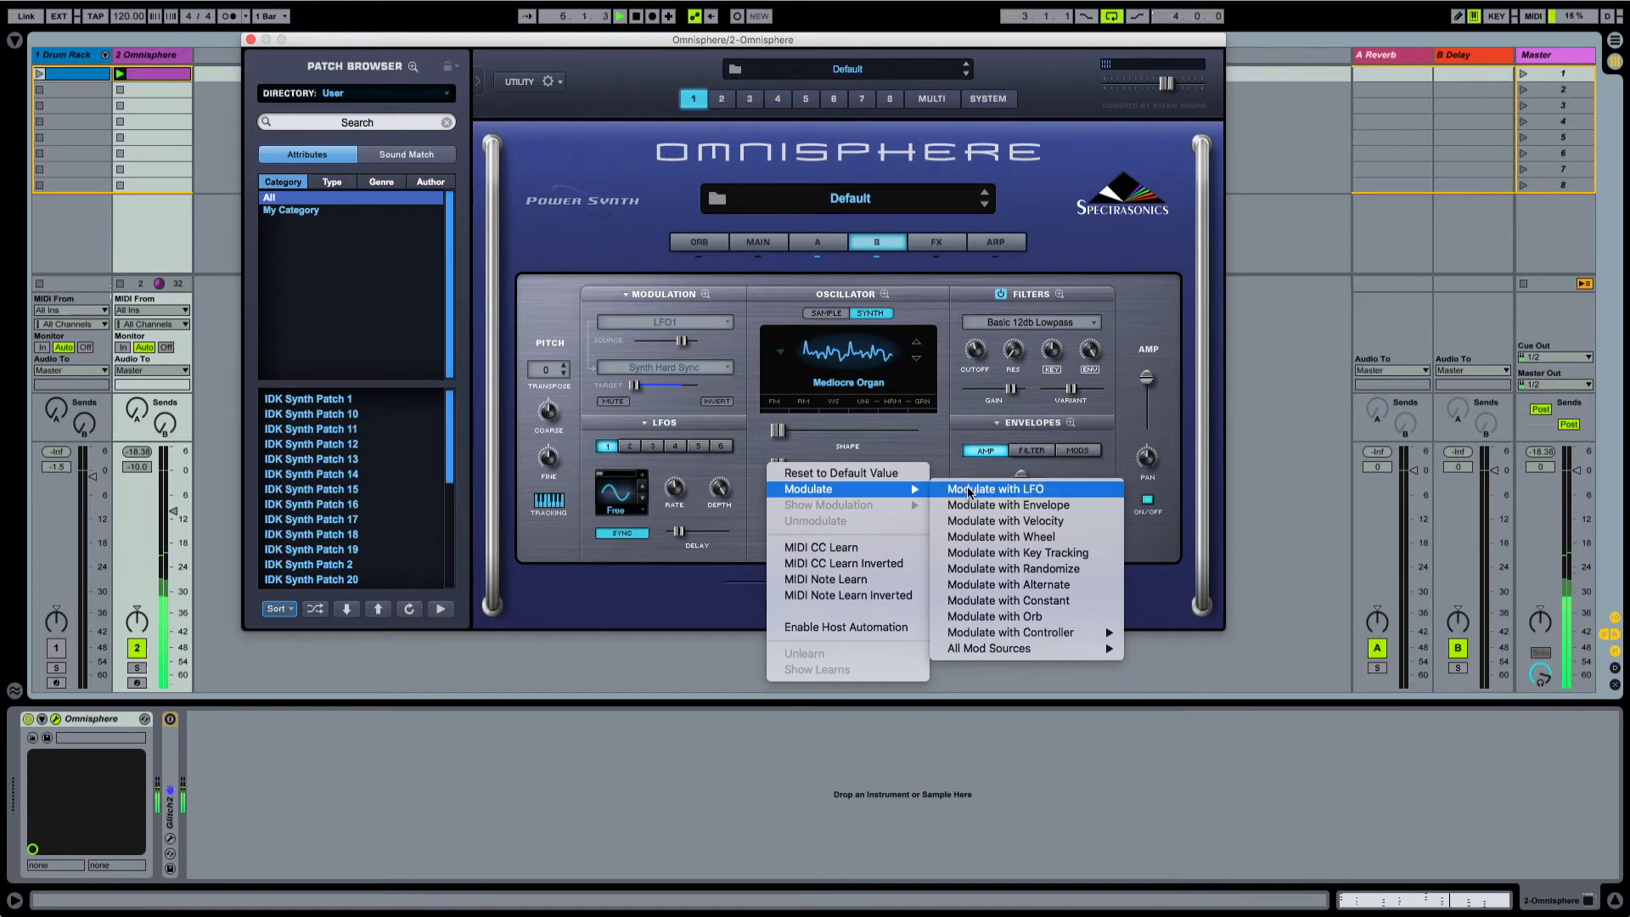
left_click(932, 437)
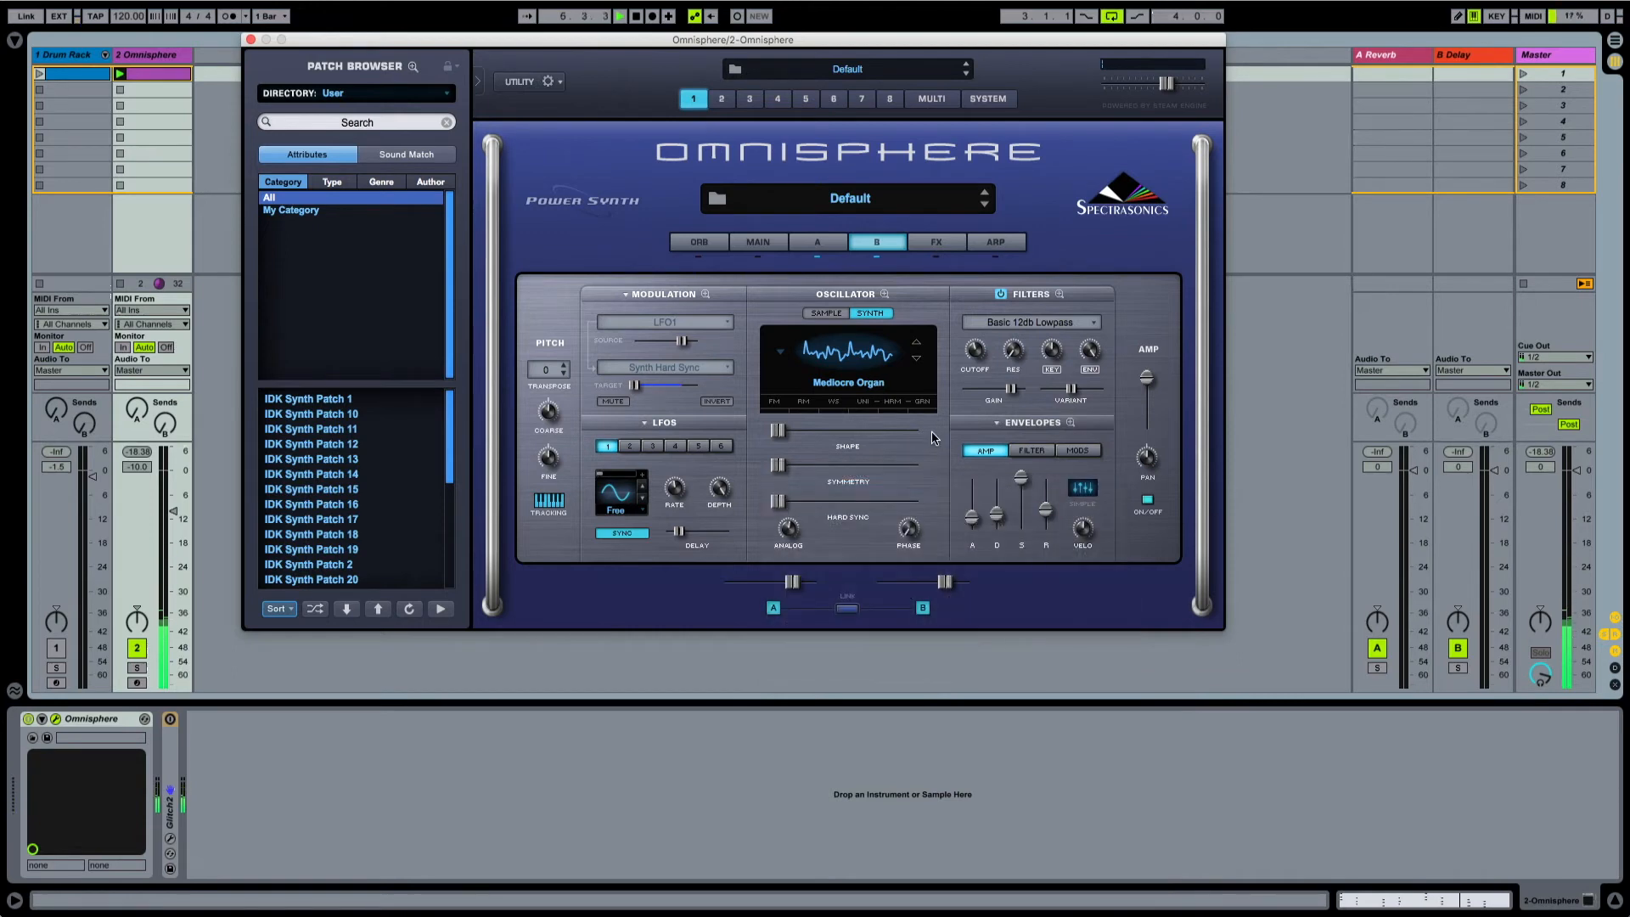
right_click(777, 502)
mouse_move(815, 492)
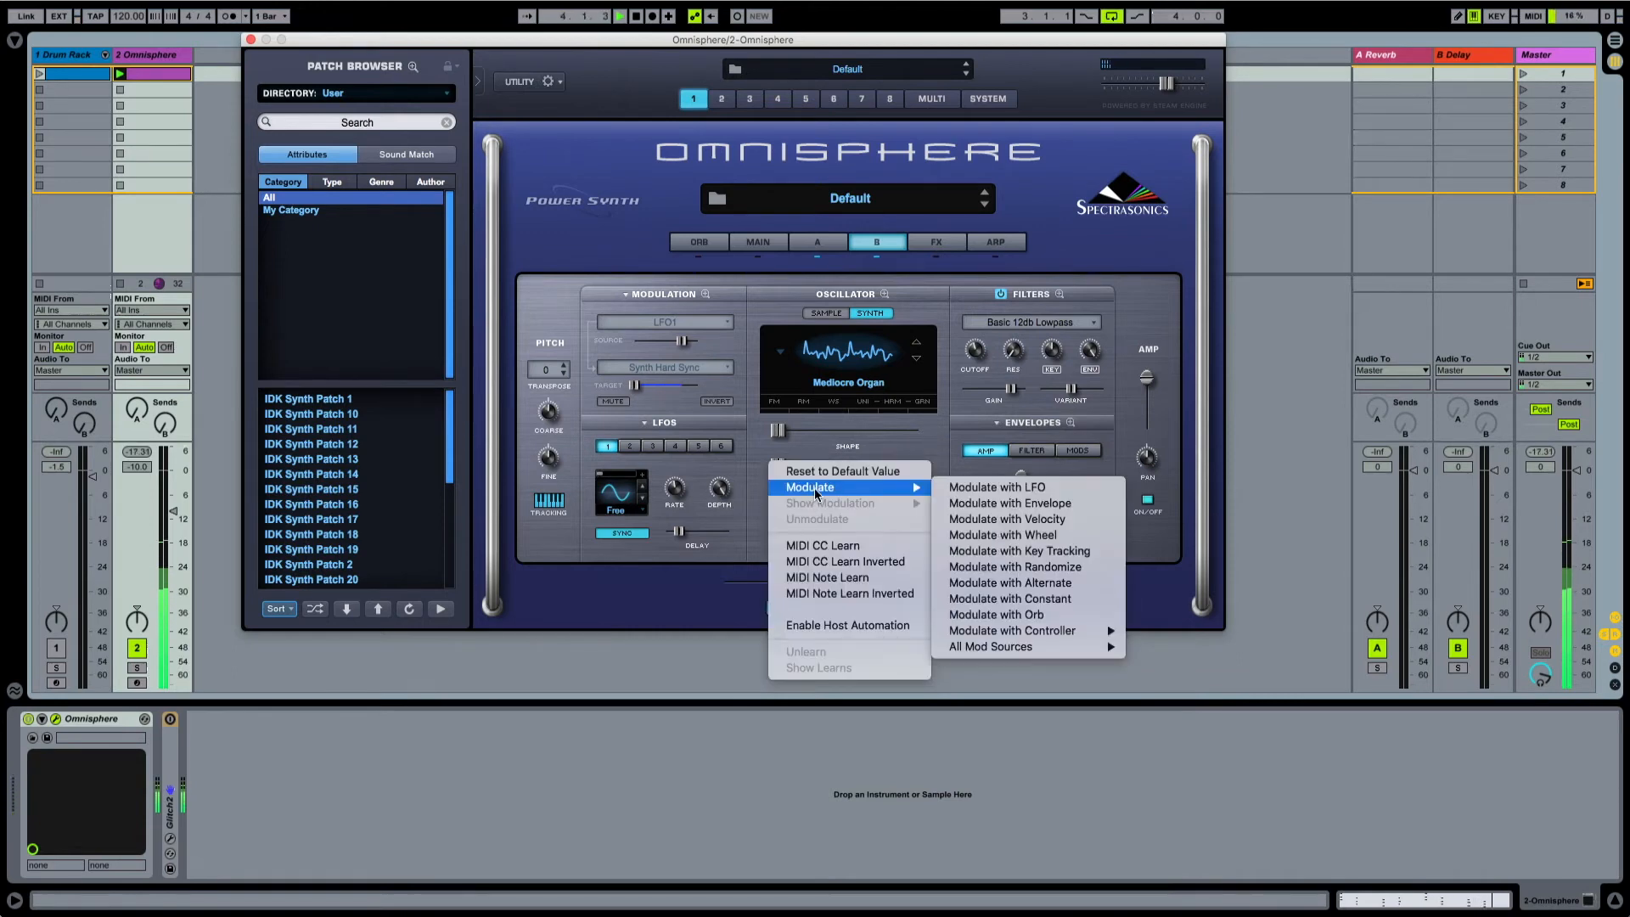
left_click(985, 489)
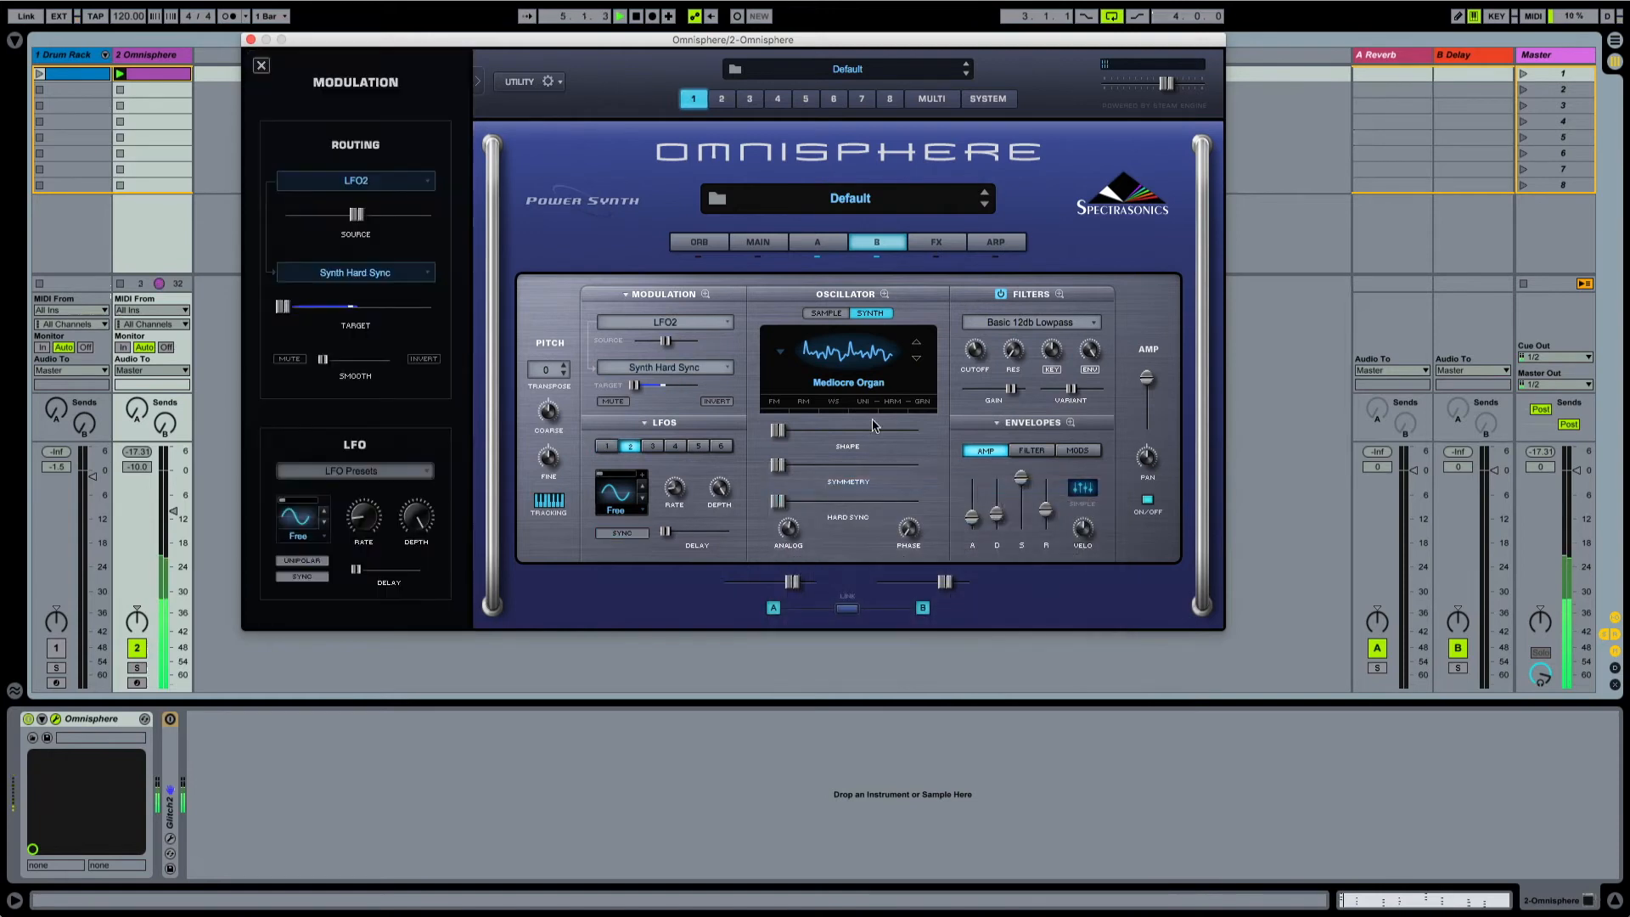
mouse_move(357, 215)
left_mouse_down()
mouse_move(390, 219)
mouse_move(339, 219)
left_mouse_up()
- Sync LFO 2 to the tempo and raise its rate slightly
key("space")
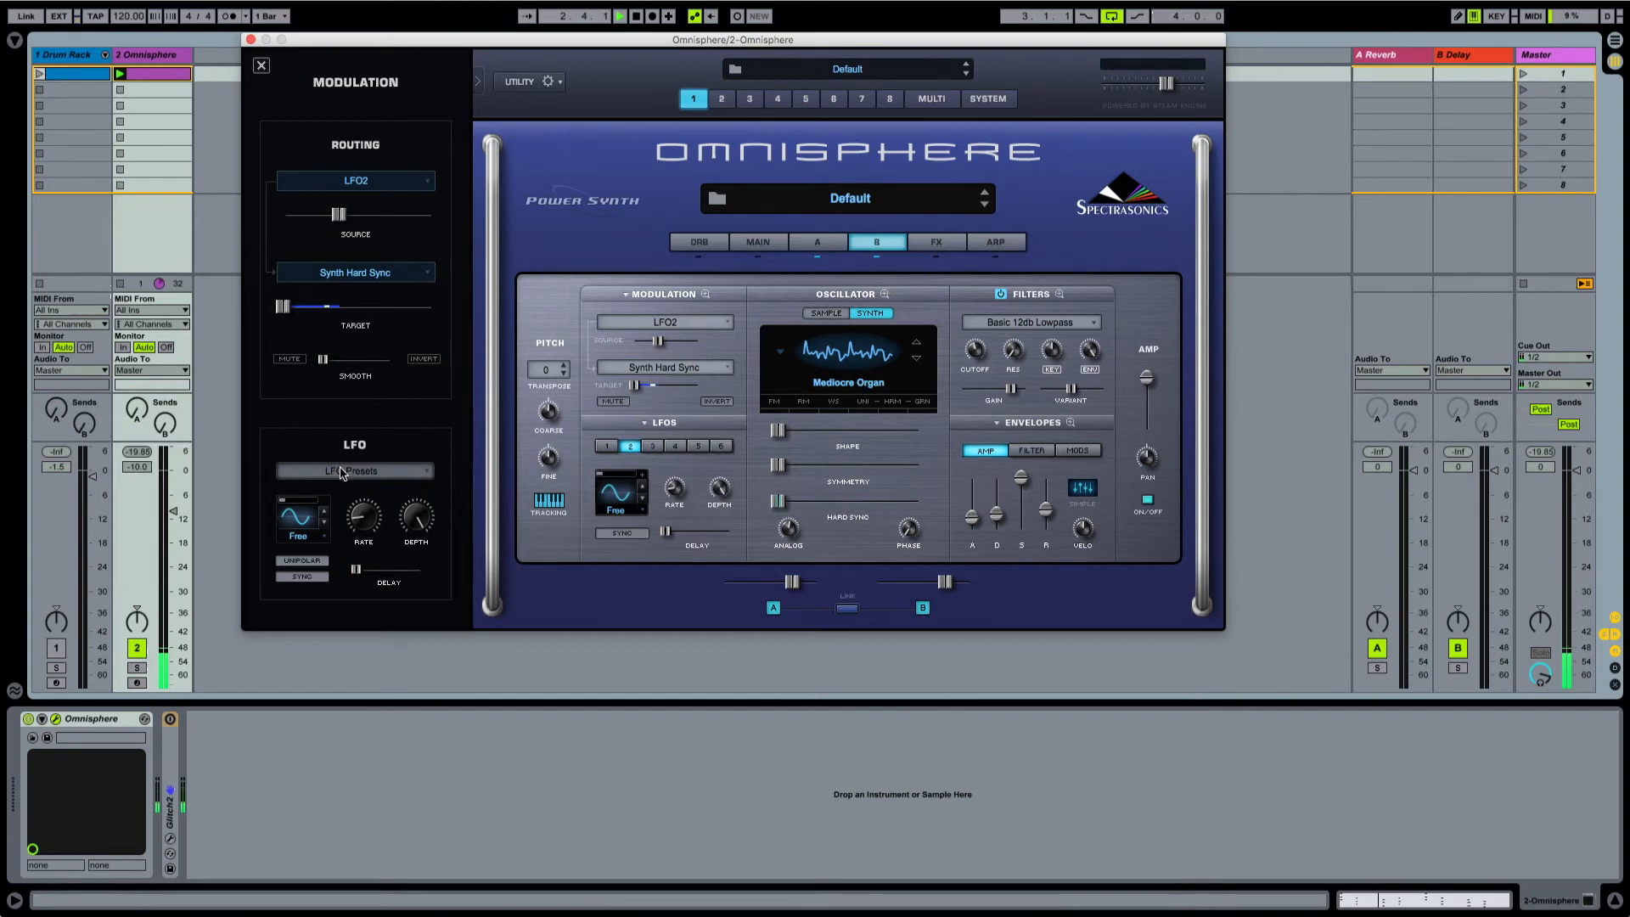
left_click(312, 577)
mouse_move(365, 515)
left_click_drag(365, 516, 369, 483)
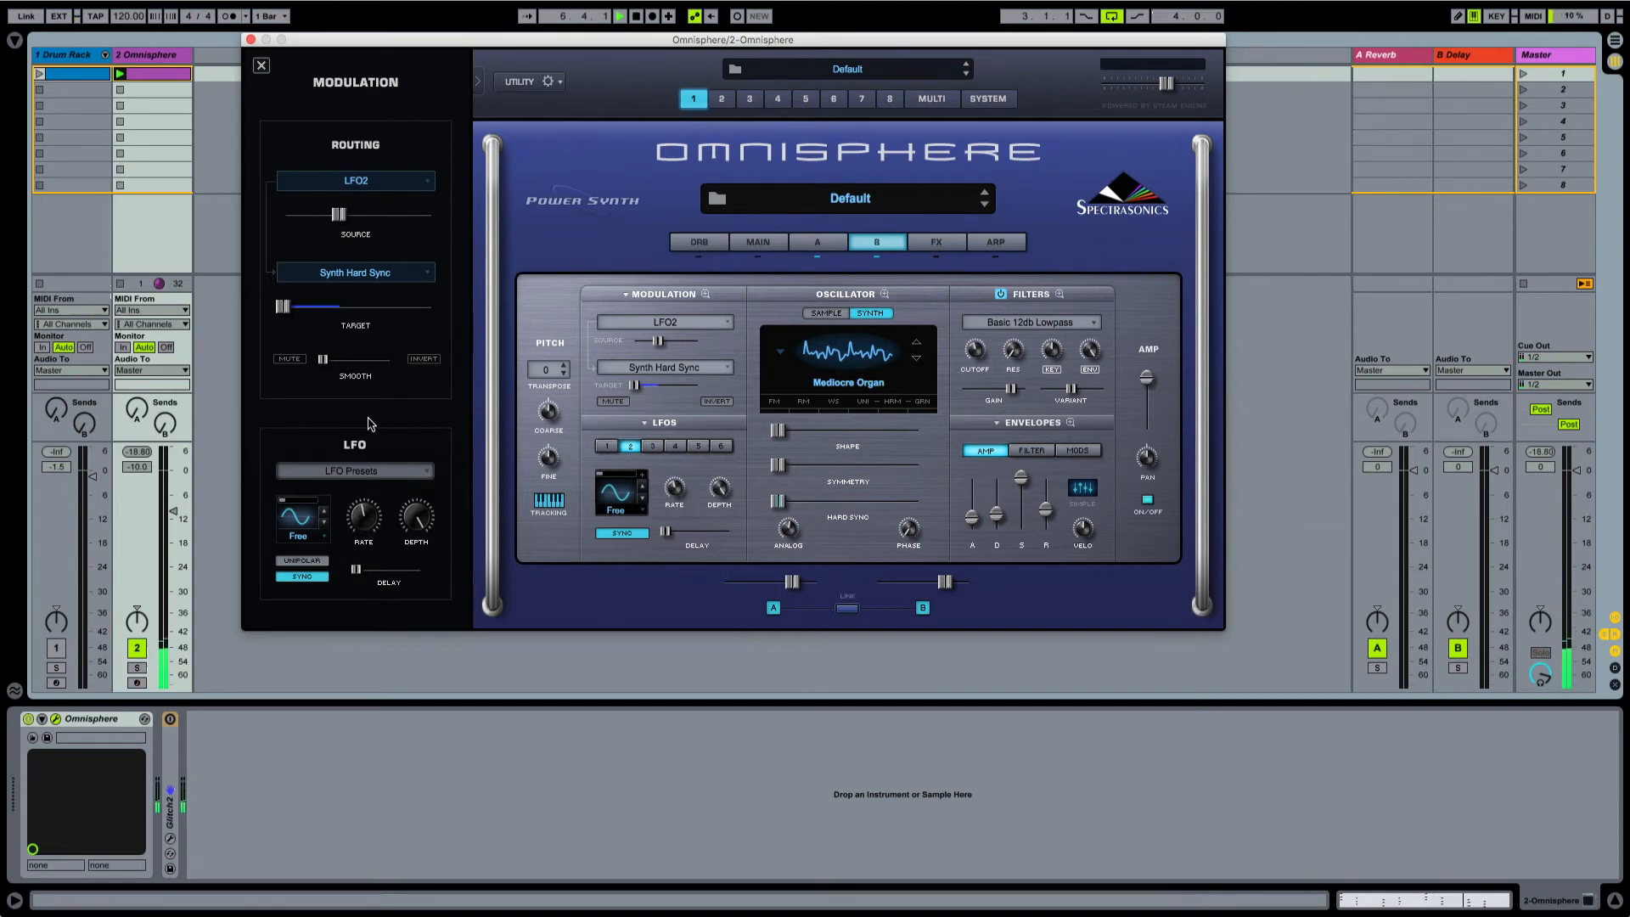
- Reduce LFO 2's source amount to under a quarter with a slight delay, and lower layer B's filter cutoff a little
left_click_drag(338, 216, 319, 219)
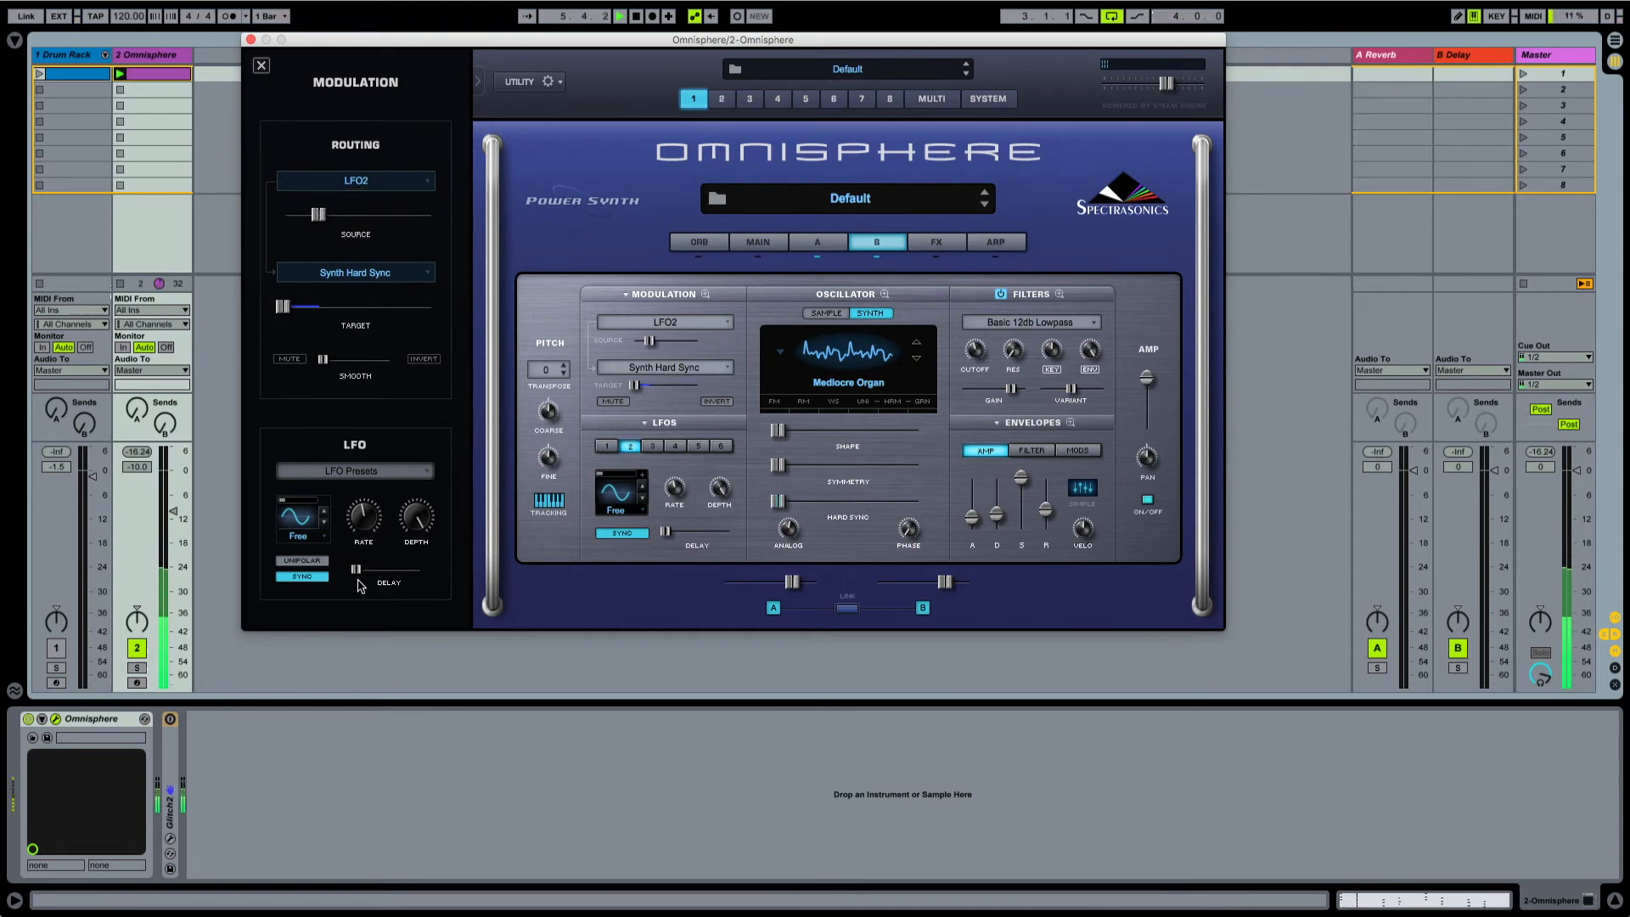
left_click_drag(357, 569, 370, 574)
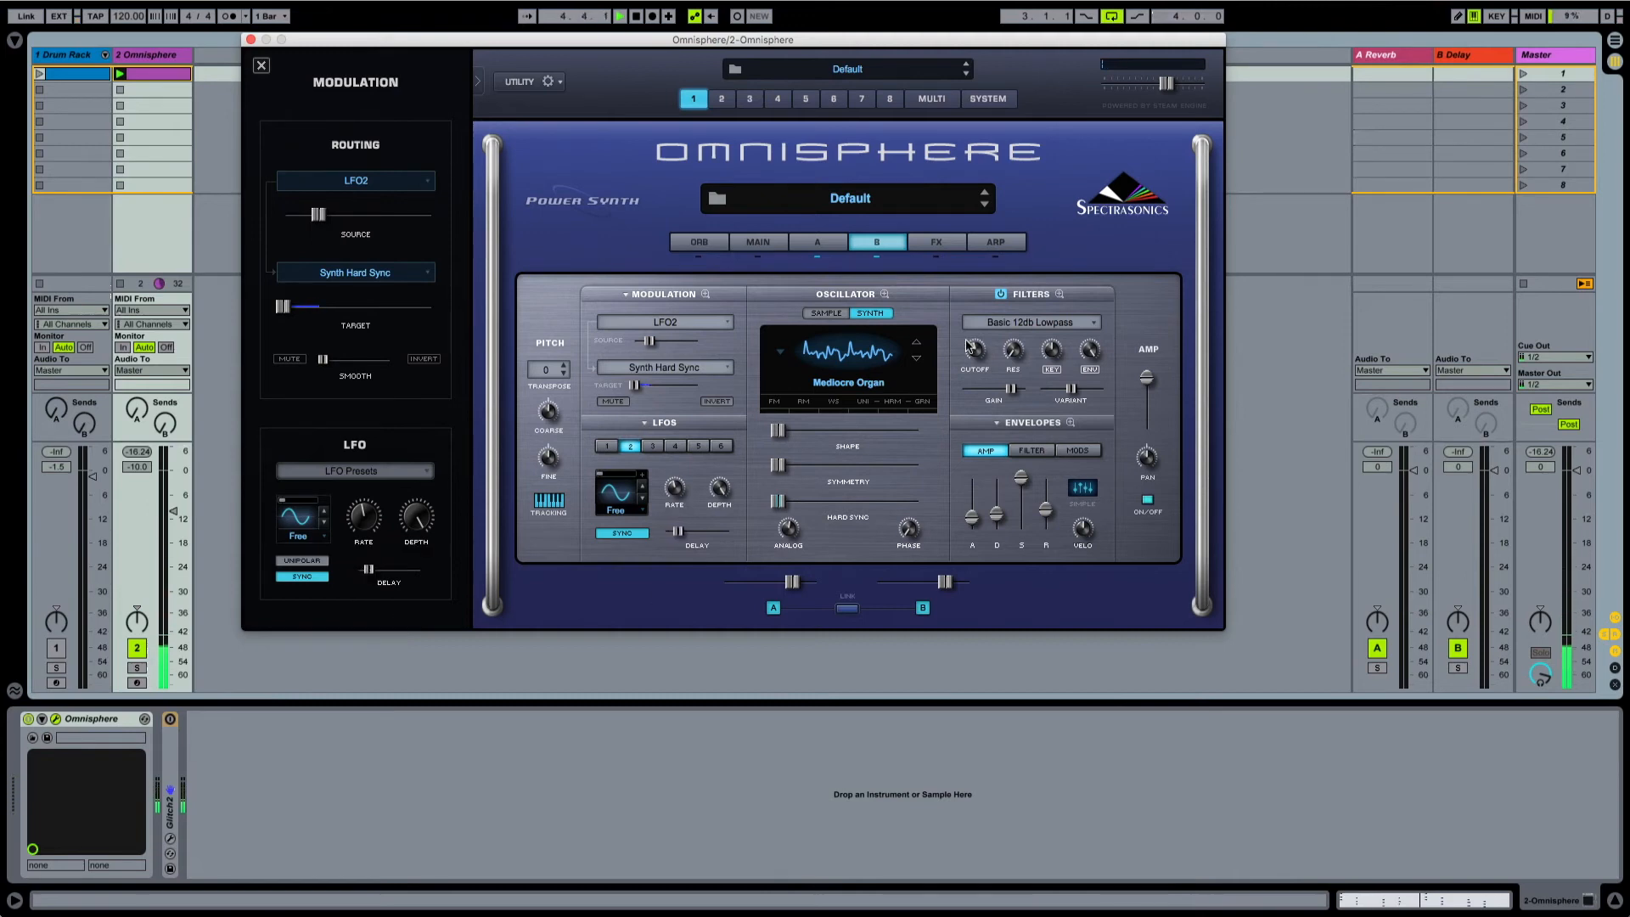
left_click_drag(976, 351, 976, 363)
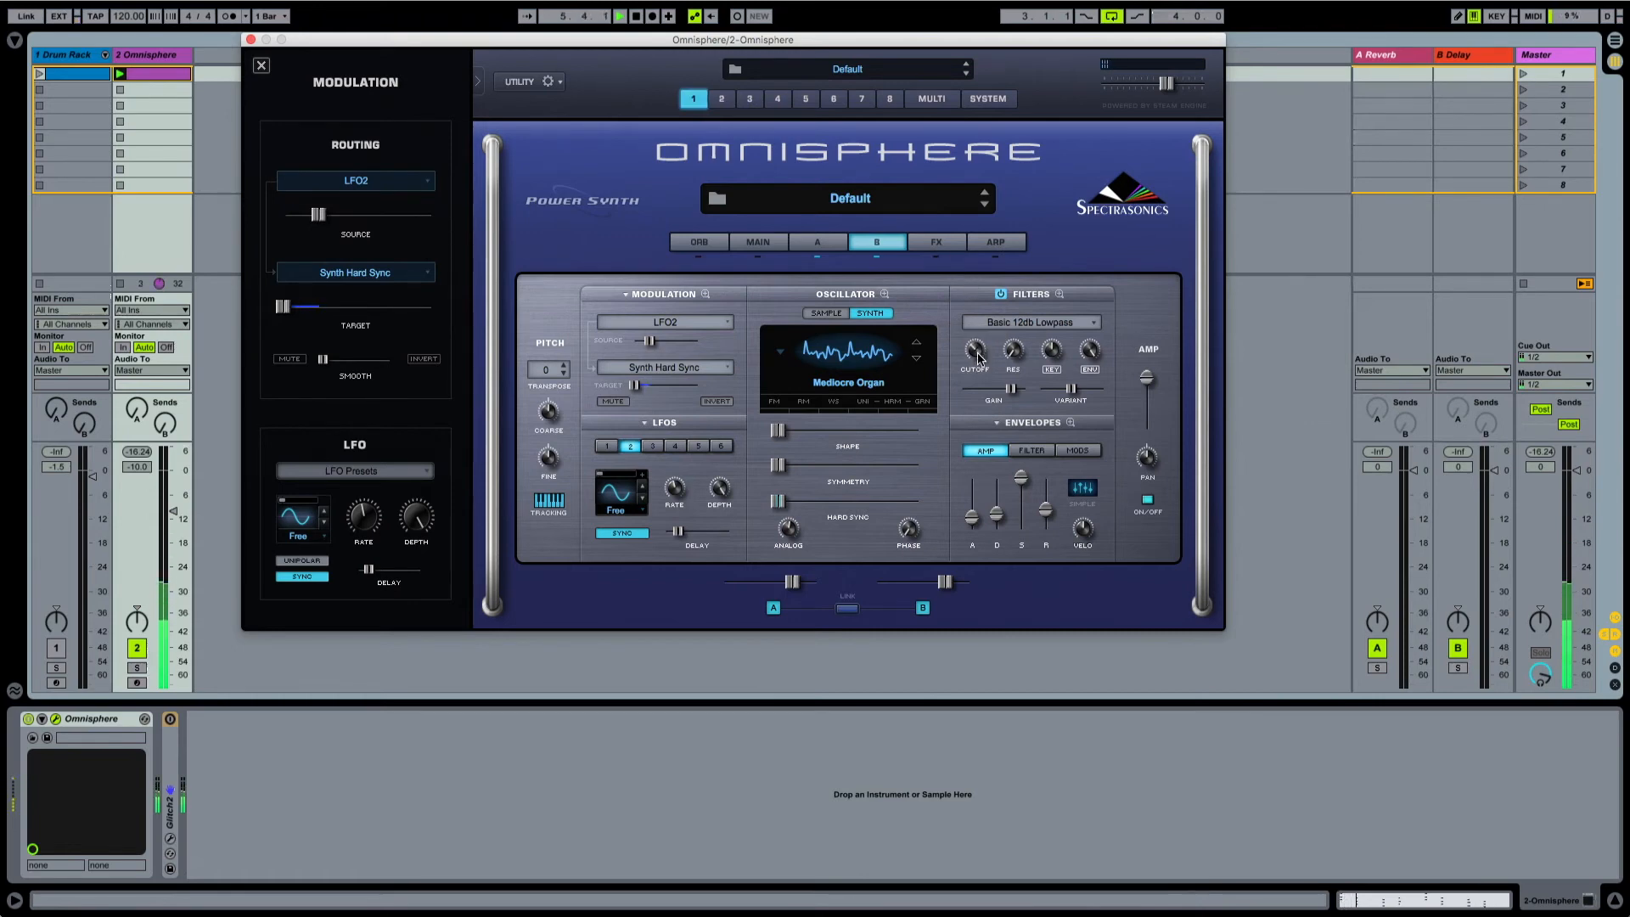
left_click(261, 66)
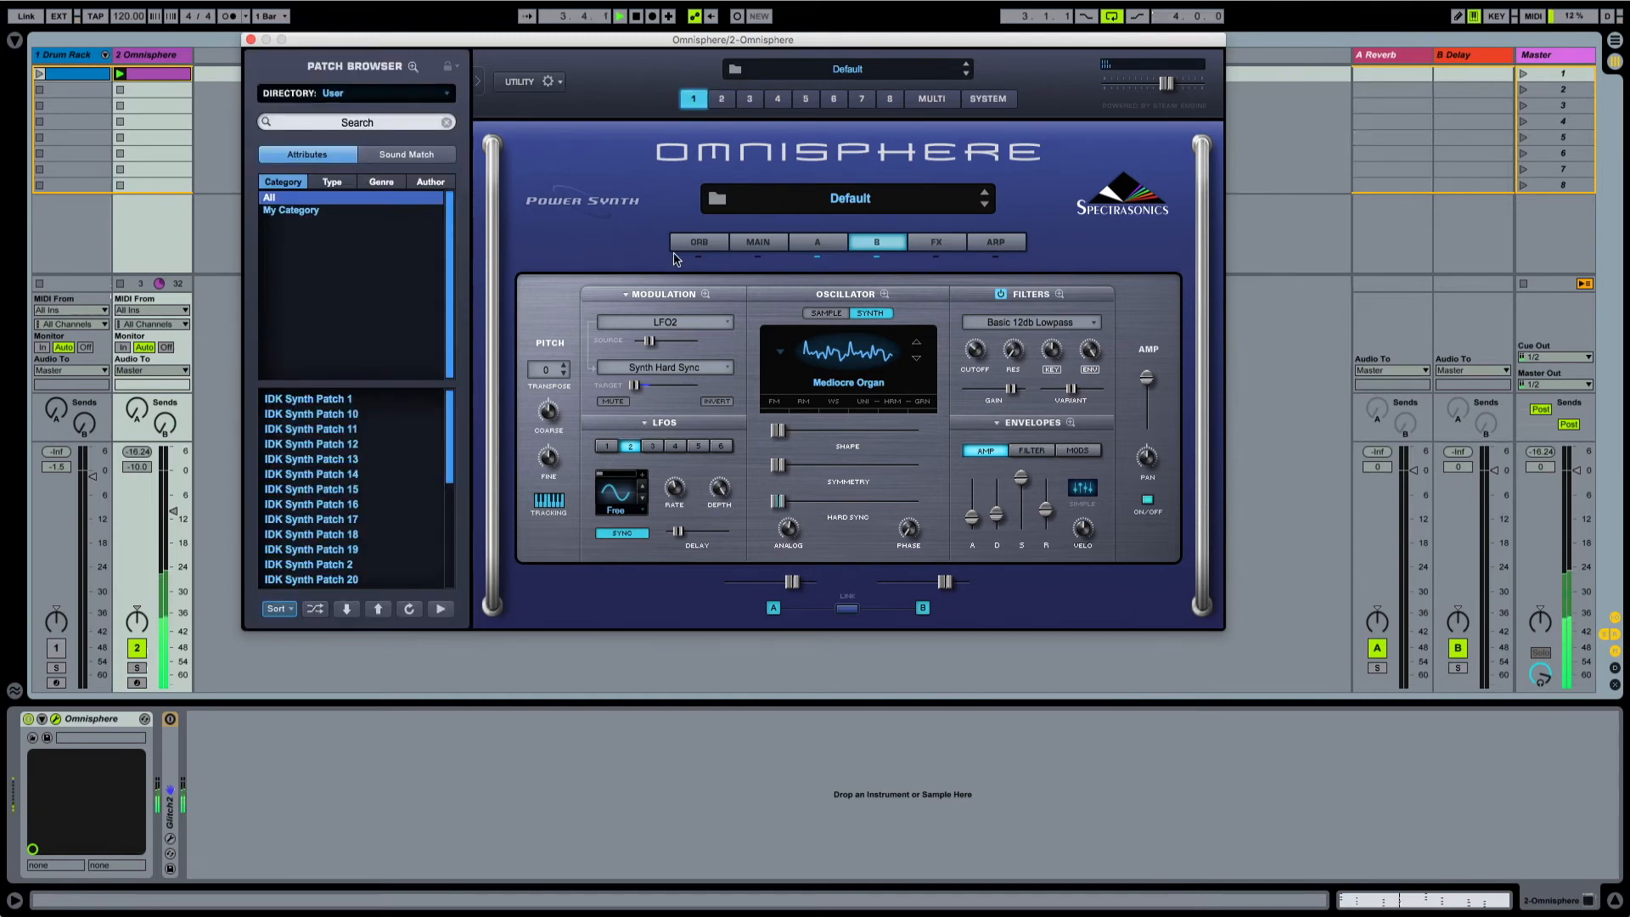
- Add a Graphic 12-Band EQ to the first slot of the common effects rack
left_click(934, 245)
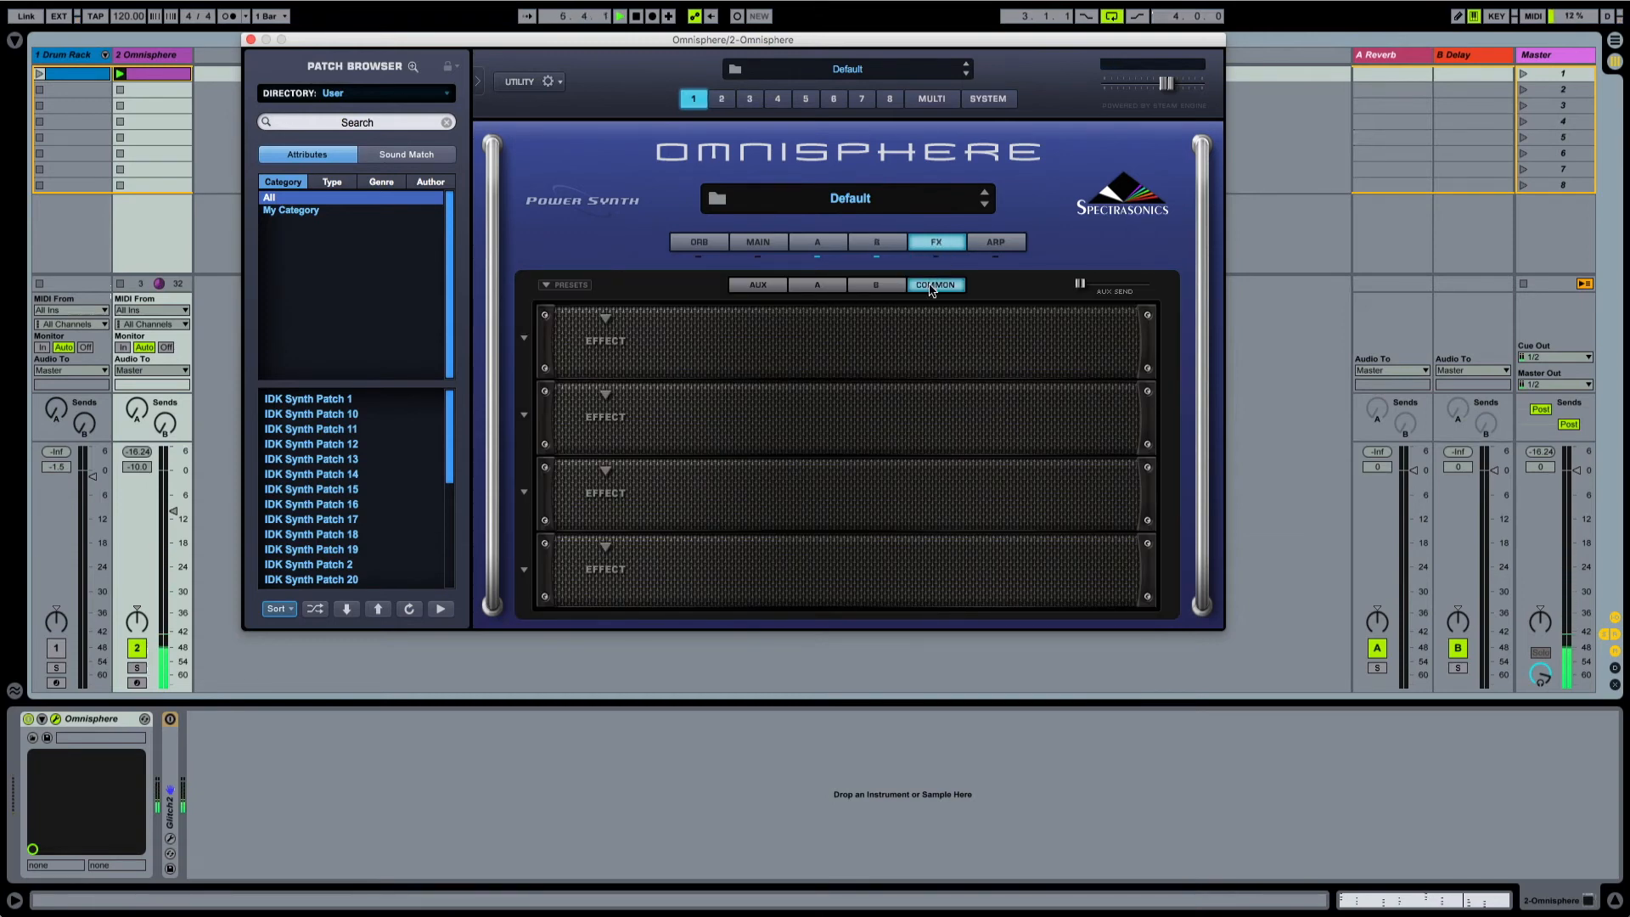
left_click(611, 326)
mouse_move(646, 483)
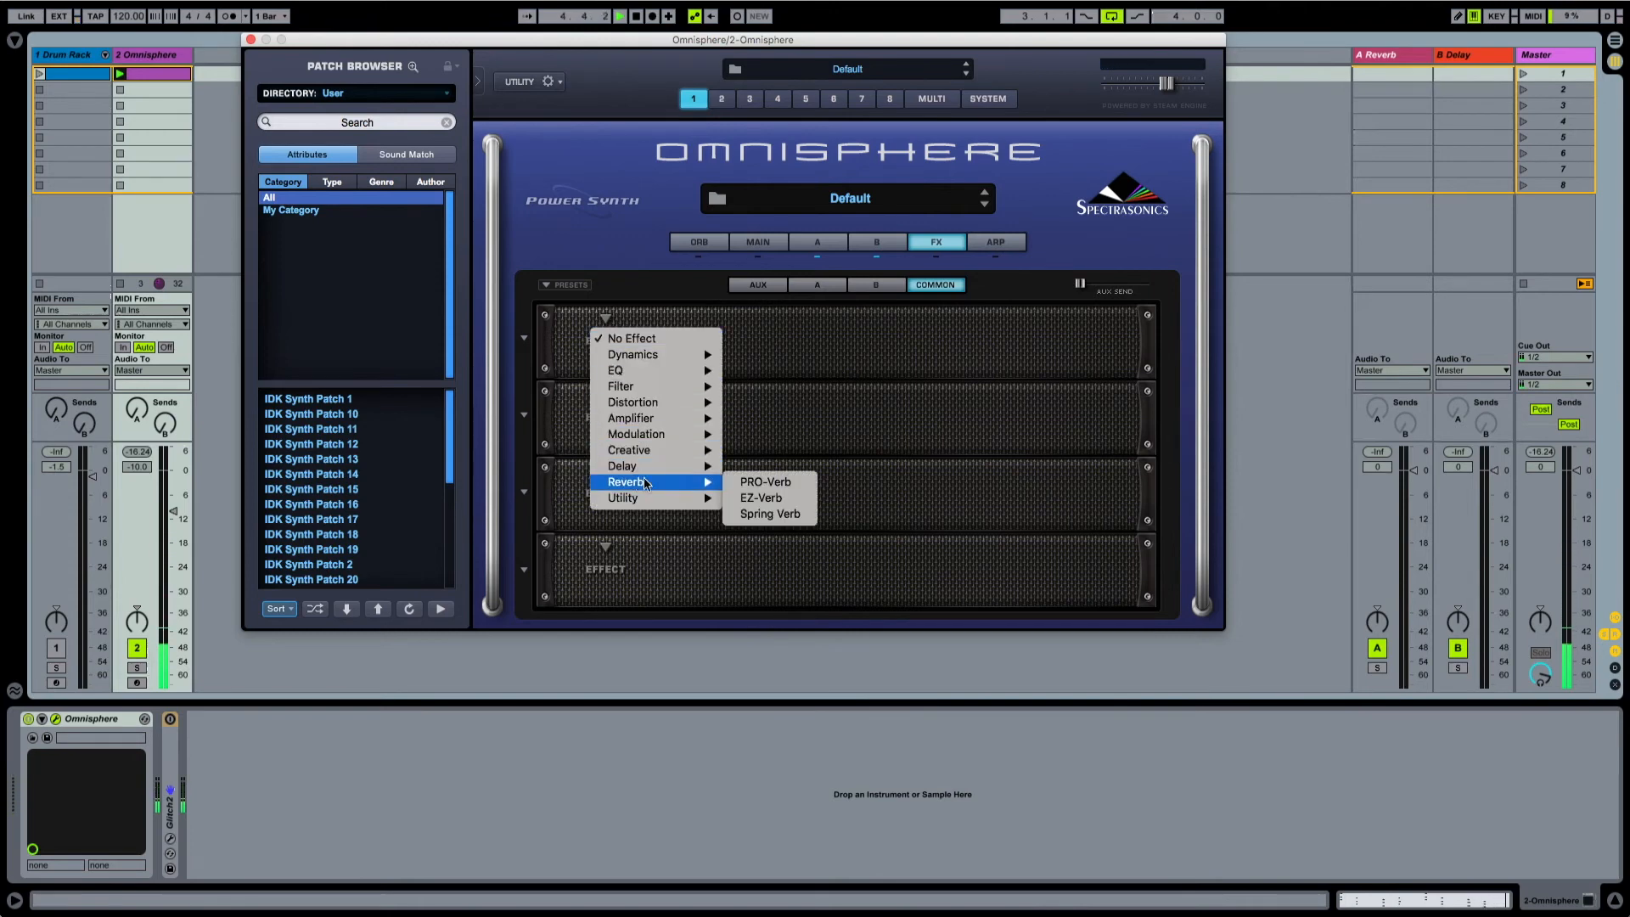
mouse_move(658, 370)
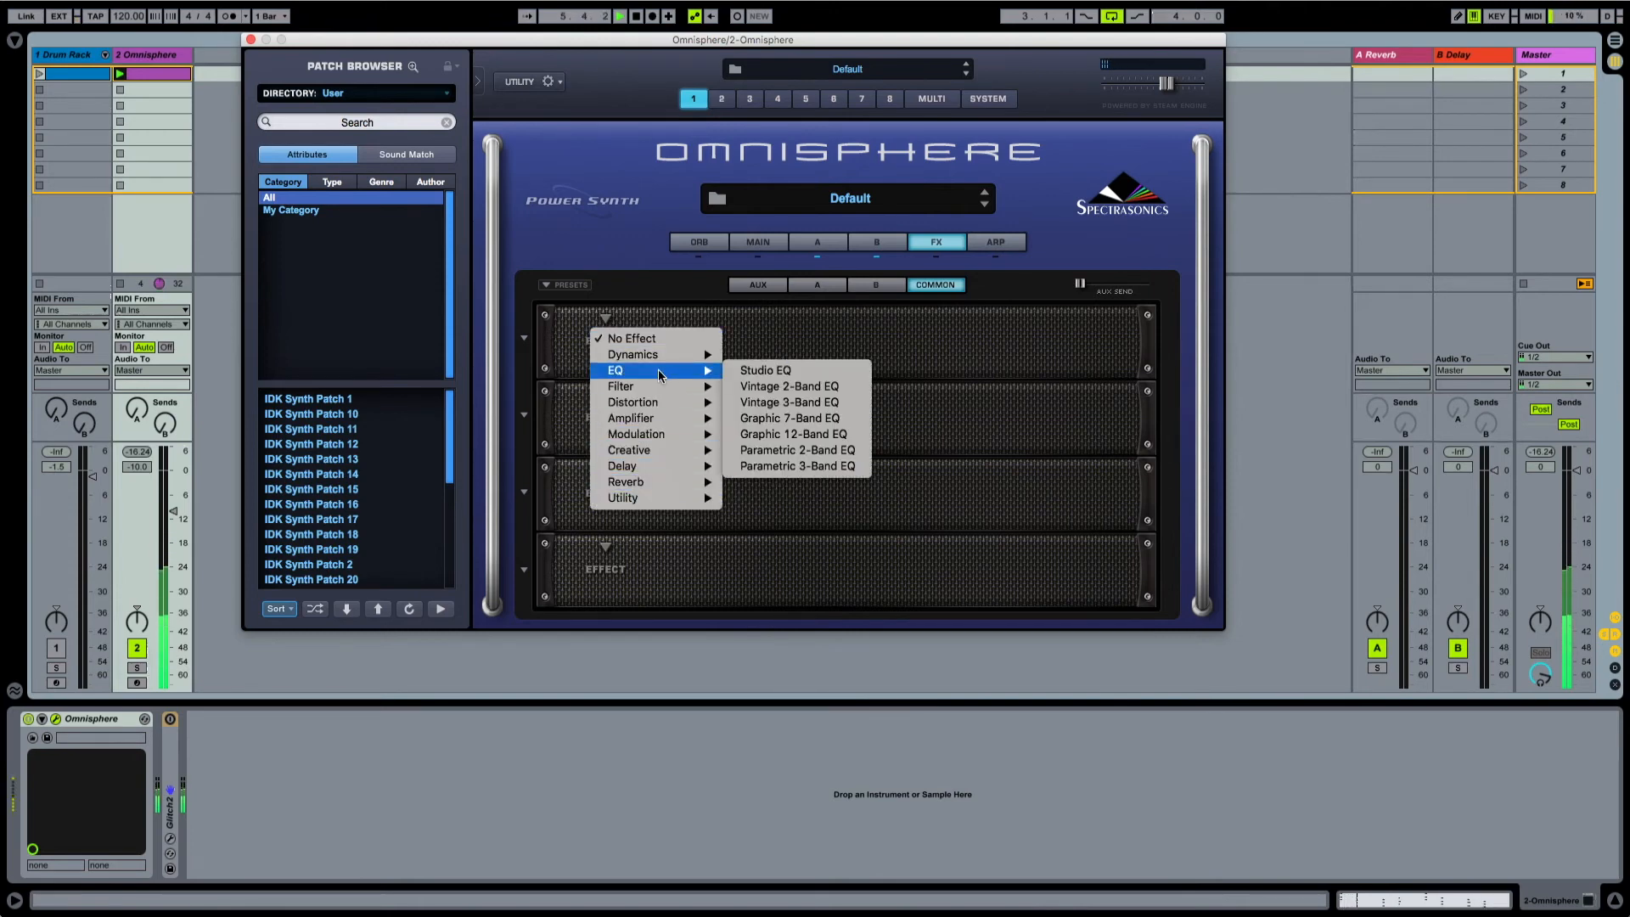
left_click(783, 433)
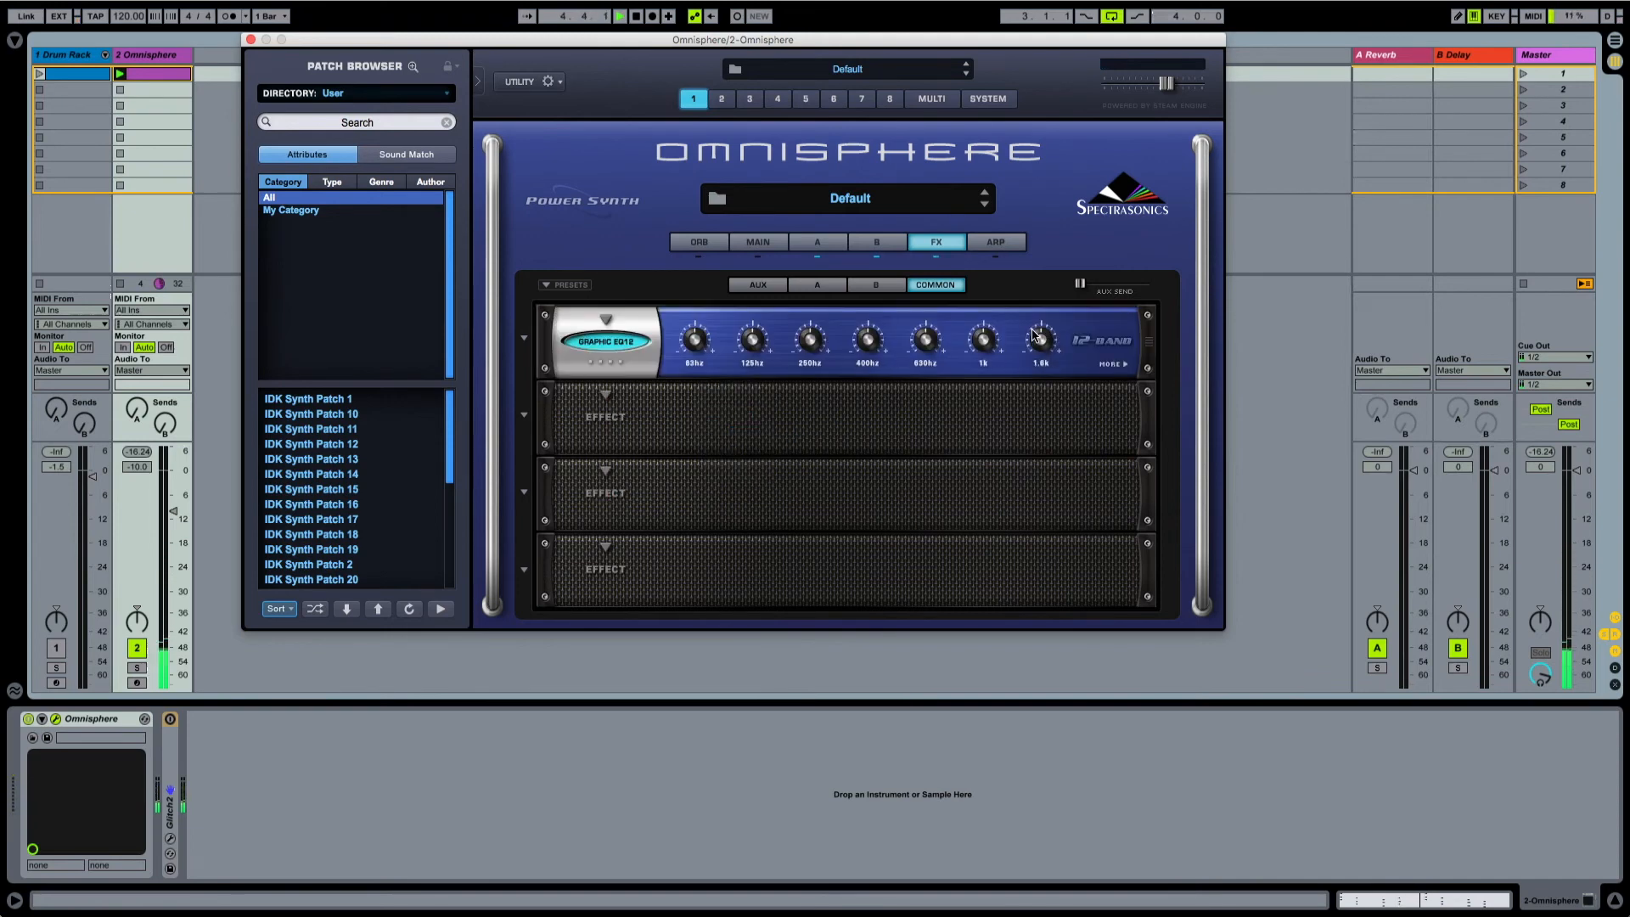
- Lower the graphic EQ's 10k band and cut its 125 Hz band to -16.0 dB
left_click(1107, 365)
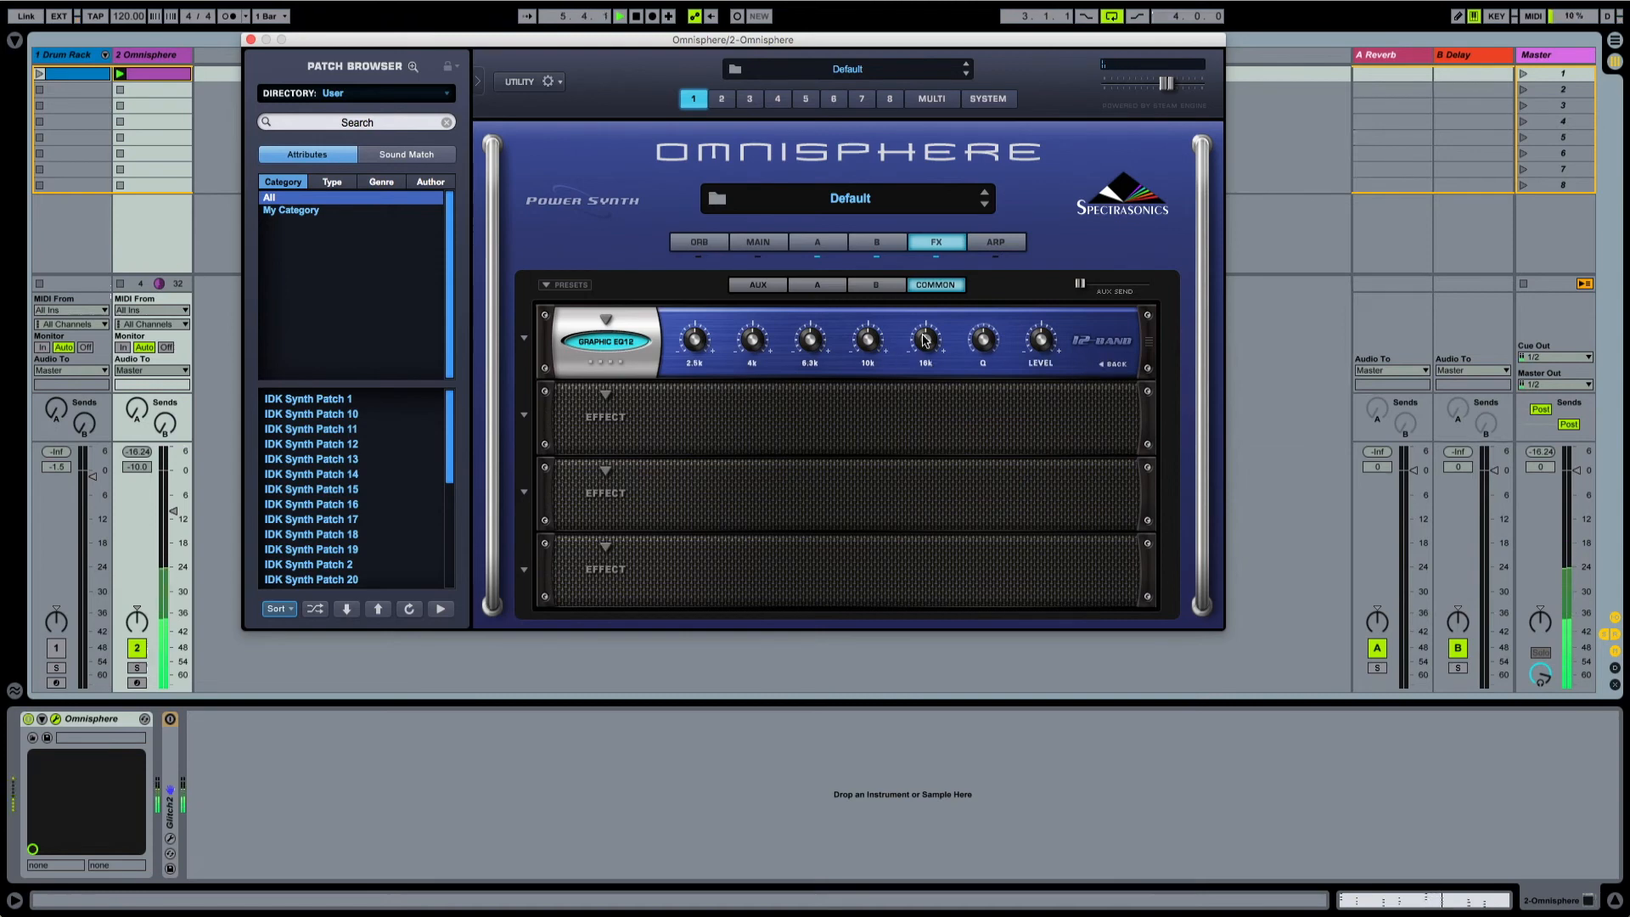
left_click_drag(868, 339, 880, 483)
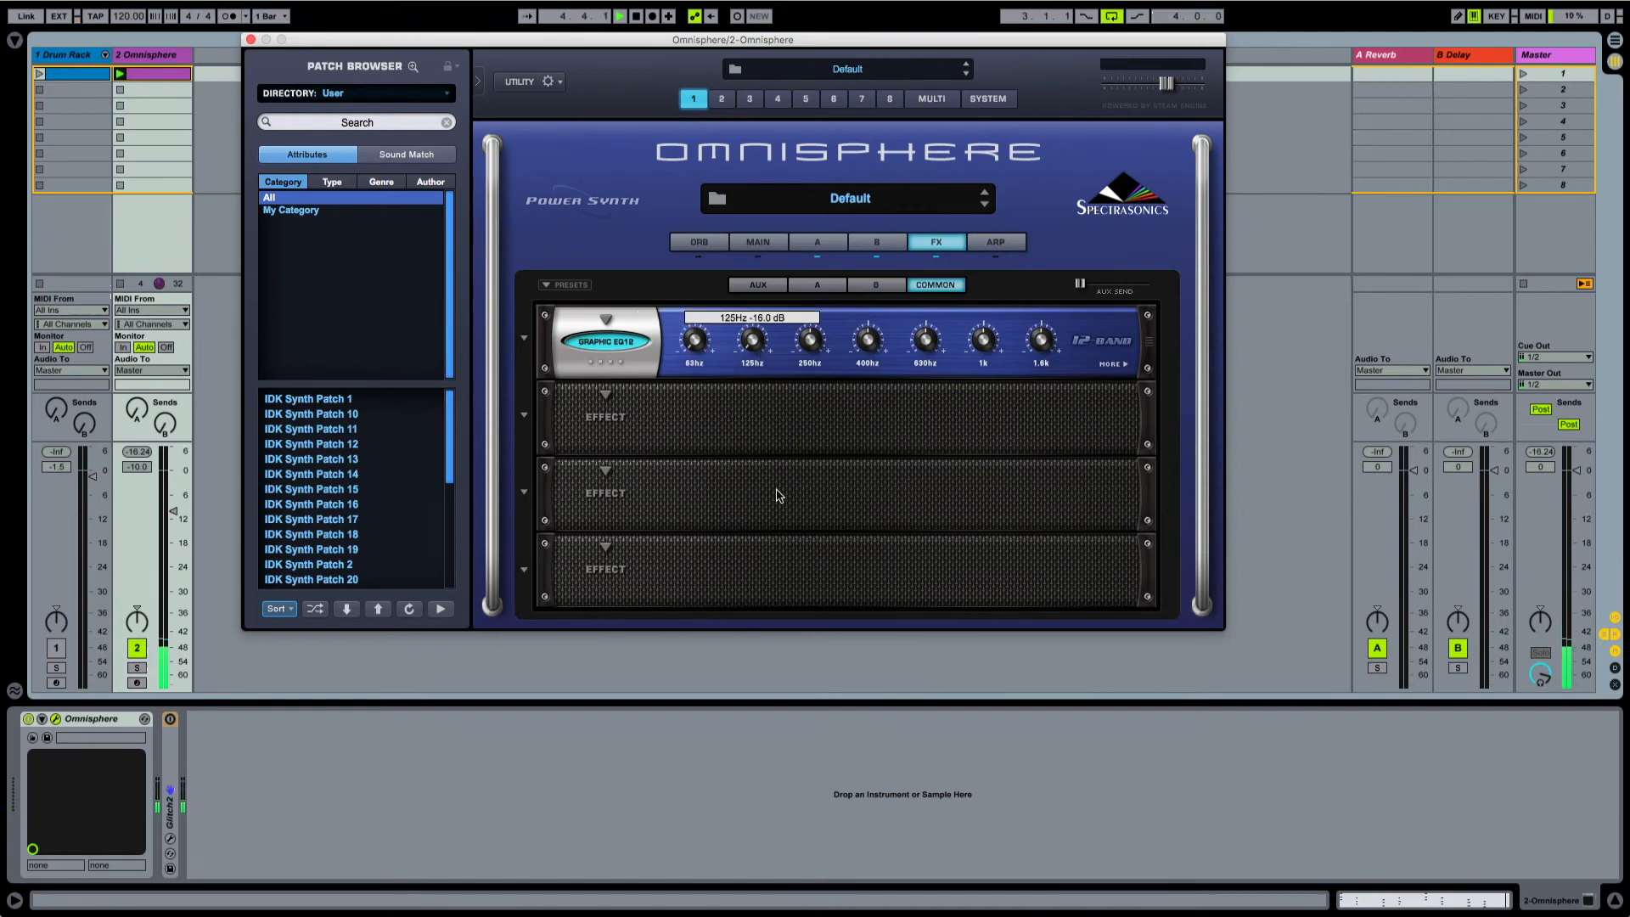
left_click(1118, 366)
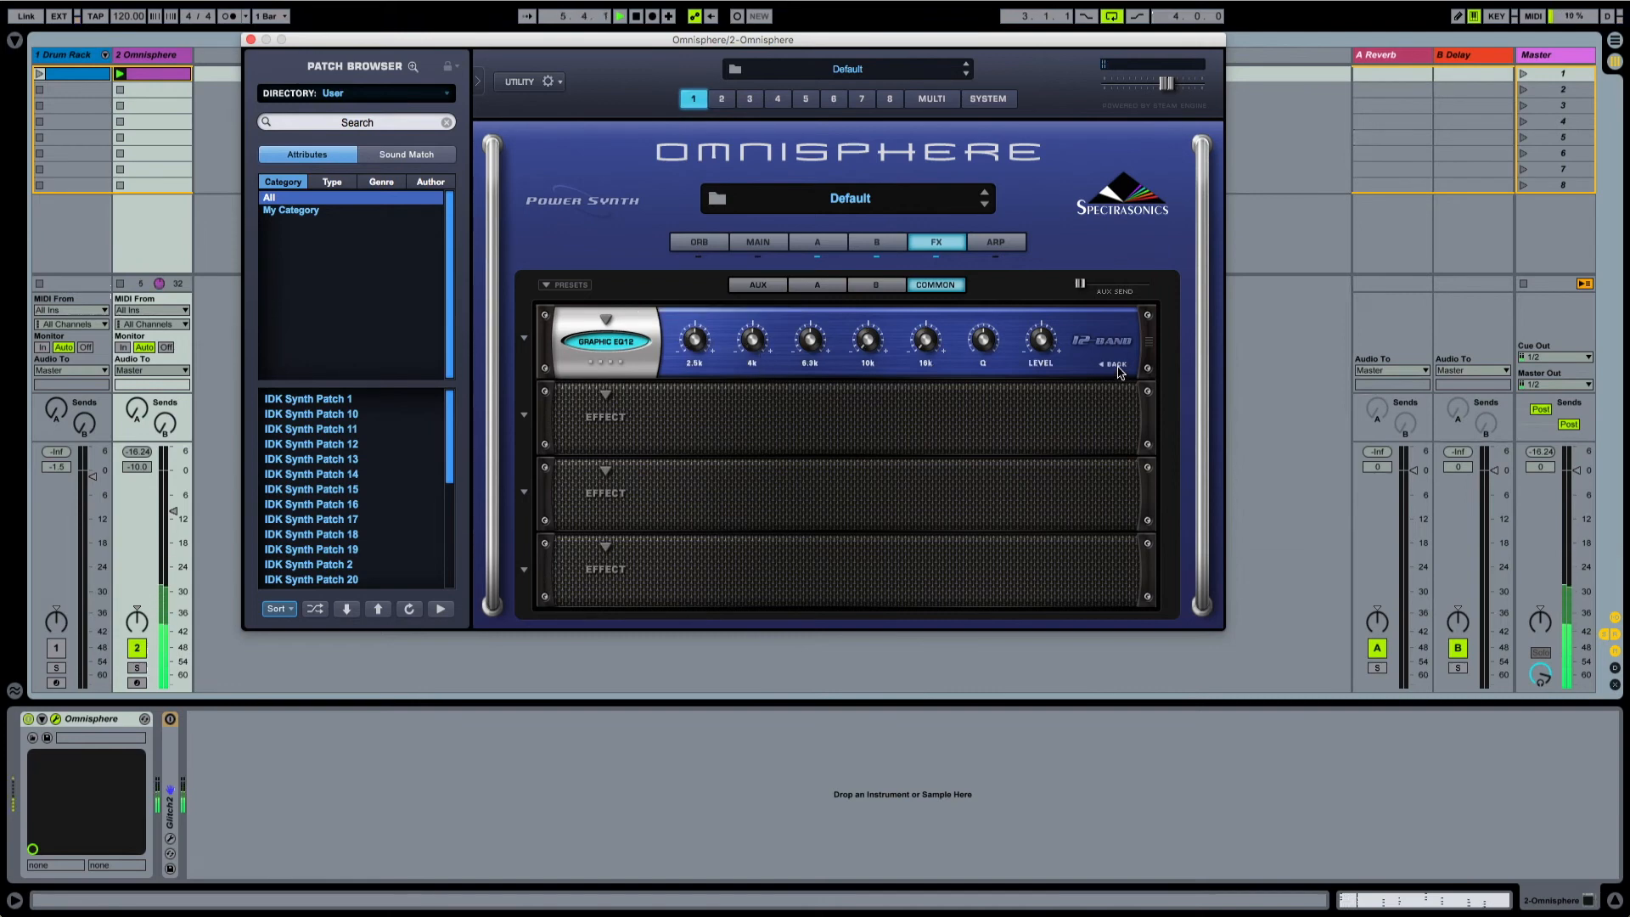
- Add a PRO-Verb reverb to the second slot of the common effects rack
left_click(608, 396)
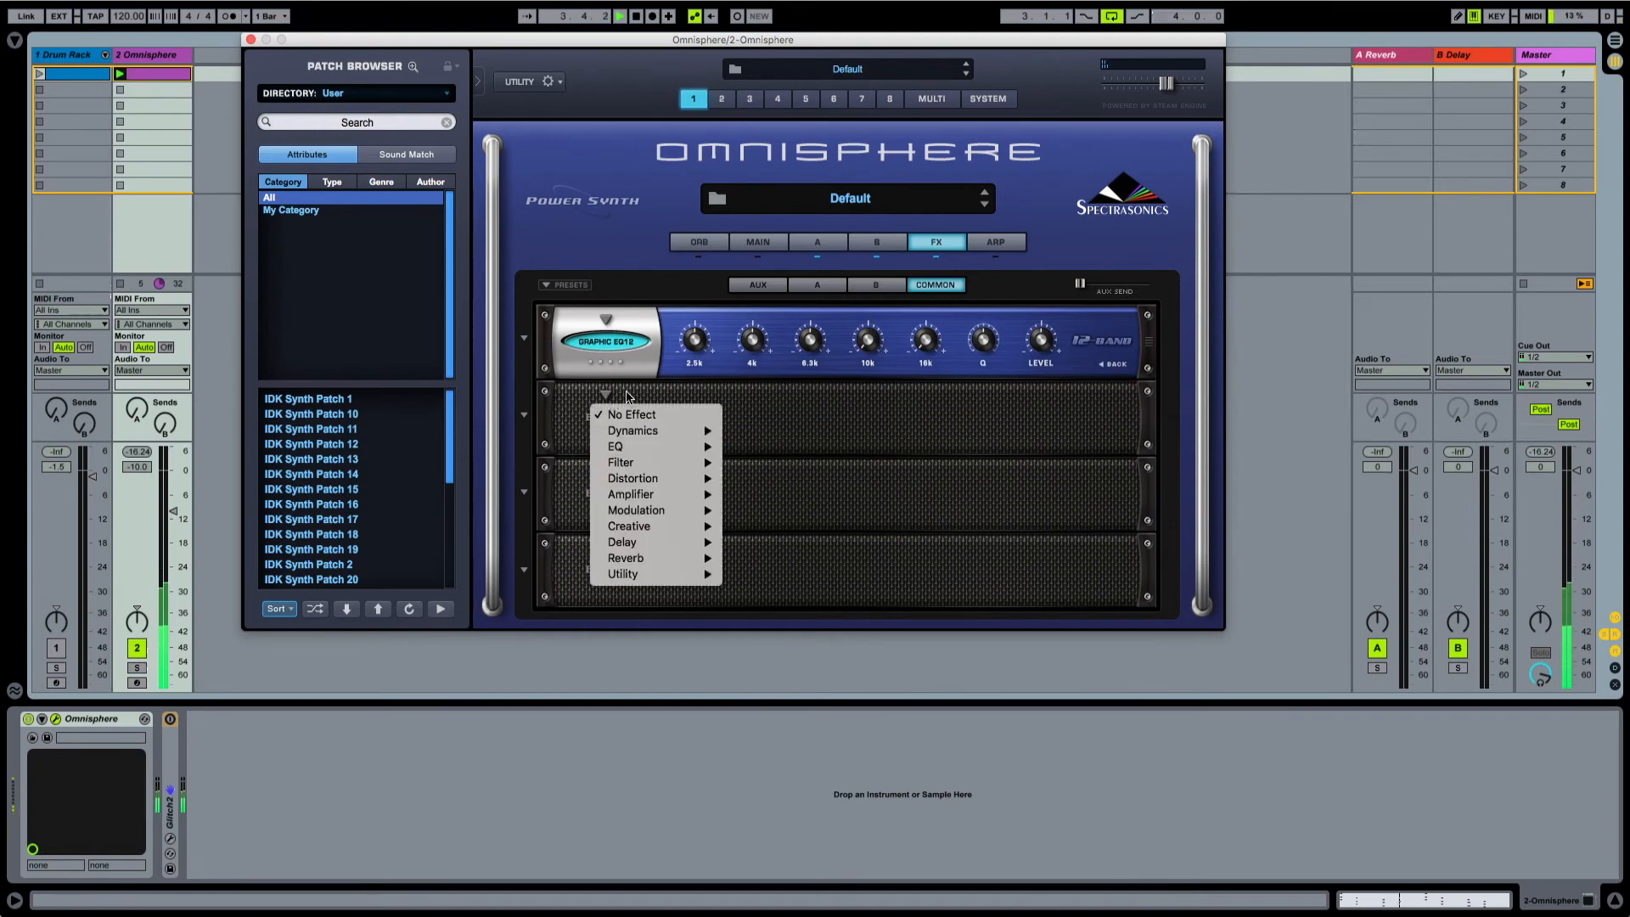
left_click(610, 397)
left_click(605, 395)
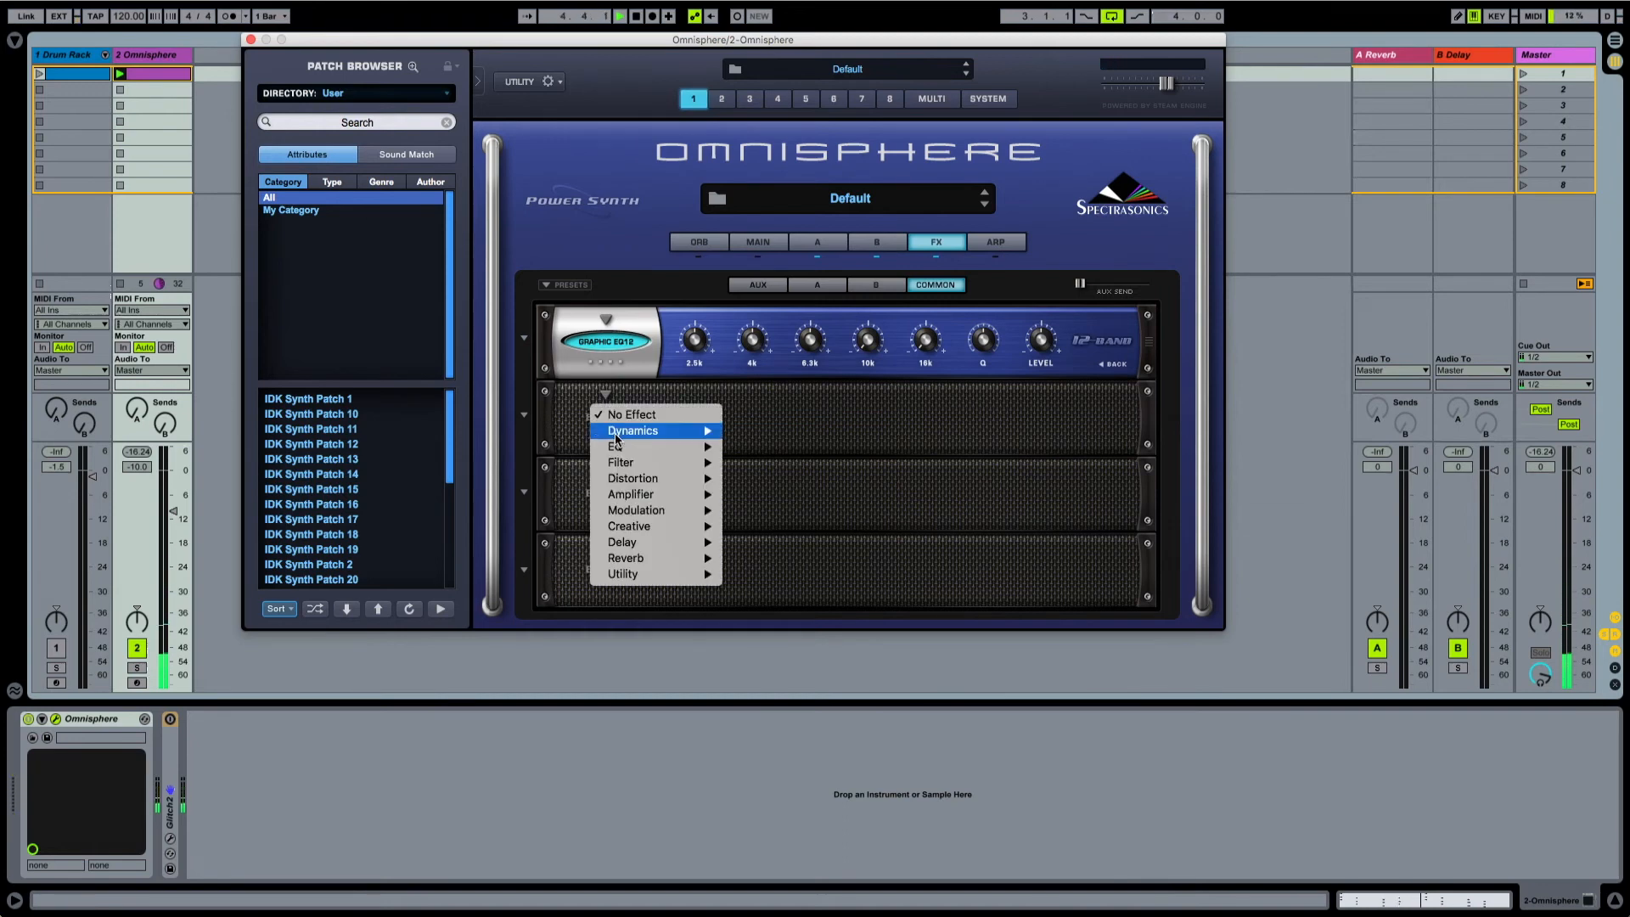
mouse_move(626, 557)
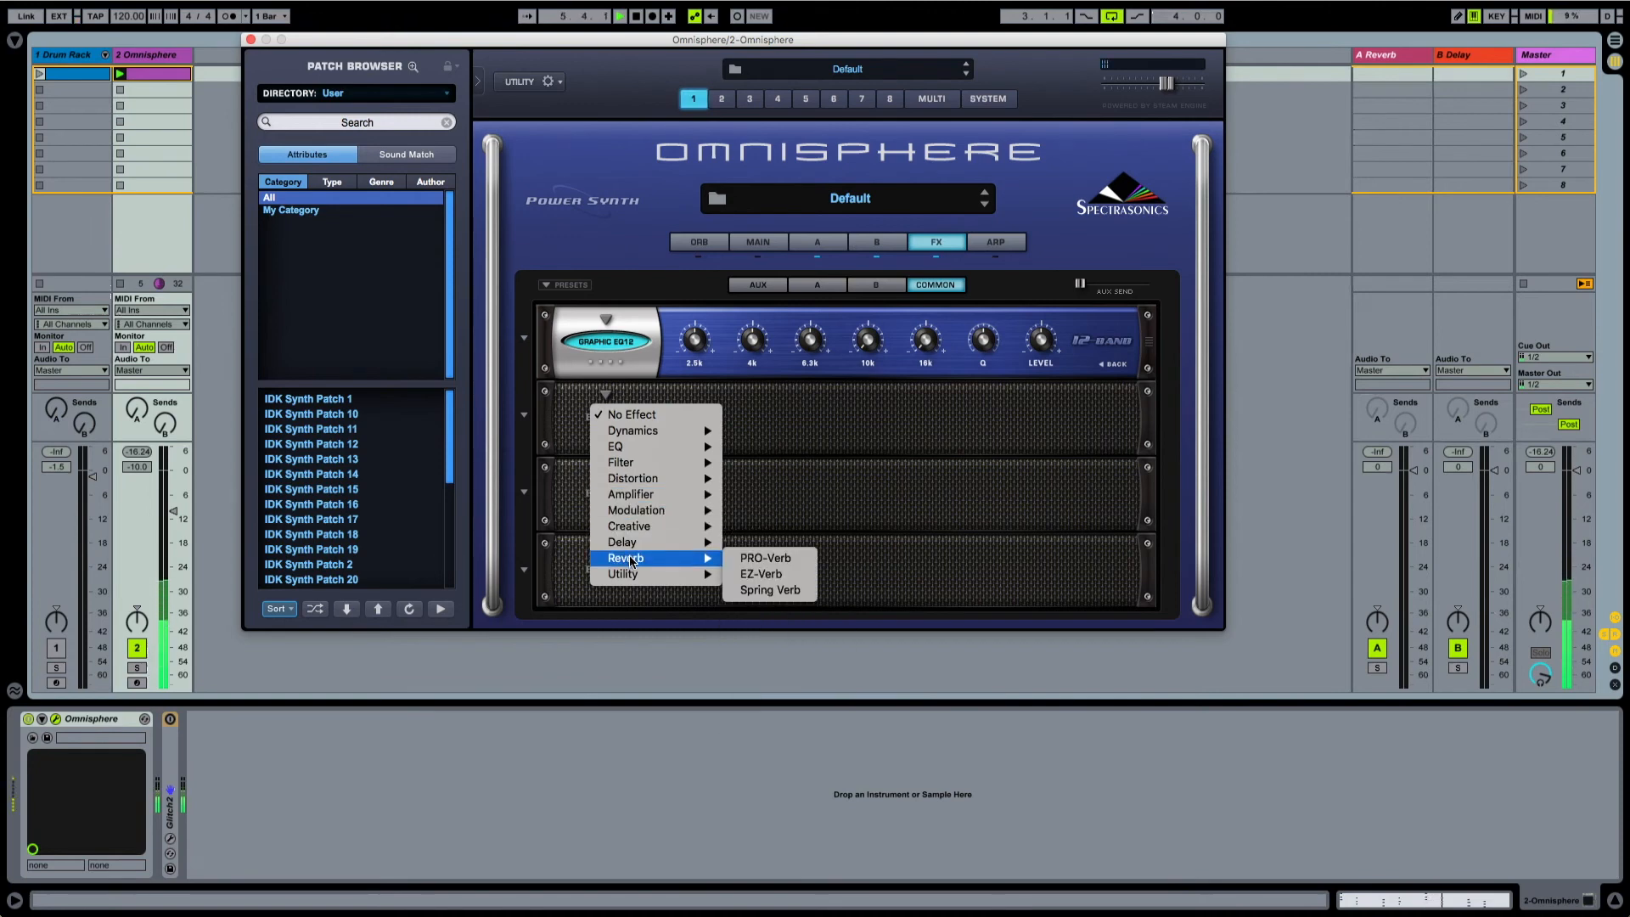
left_click(764, 560)
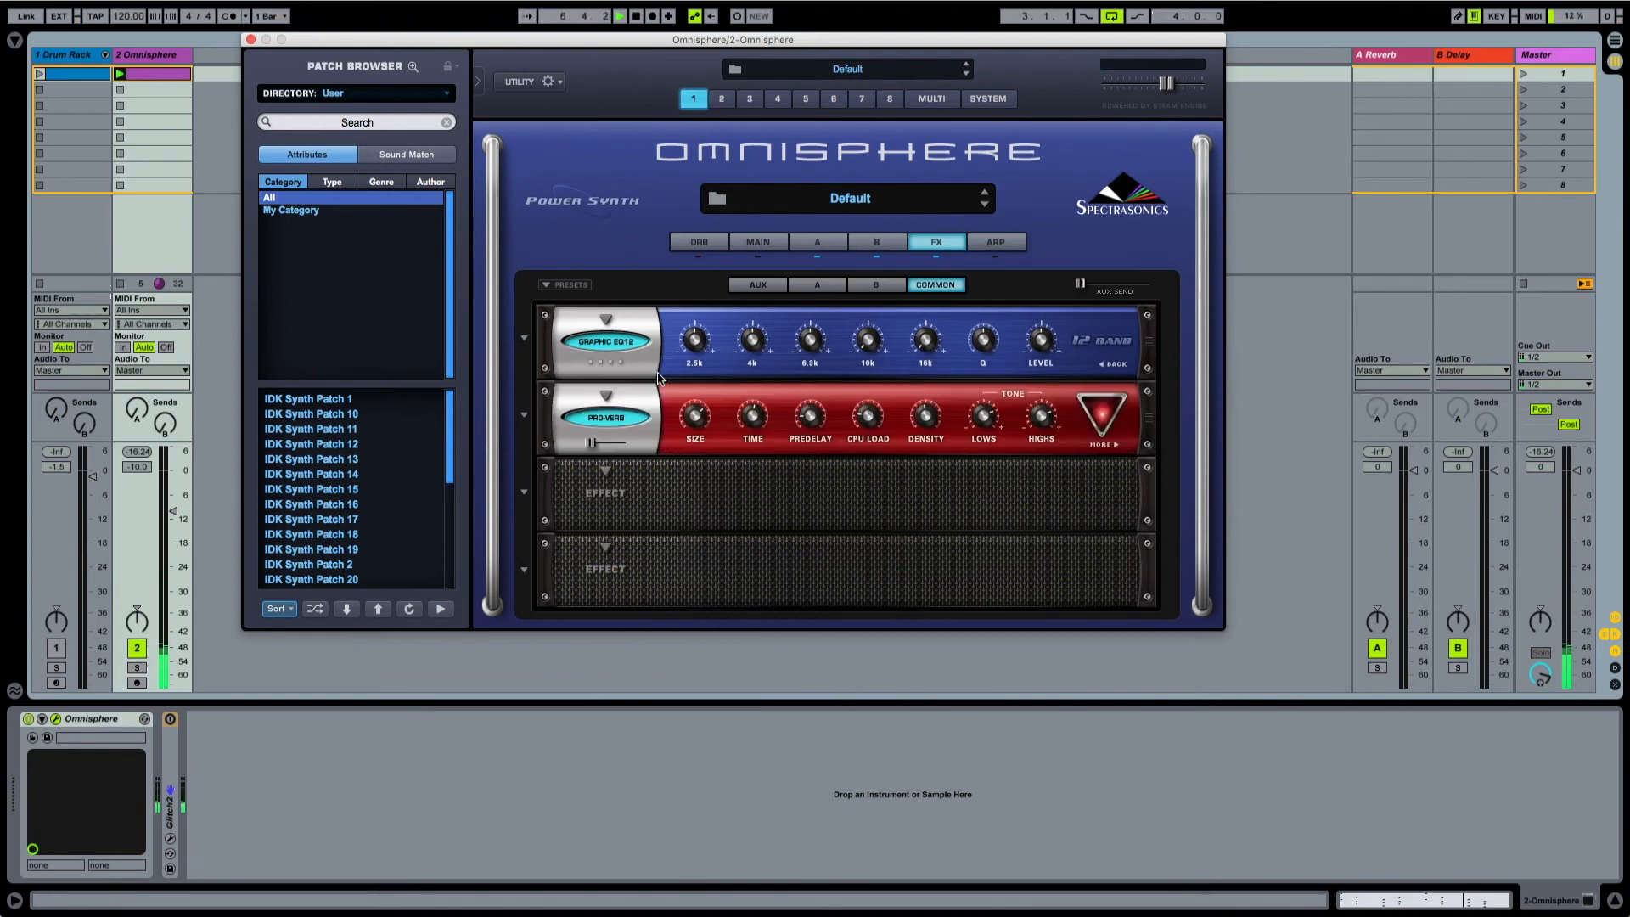
- Set the PRO-Verb's mix to slightly under half and lower its Lows tone, returning to layer A's page
mouse_move(604, 445)
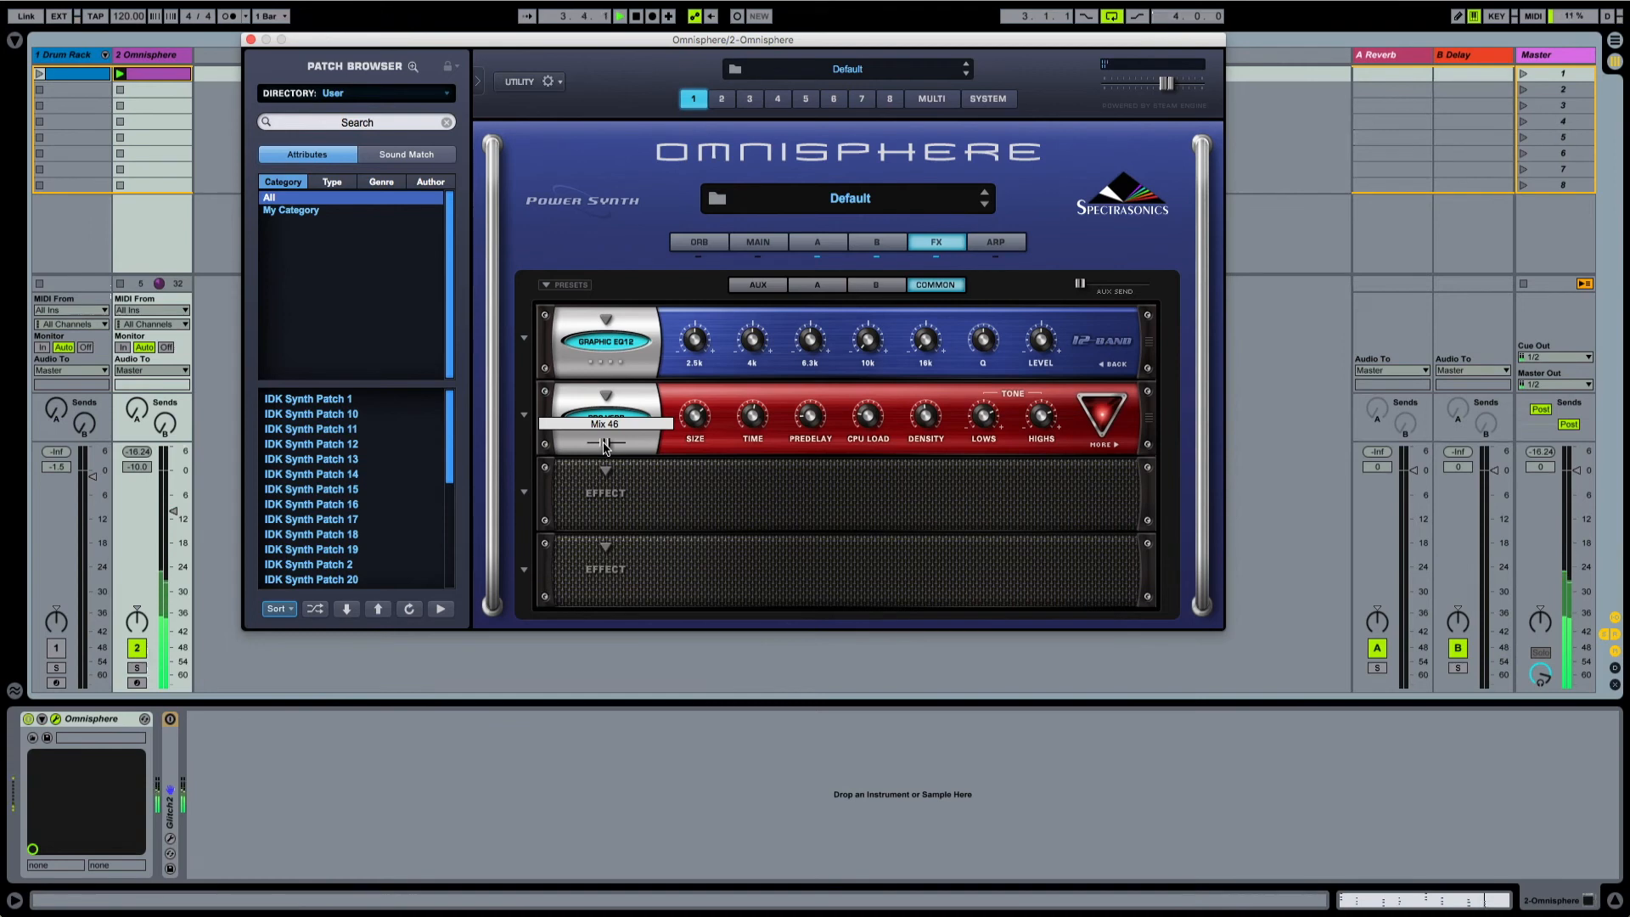
left_click_drag(604, 442, 599, 441)
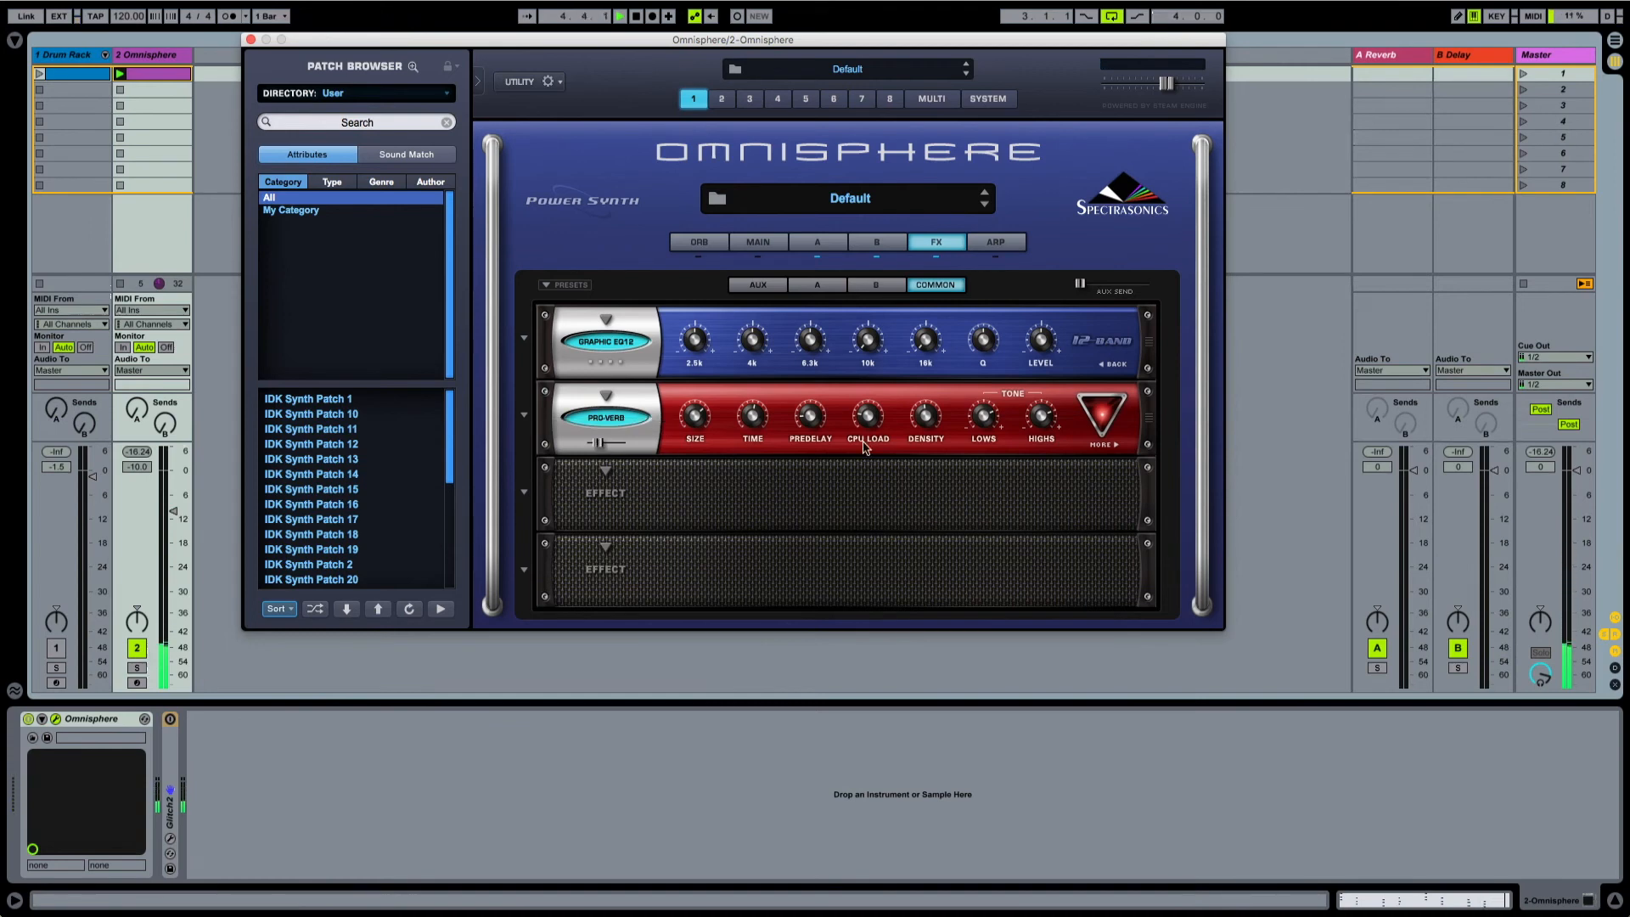
mouse_move(986, 435)
left_click_drag(986, 436, 985, 490)
left_click(817, 241)
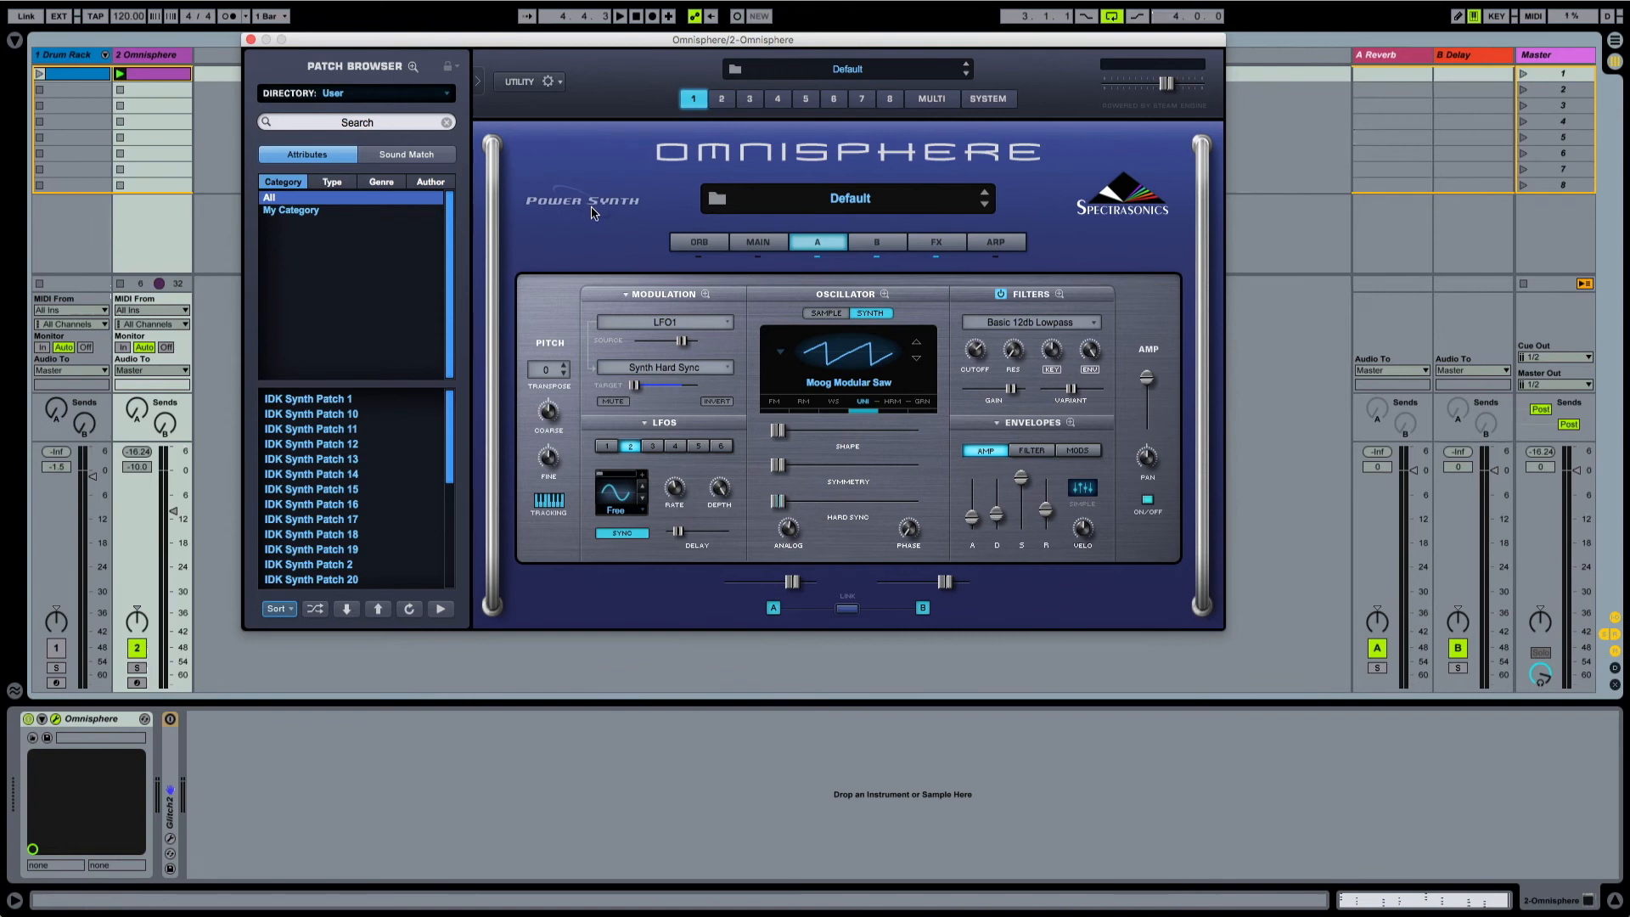
- Unmute the Drum Rack track, and switch on the Glitch2 effect after Omnisphere, briefly viewing its editor window
left_click(56, 649)
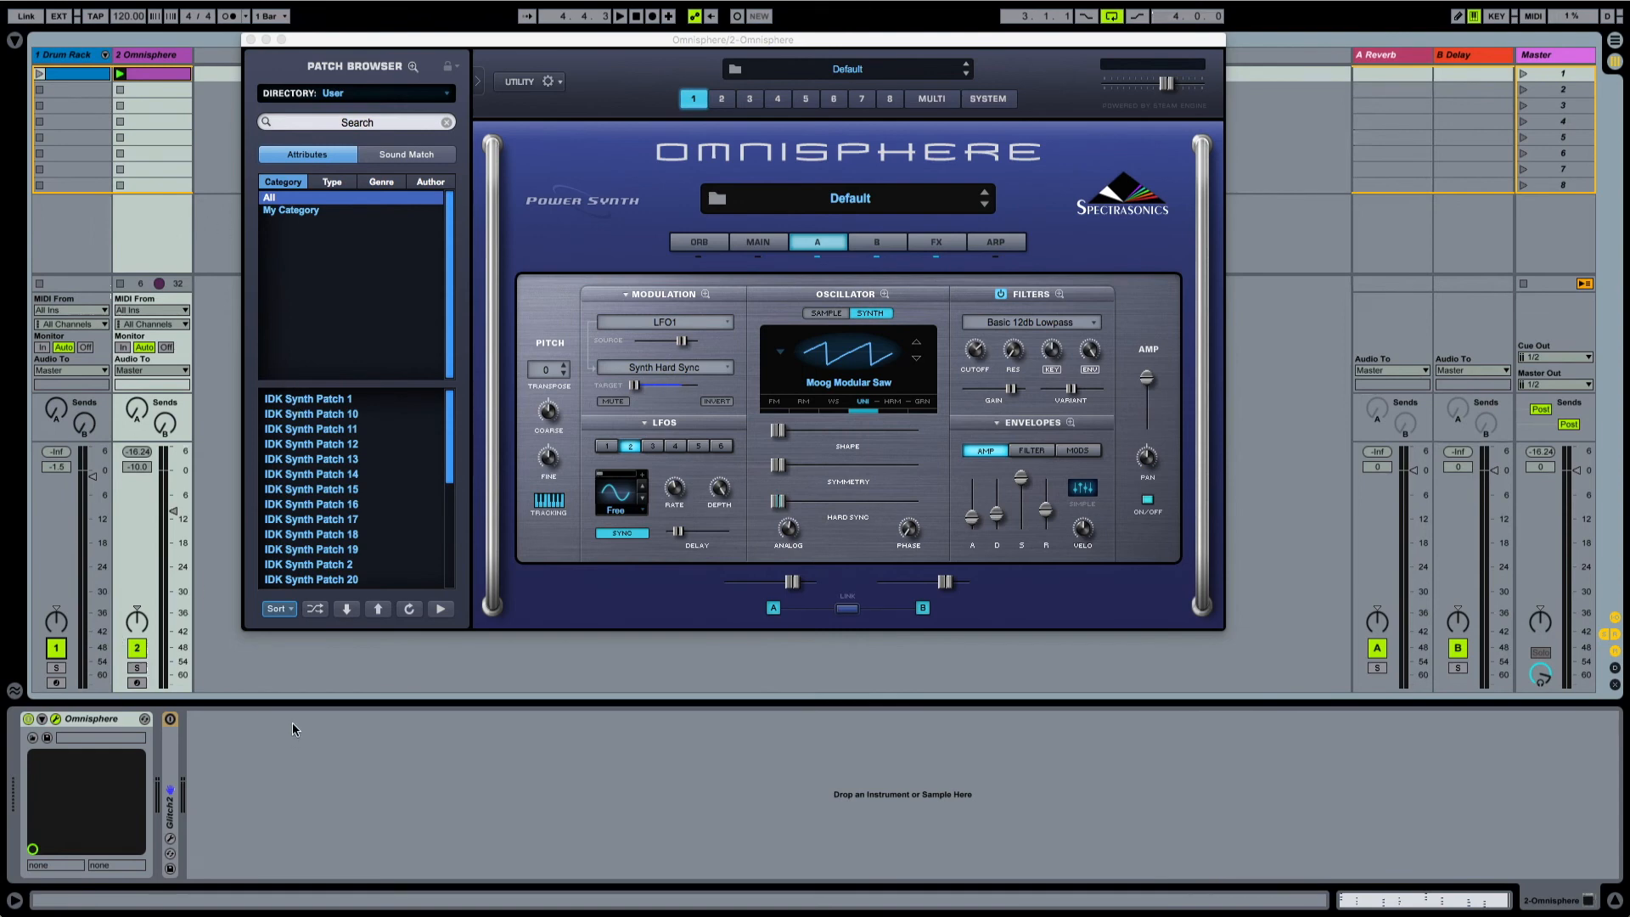
double_click(175, 761)
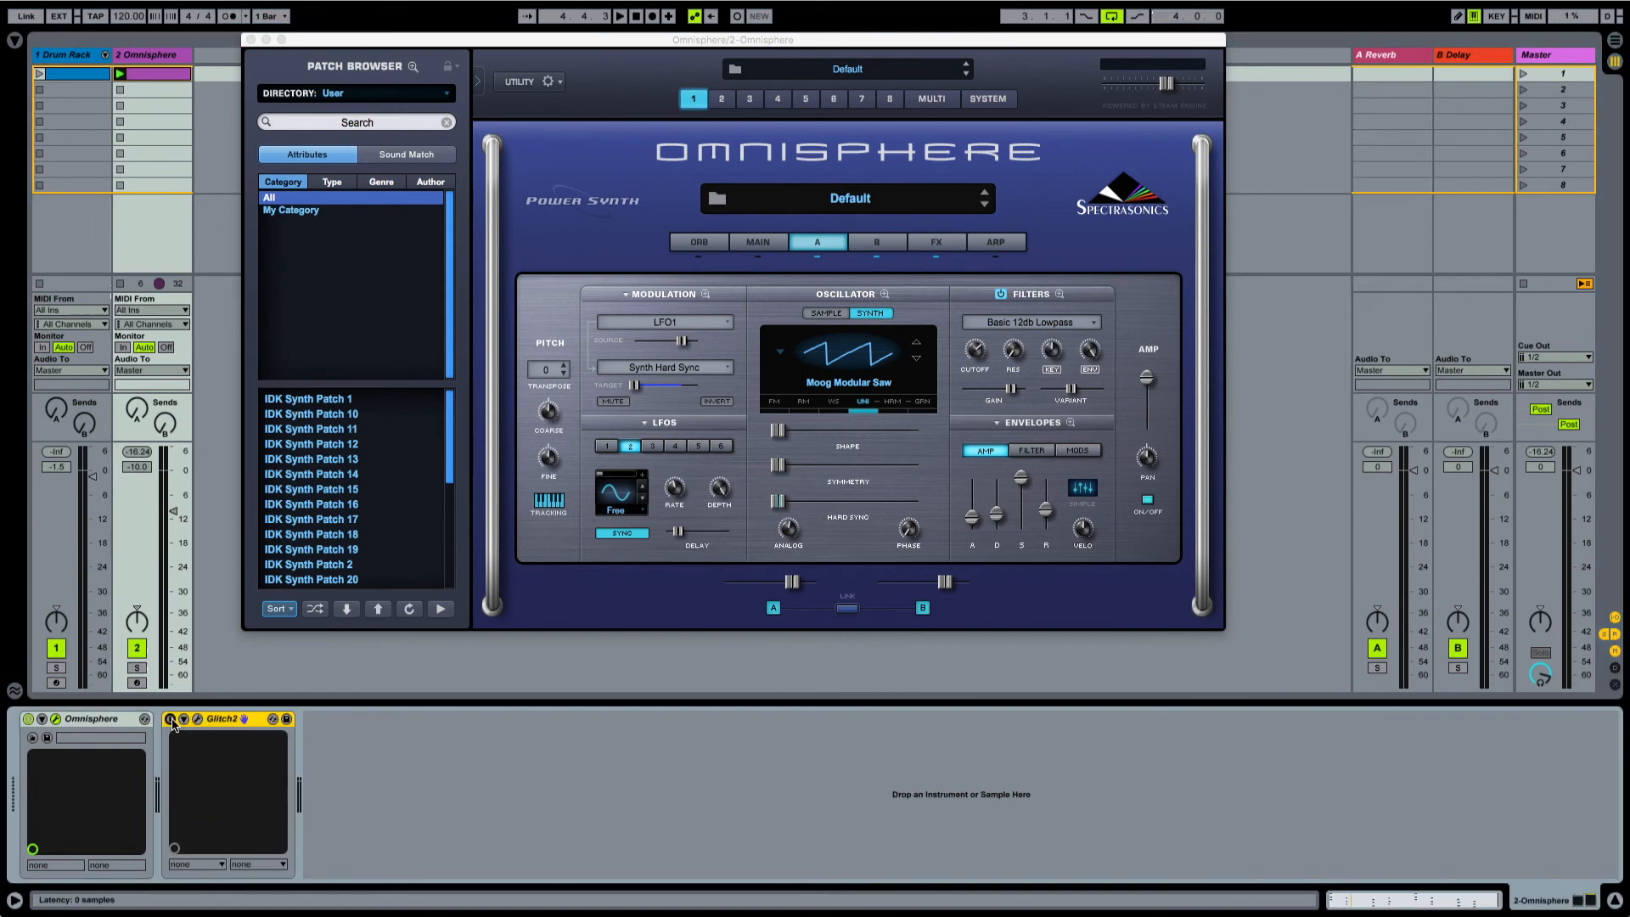
left_click(171, 719)
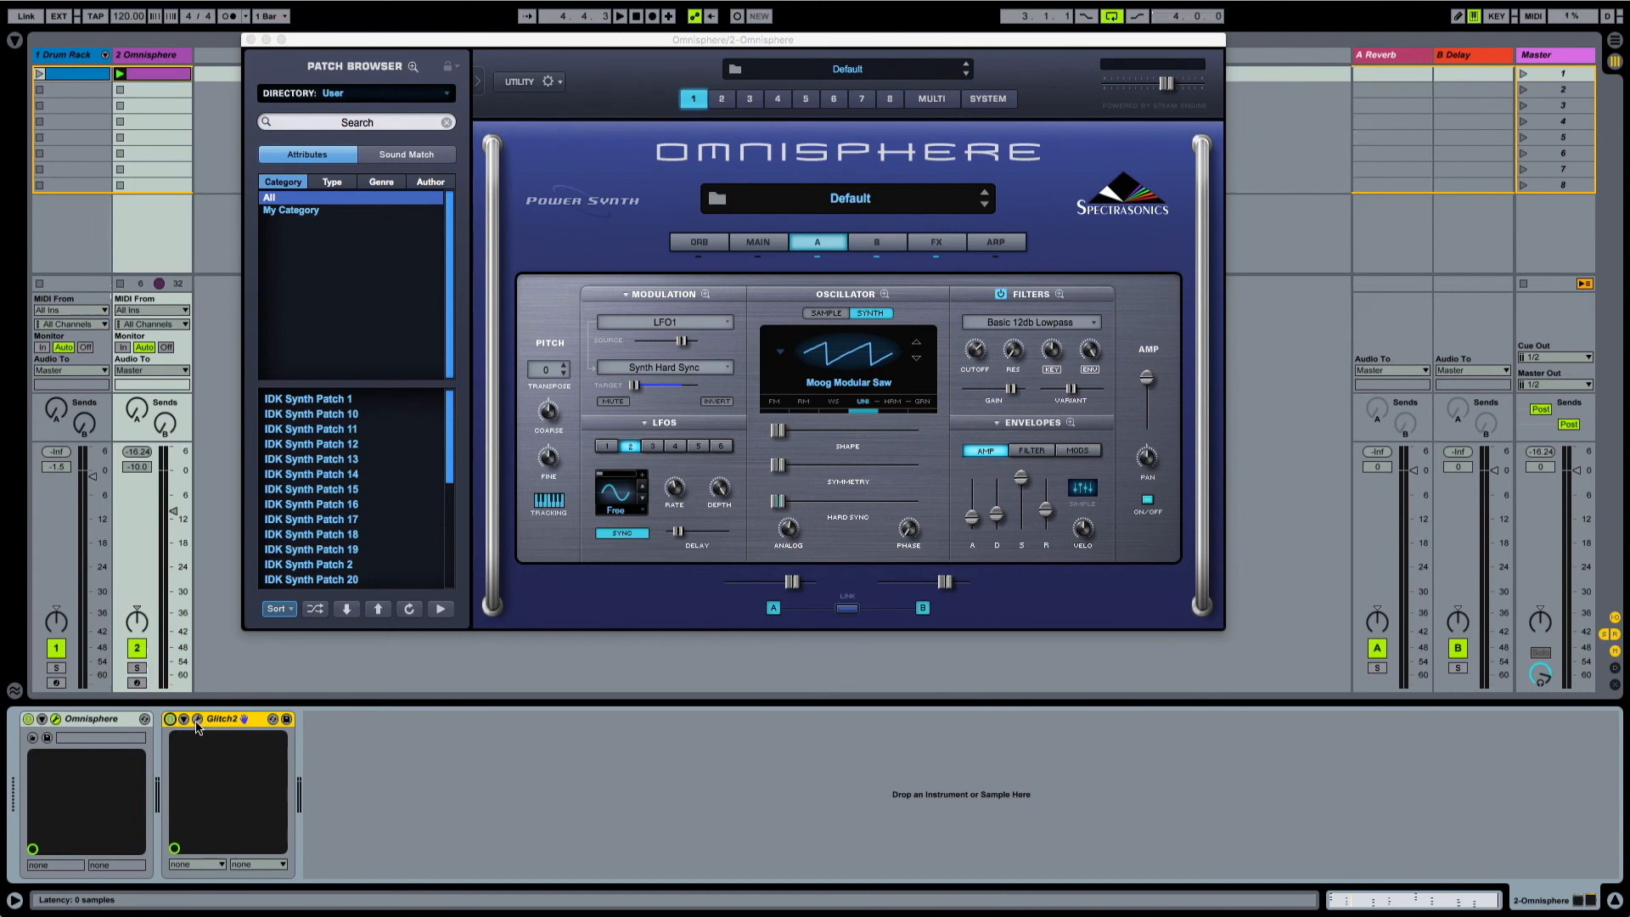
left_click(197, 719)
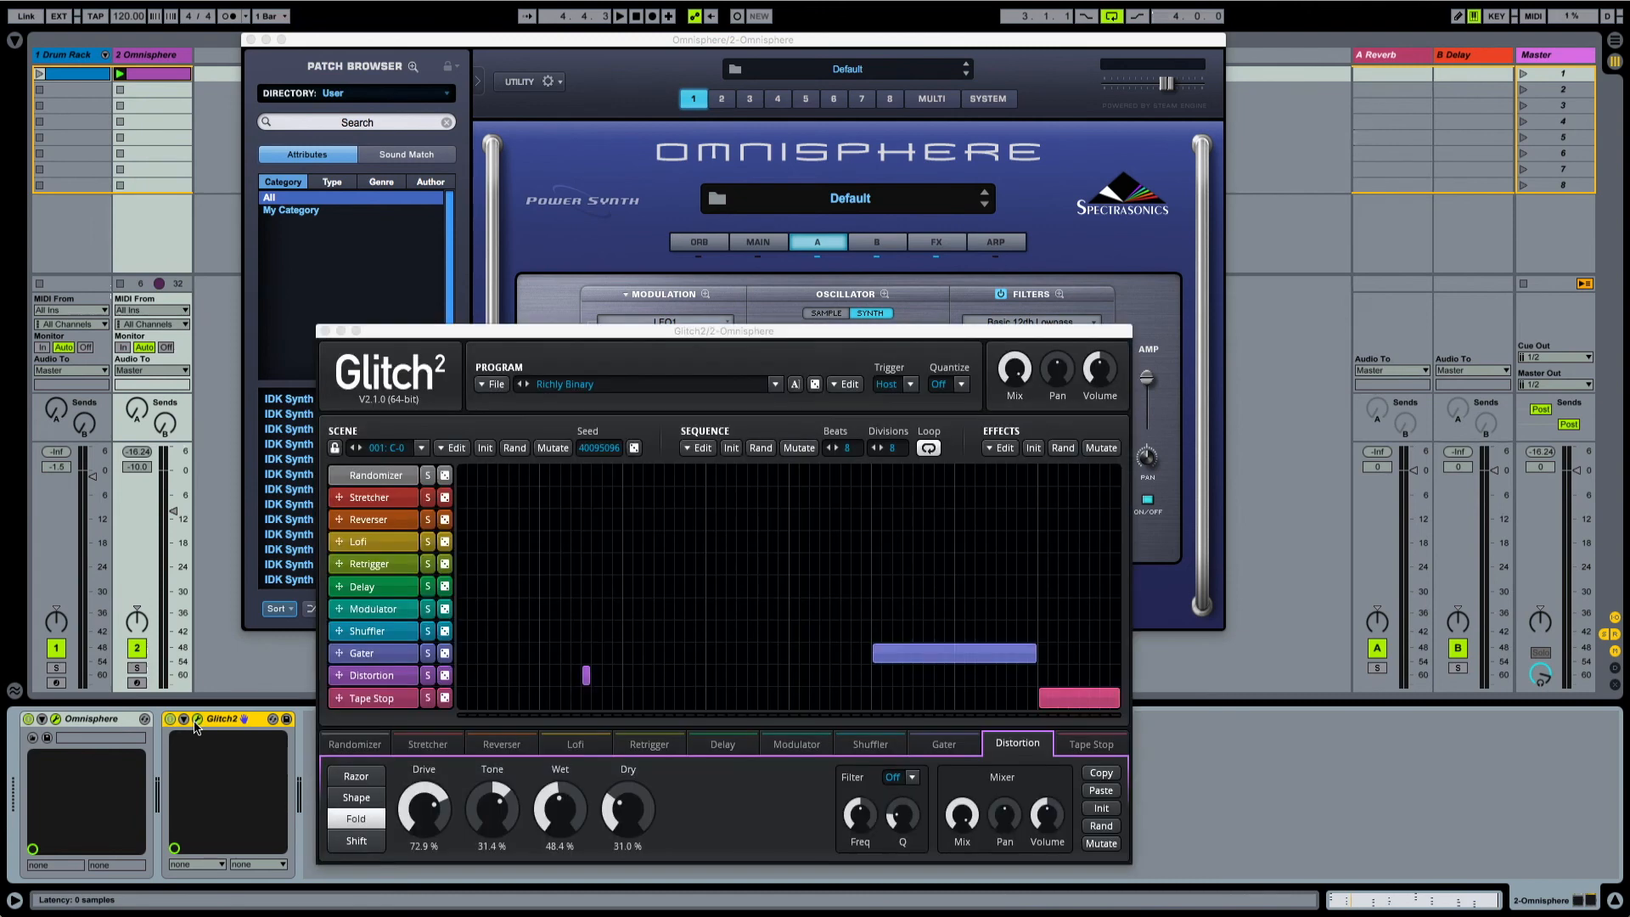
left_click(325, 331)
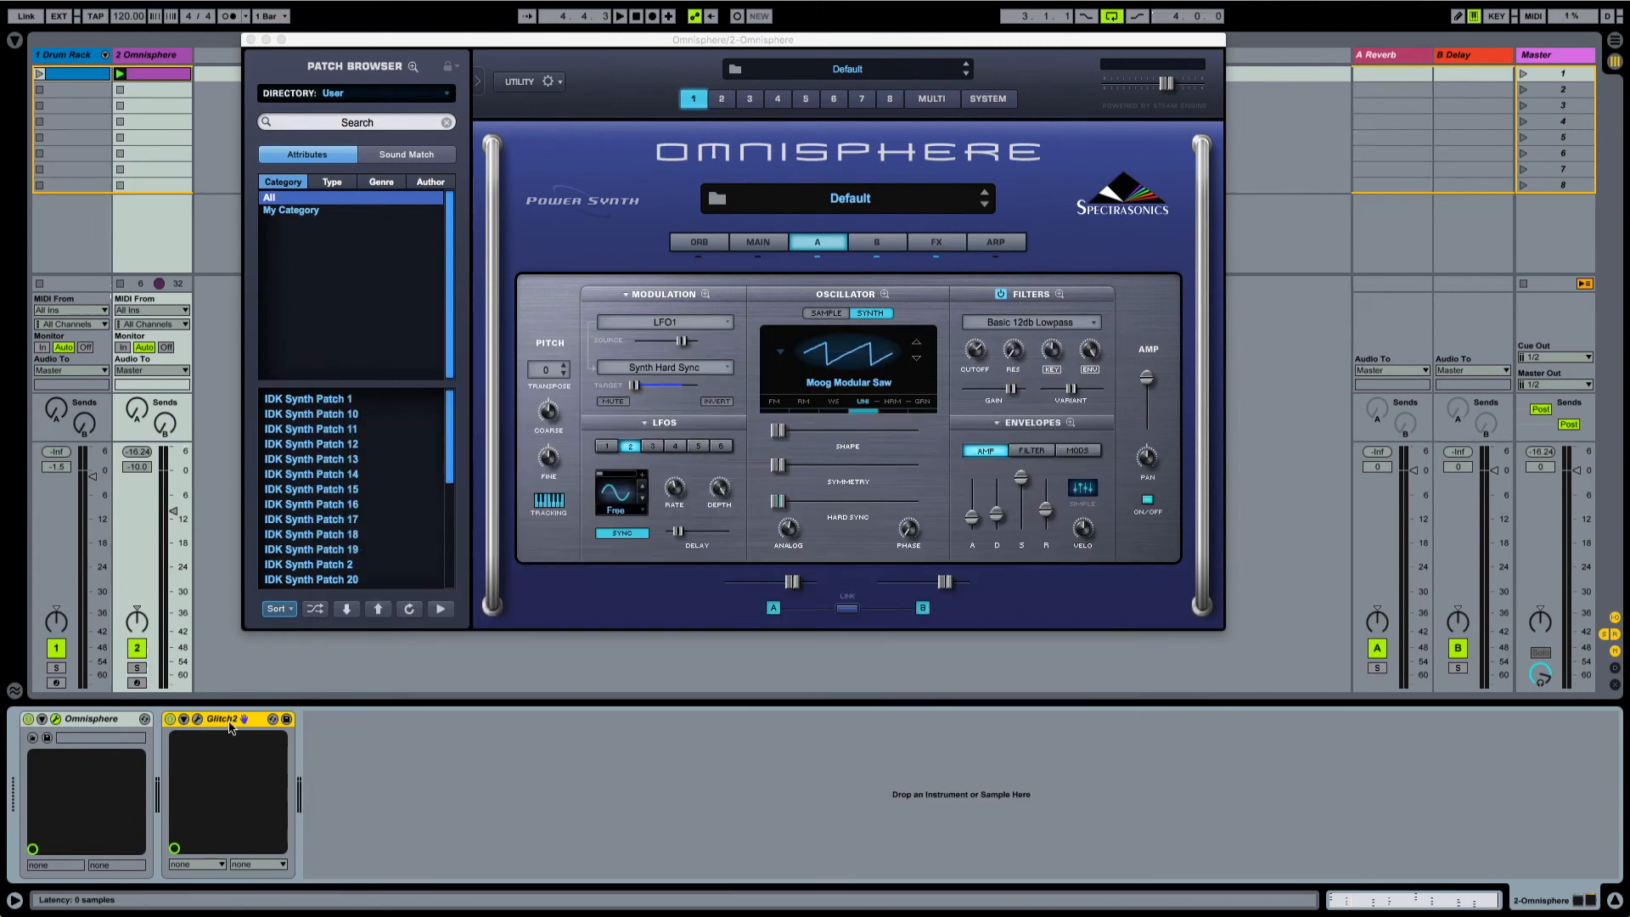
- Play the Omnisphere clip with the drums and on its own, and open Omnisphere's version information screen
left_click(548, 228)
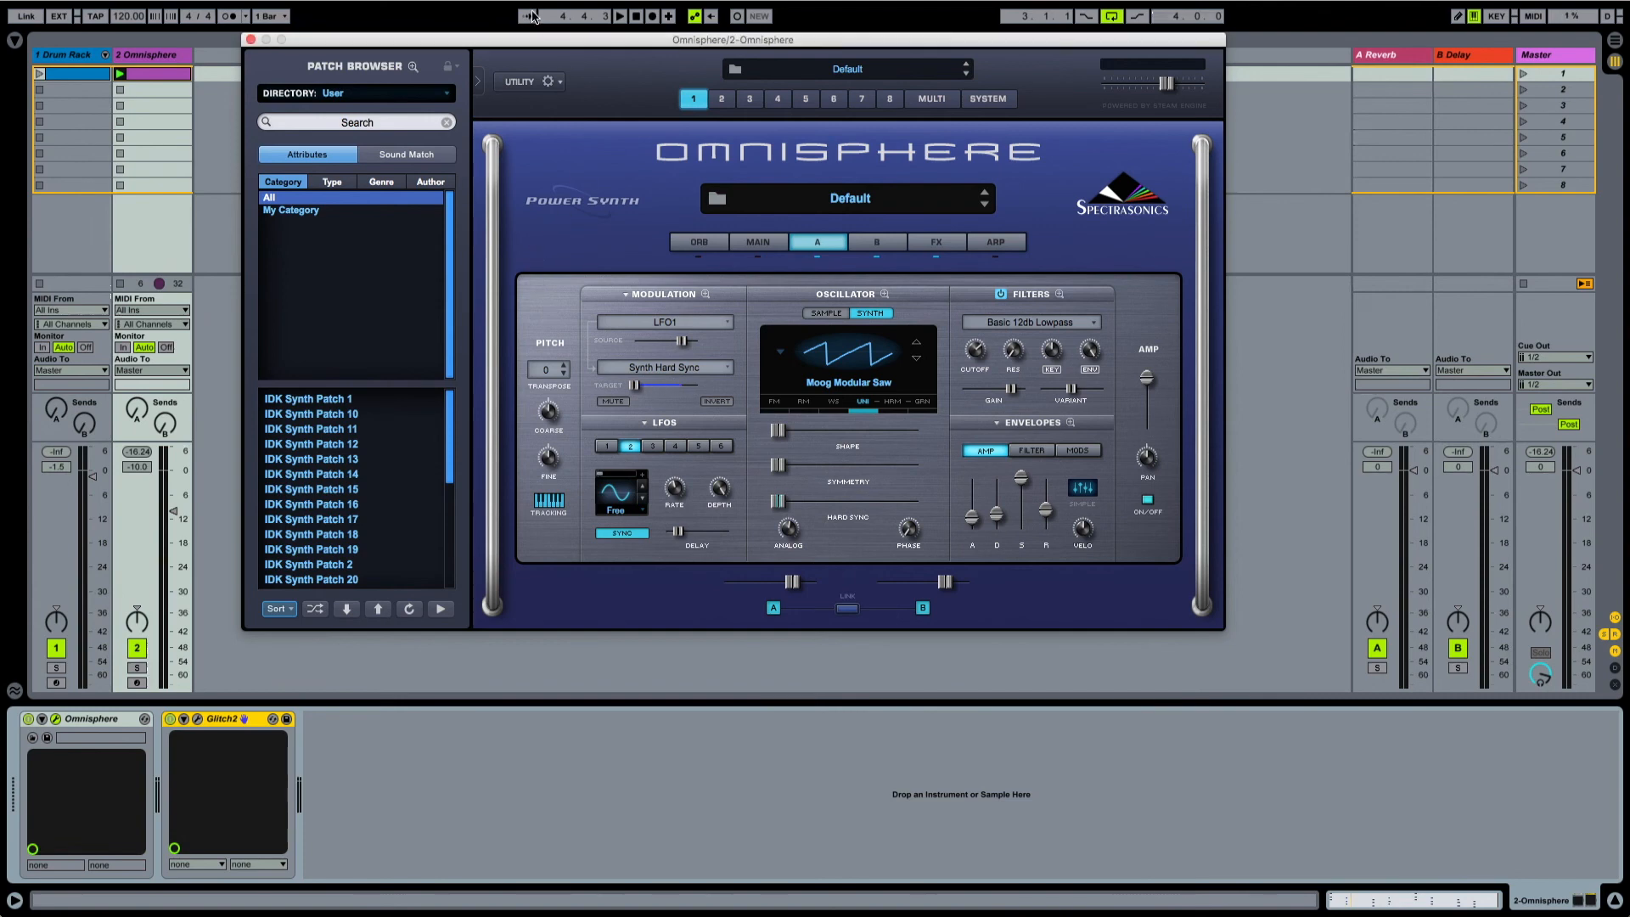
key("space")
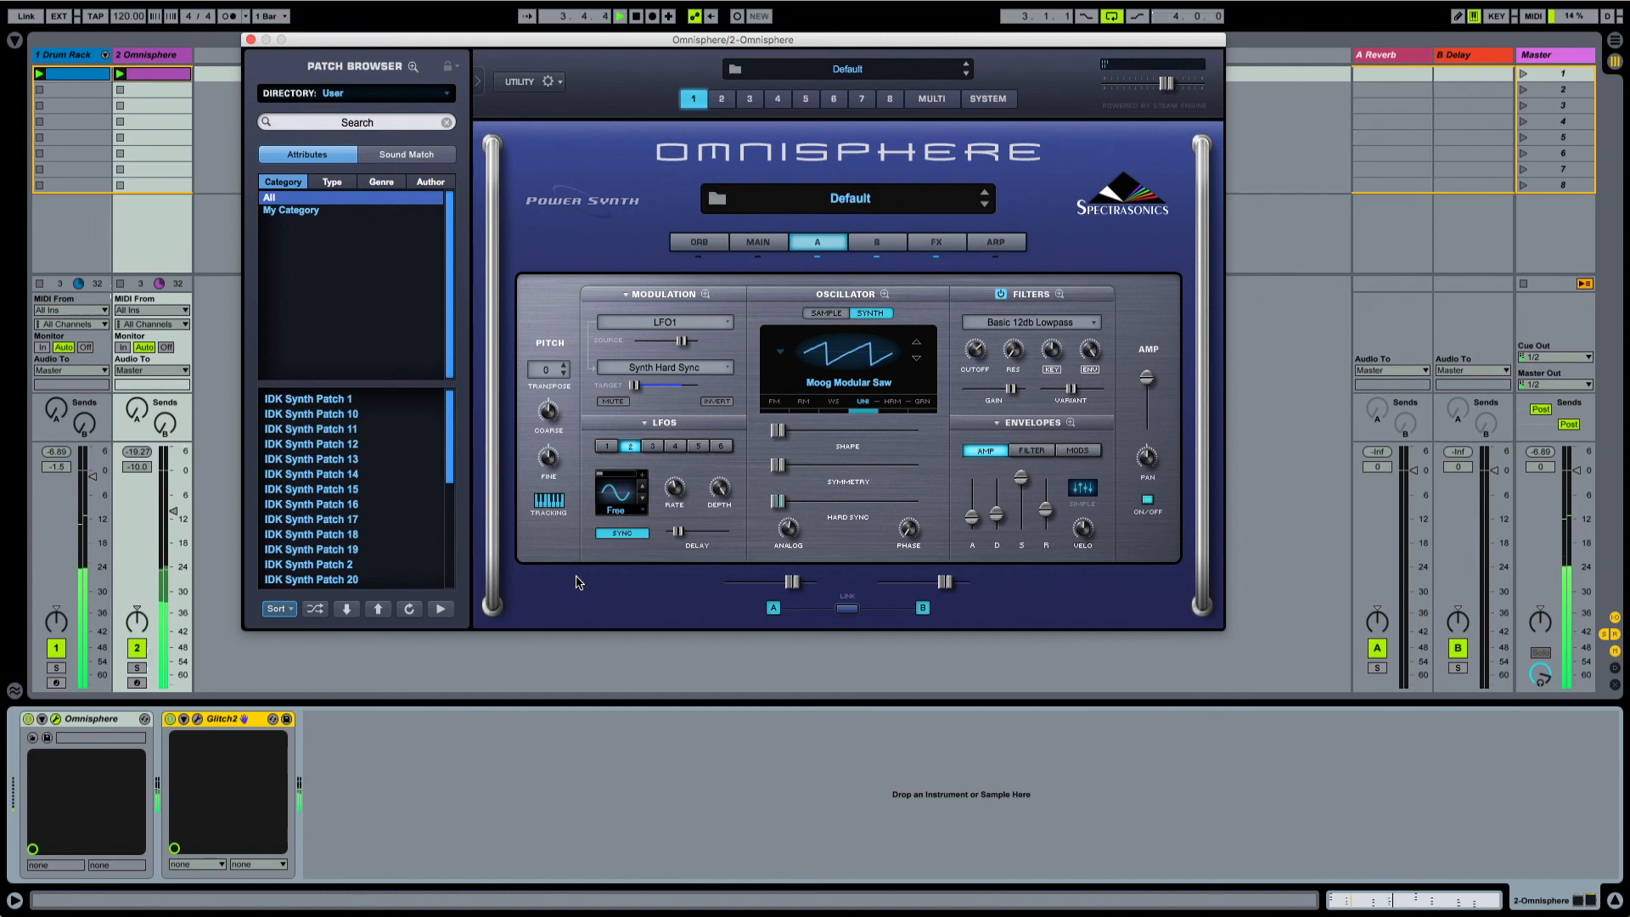
key("Left")
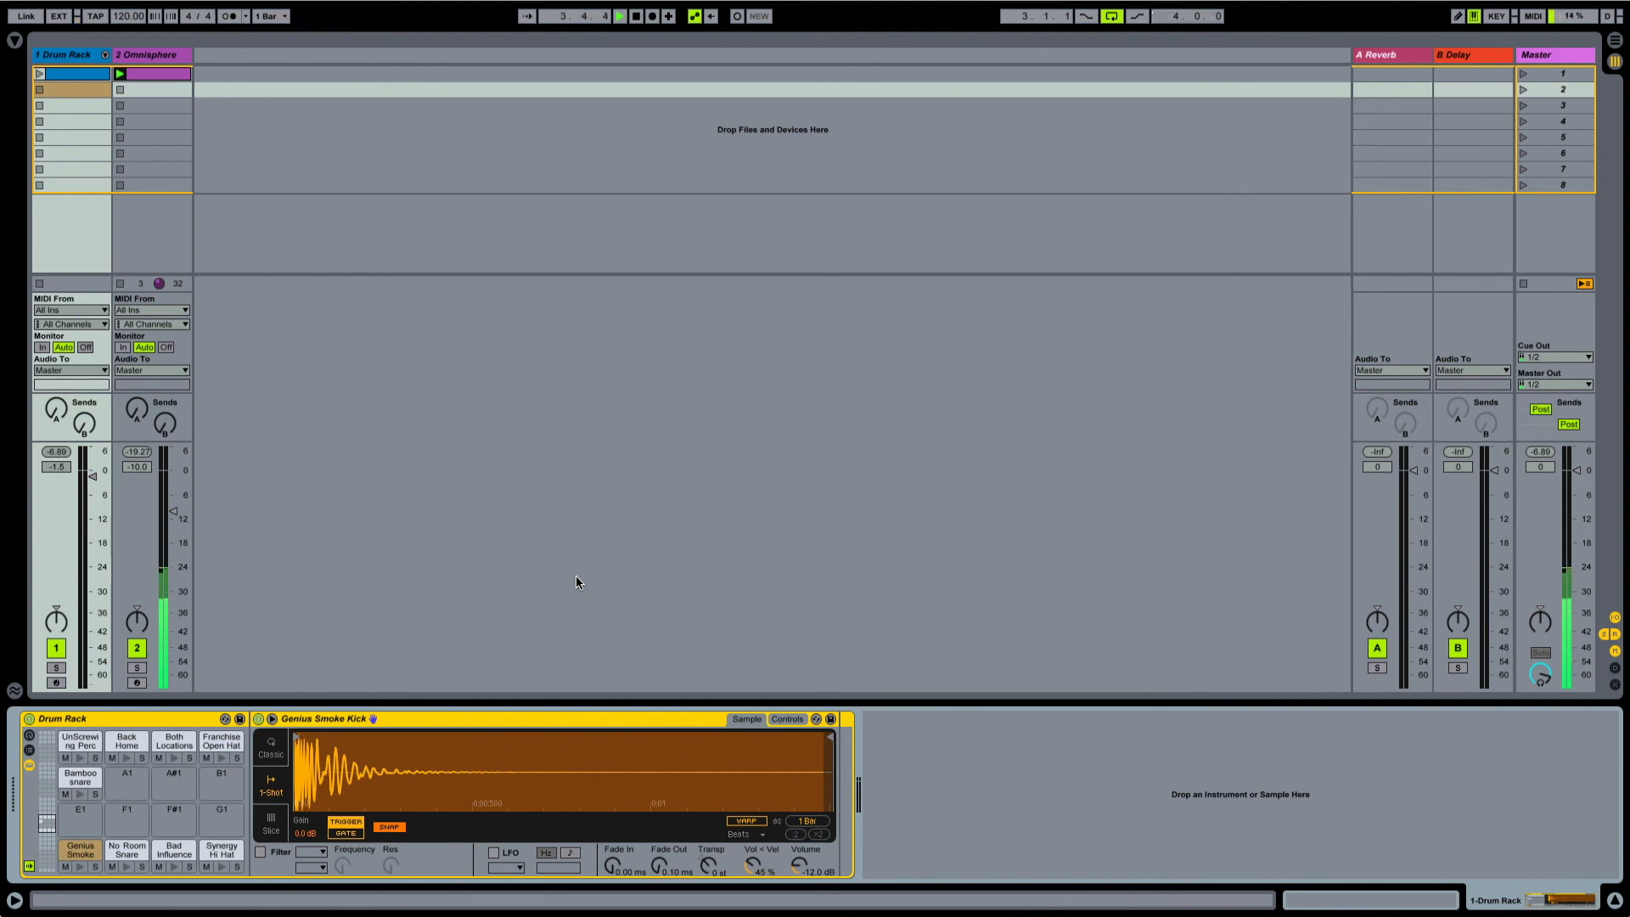
key("Right")
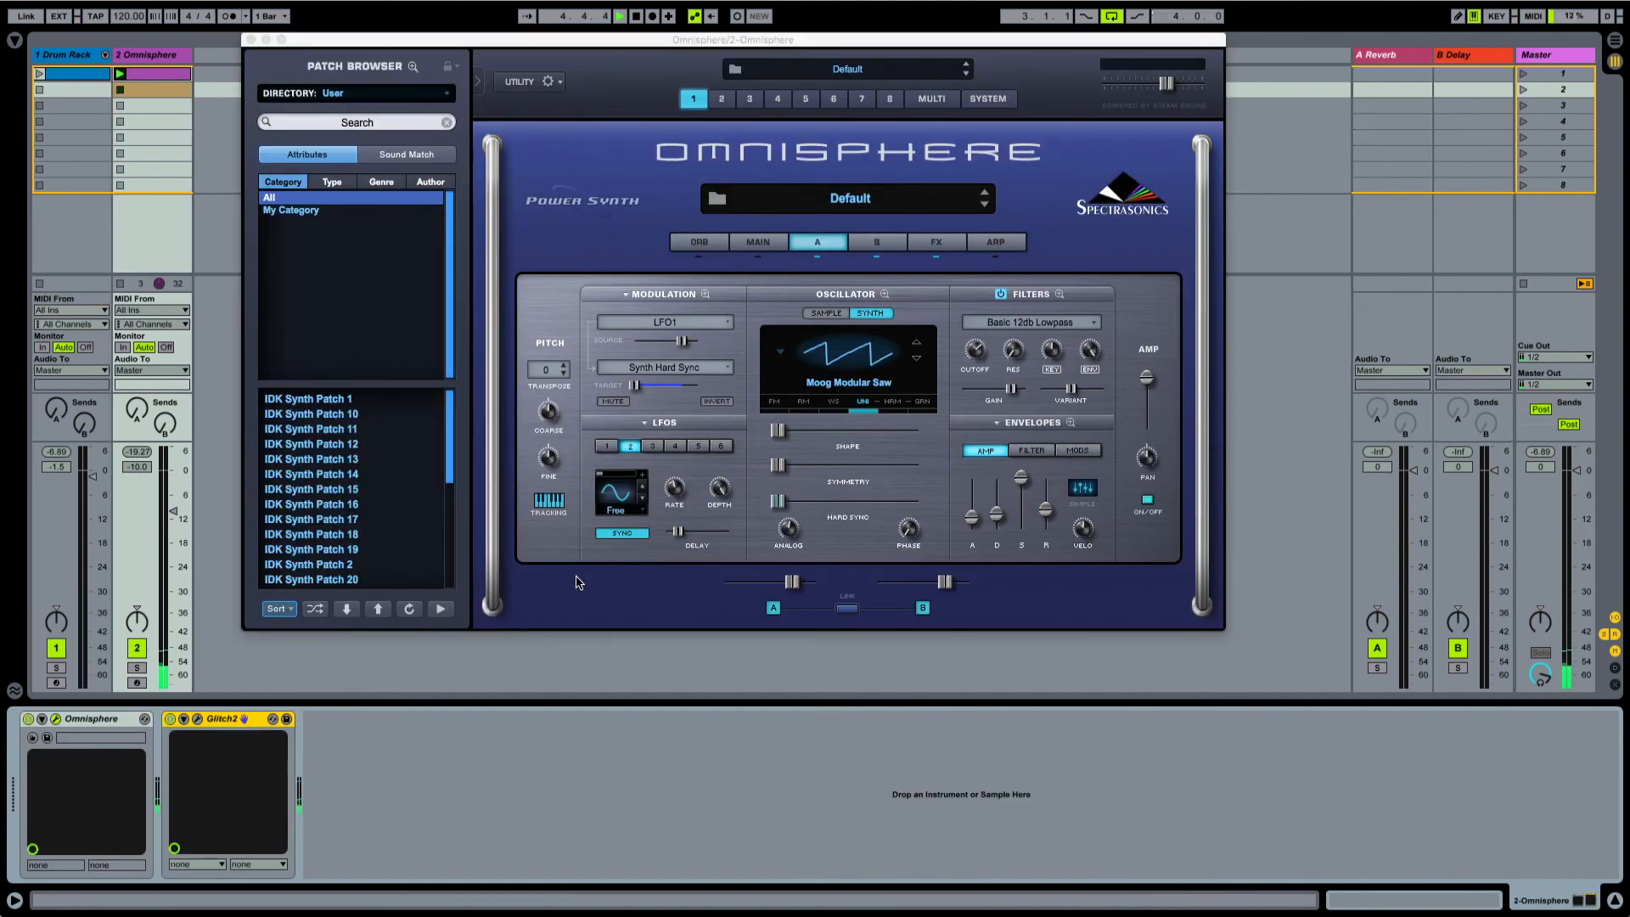
left_click(1110, 197)
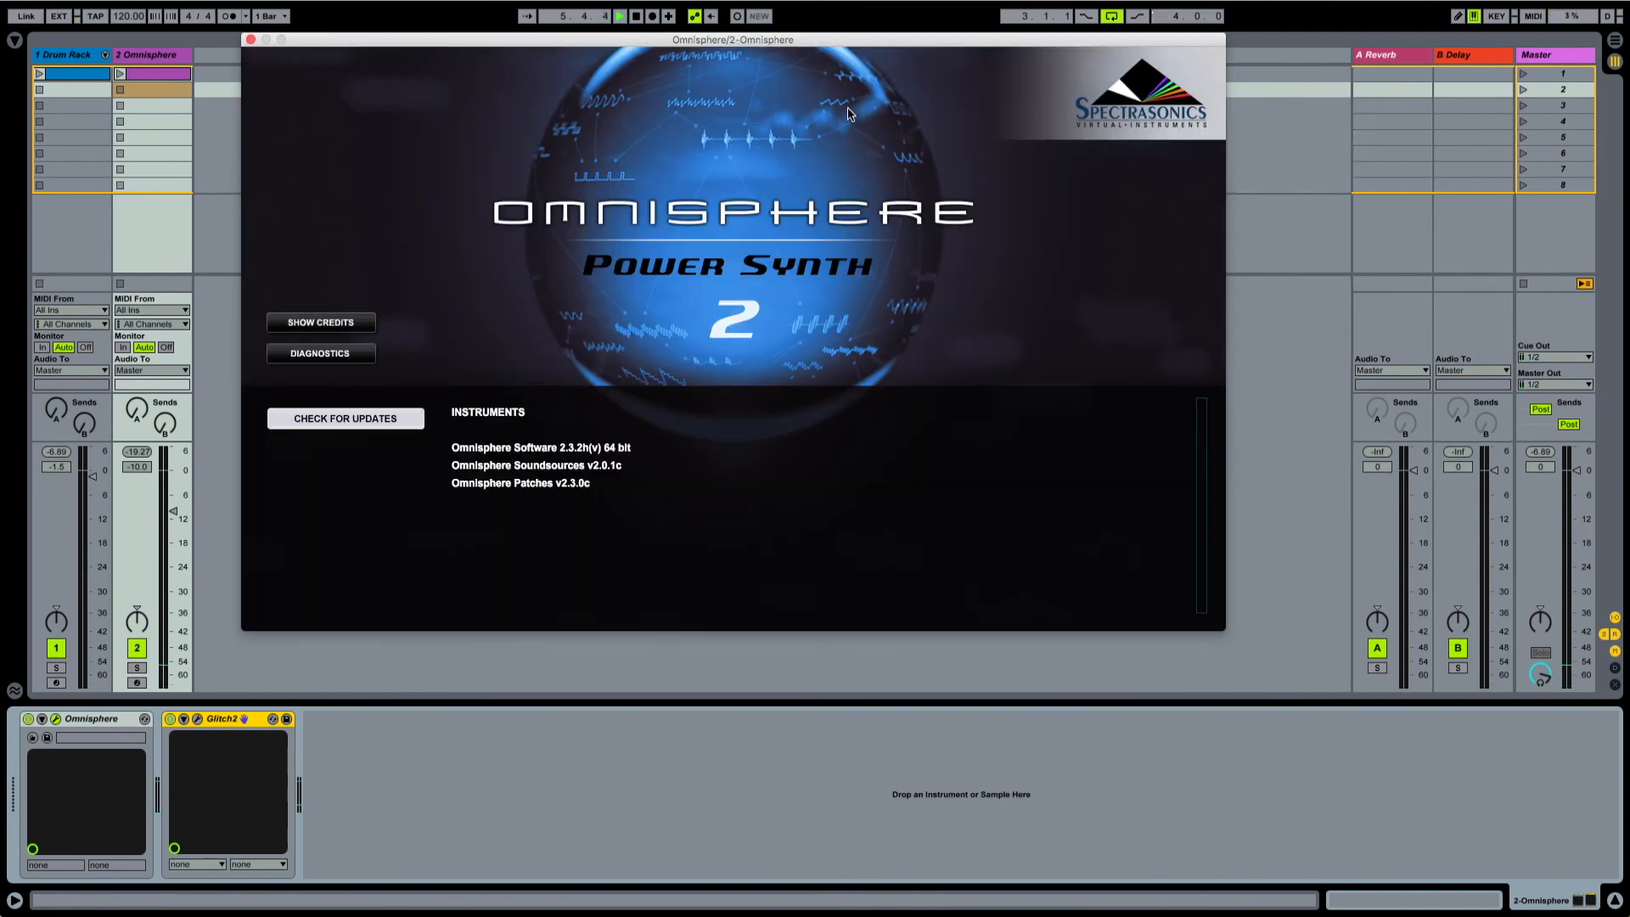